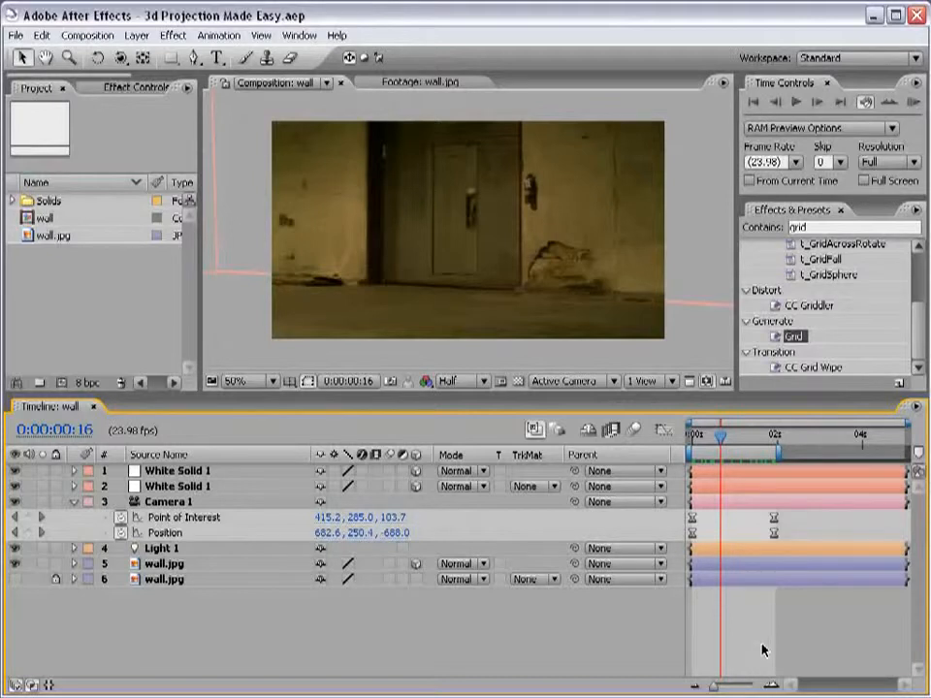
# Step: Orbit Camera 1 around the projected wall scene to inspect its 3D set-up at frame 0:00:00:16
pyautogui.press('space')
pyautogui.press('c')
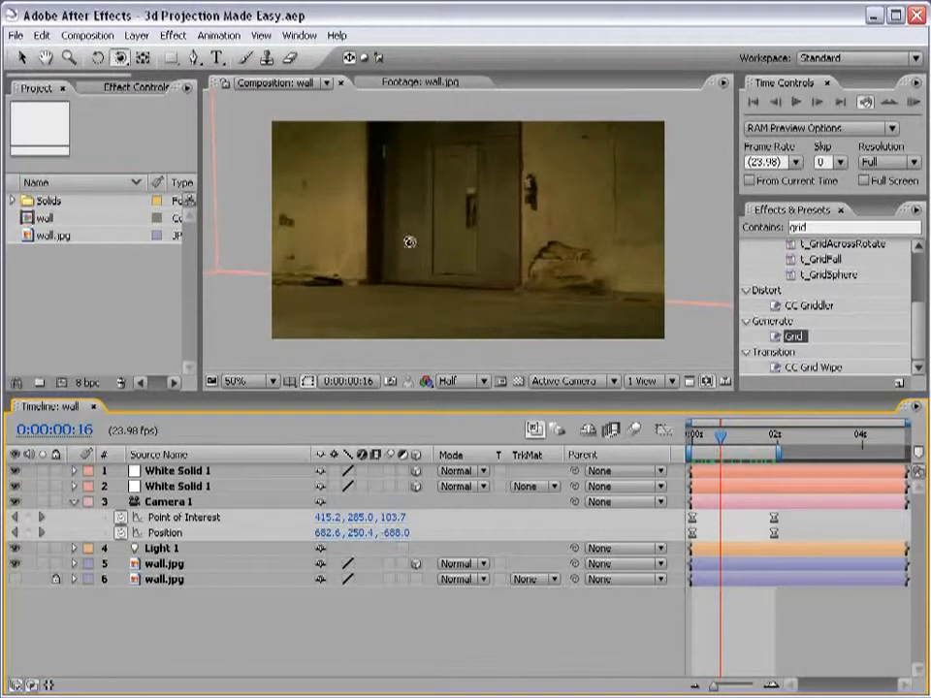
pyautogui.moveTo(409, 241); pyautogui.dragTo(504, 286)
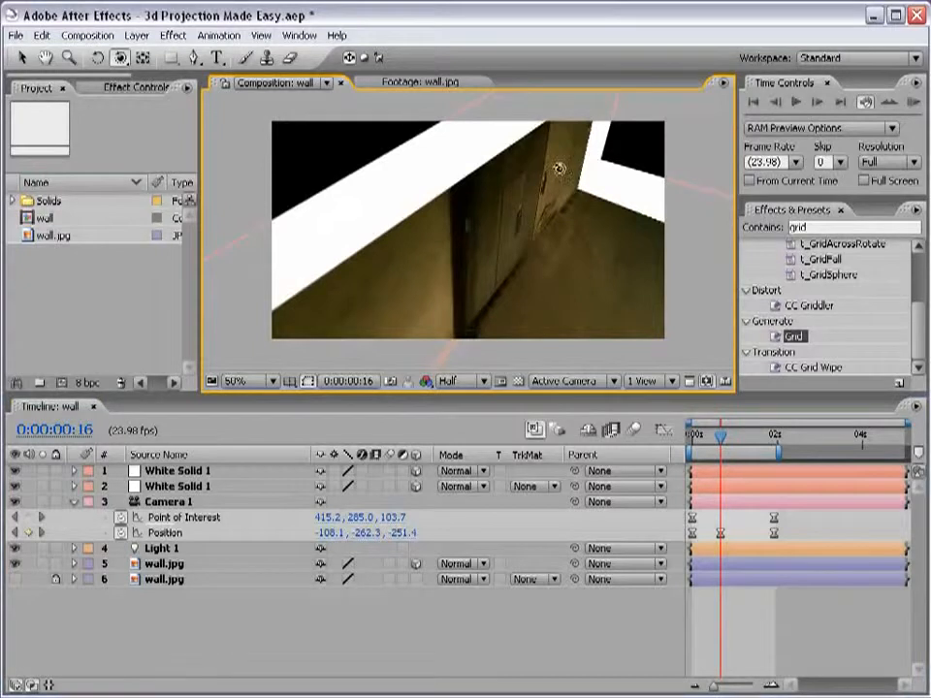
pyautogui.moveTo(592, 274); pyautogui.dragTo(504, 214)
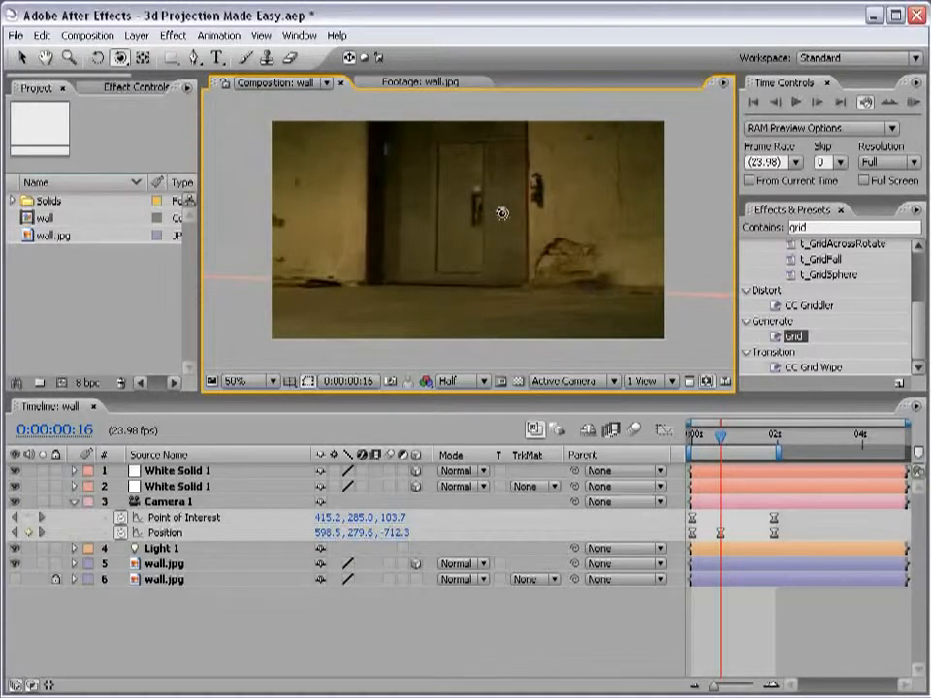
# Step: Delete Camera 1's extra Position keyframe at 0:00:00:16 and return to the Selection tool
pyautogui.click(721, 533)
pyautogui.press('Delete')
pyautogui.click(739, 521)
pyautogui.press('v')
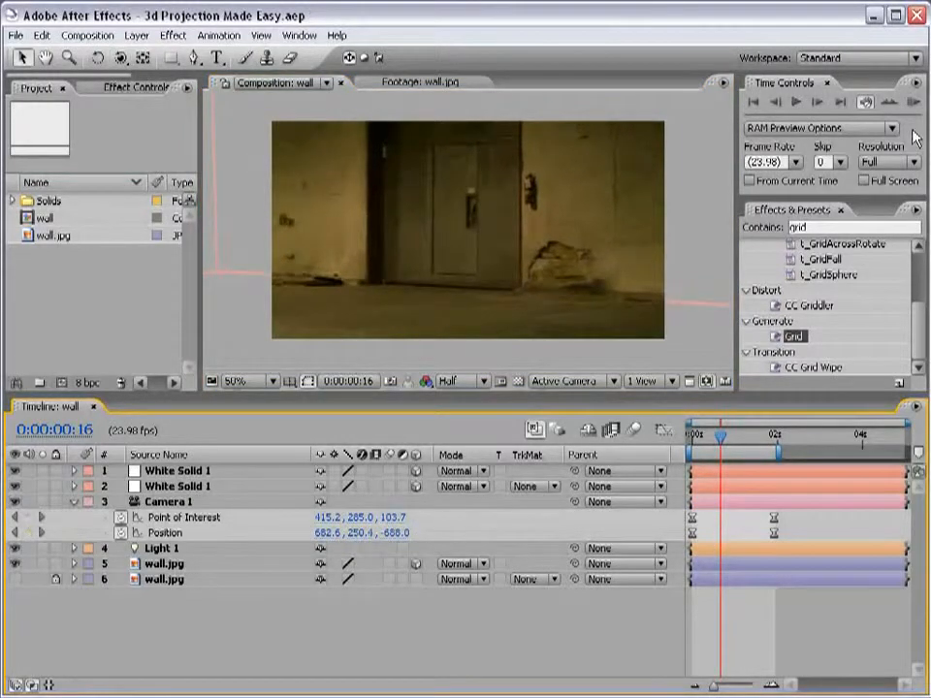
pyautogui.hotkey('alt', 'Tab')
pyautogui.moveTo(910, 129)
pyautogui.mouseDown()
pyautogui.moveTo(920, 331)
pyautogui.moveTo(906, 129)
pyautogui.mouseUp()
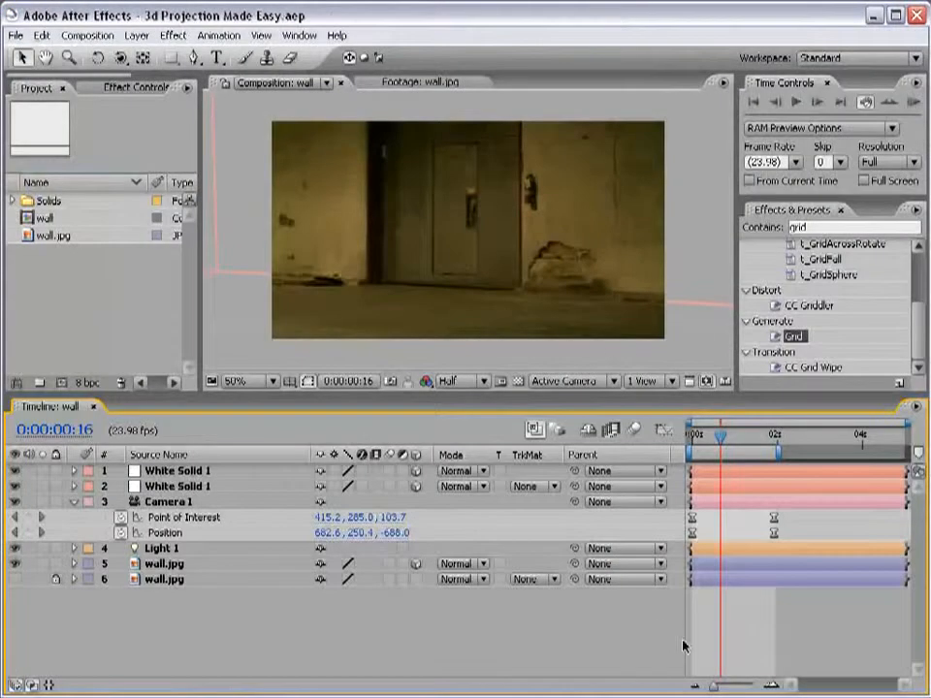
pyautogui.rightClick(594, 451)
pyautogui.click(682, 401)
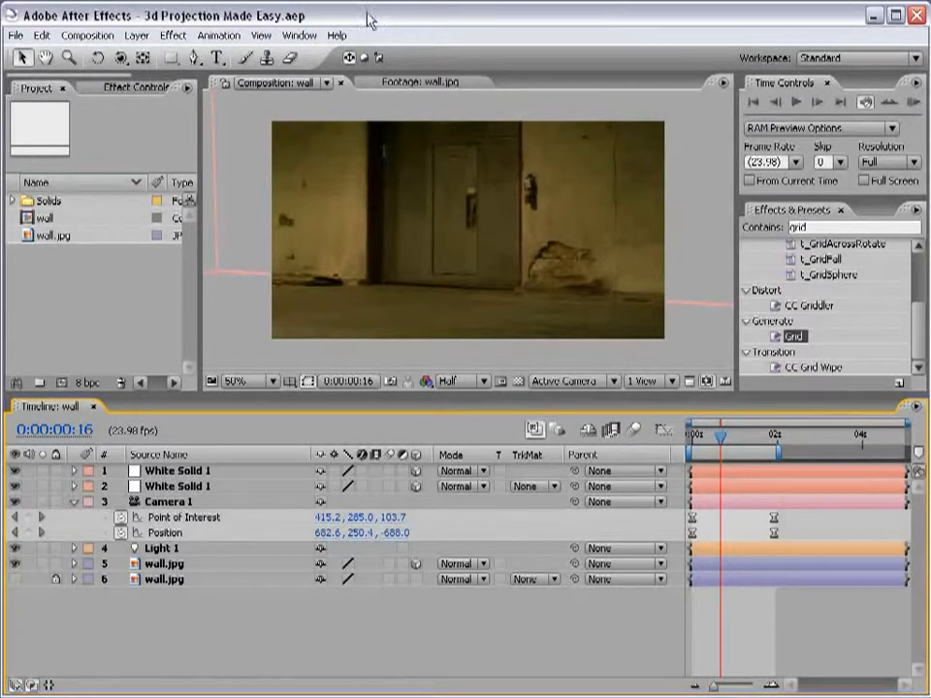
pyautogui.click(120, 307)
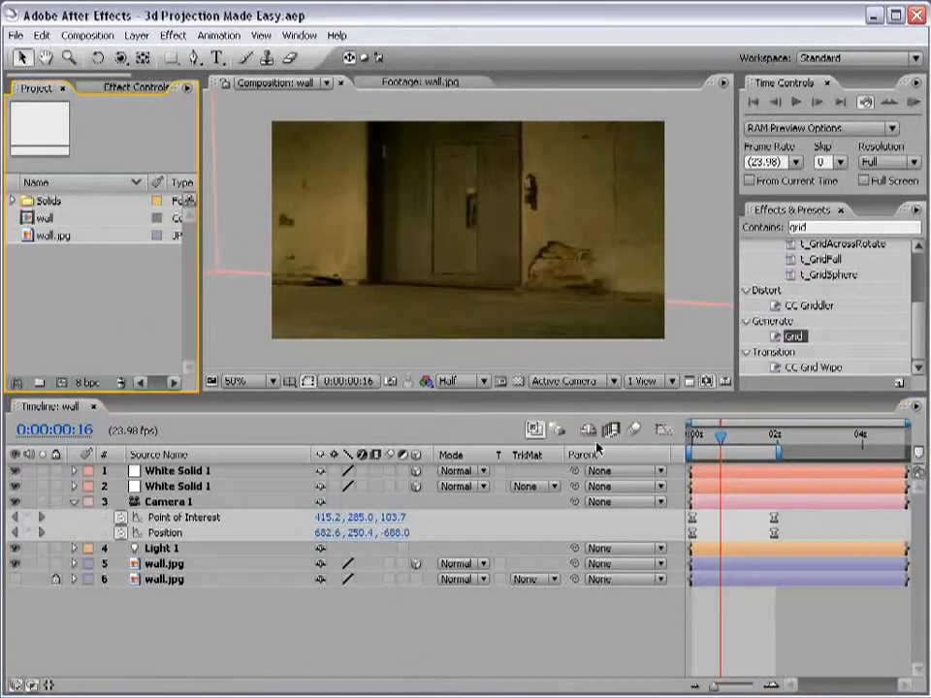
pyautogui.moveTo(720, 439); pyautogui.dragTo(696, 439)
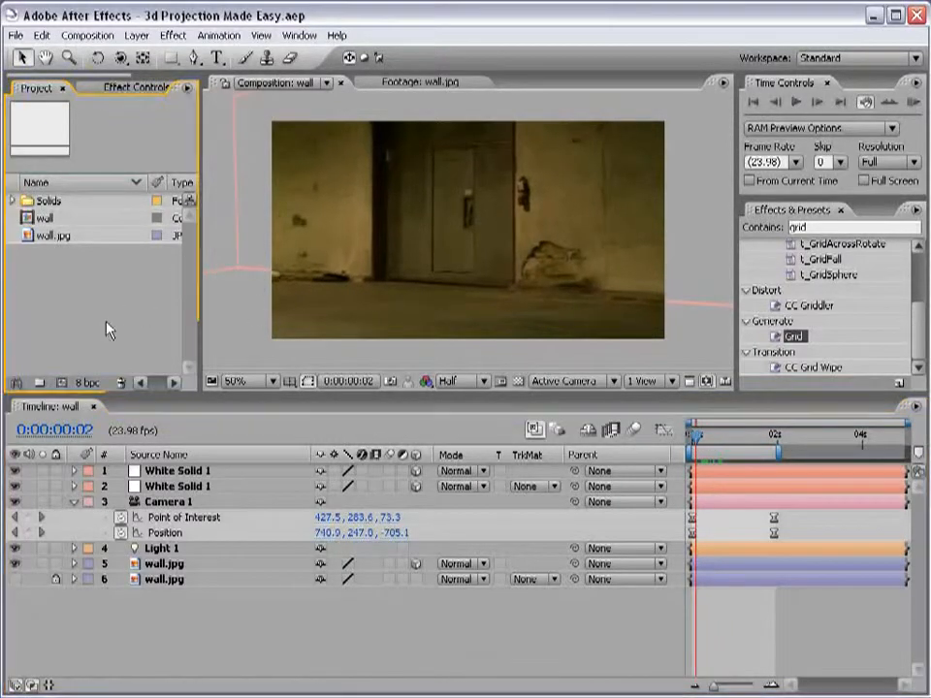
pyautogui.rightClick(108, 325)
pyautogui.click(56, 279)
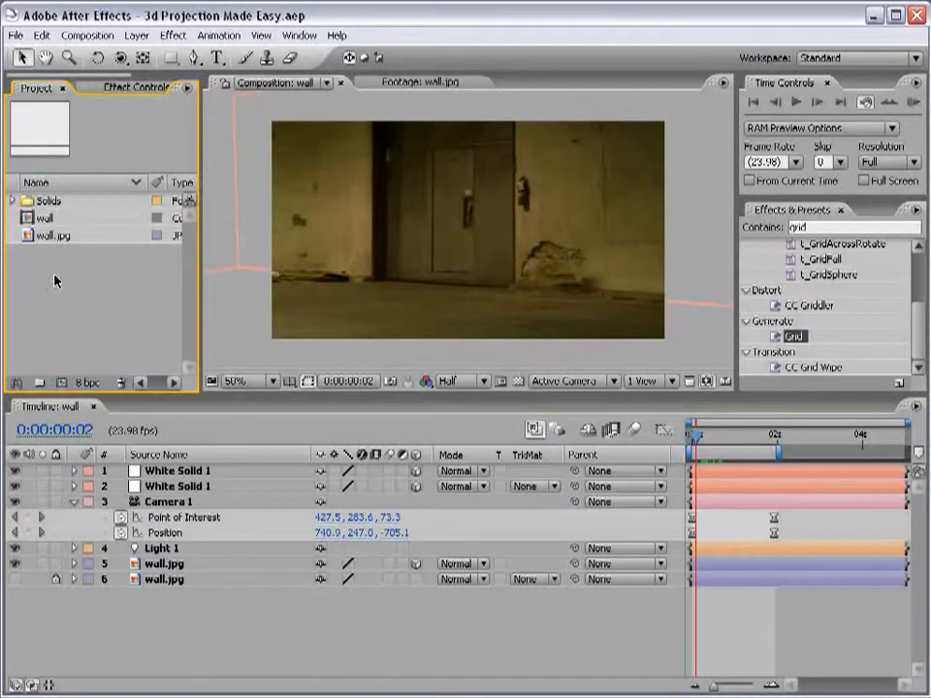
# Step: Open the wall.jpg footage and examine it enlarged, then restore the normal workspace layout
pyautogui.doubleClick(26, 235)
pyautogui.press('`')
pyautogui.scroll(1, 470, 291)
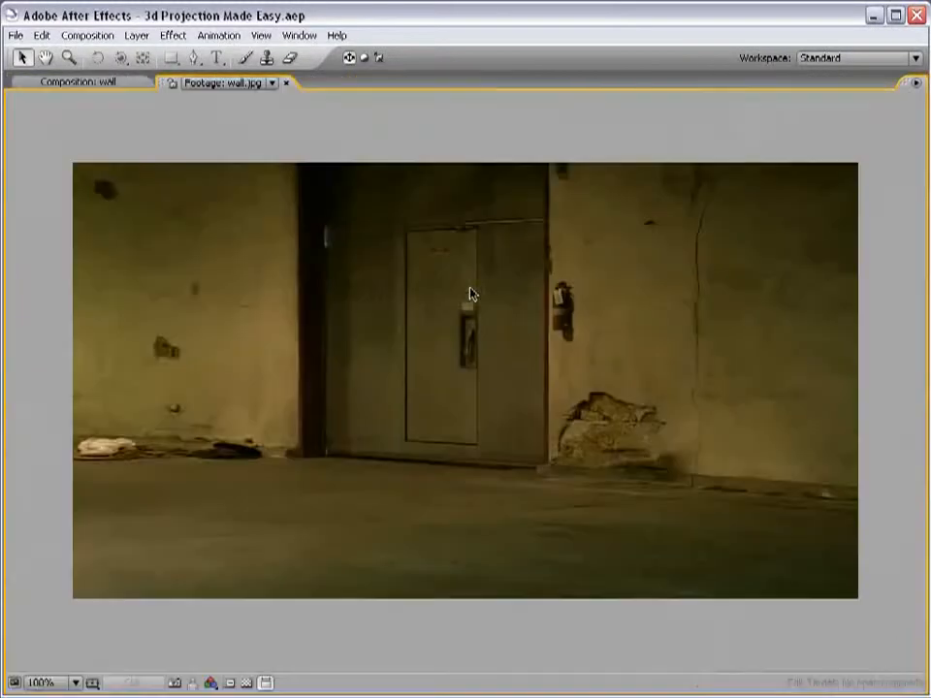
pyautogui.press('`')
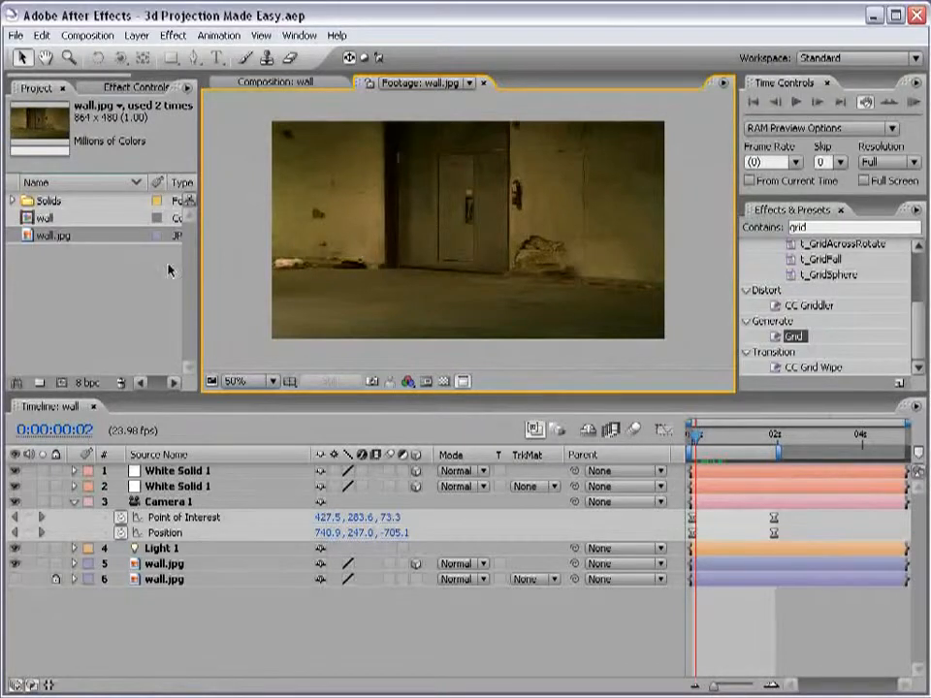
# Step: Create a new composition from wall.jpg and show the layer switches in its timeline instead of the blending modes
pyautogui.click(86, 291)
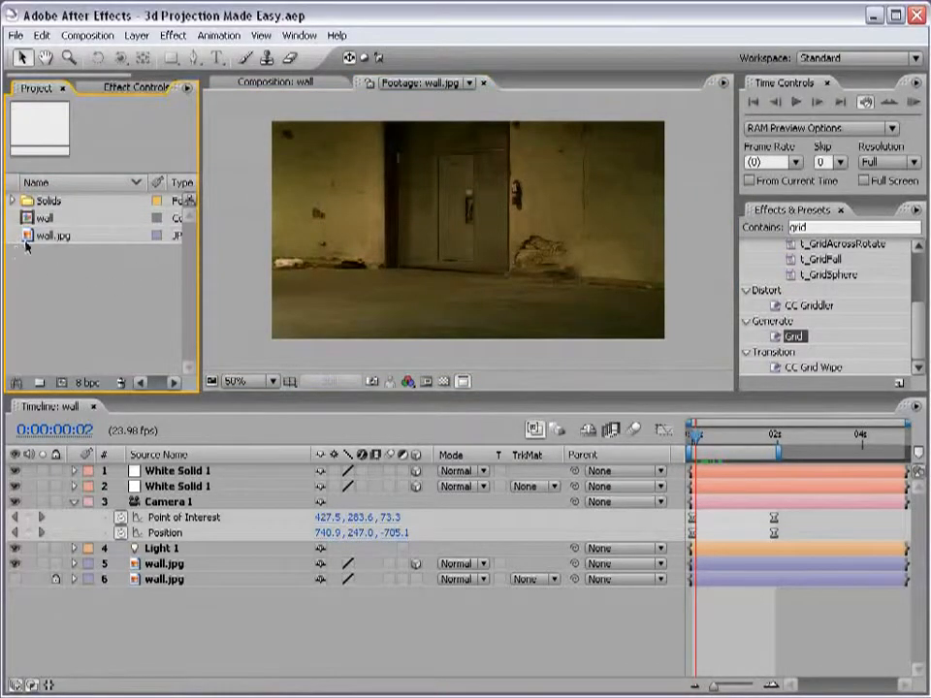
pyautogui.moveTo(27, 236); pyautogui.dragTo(62, 383)
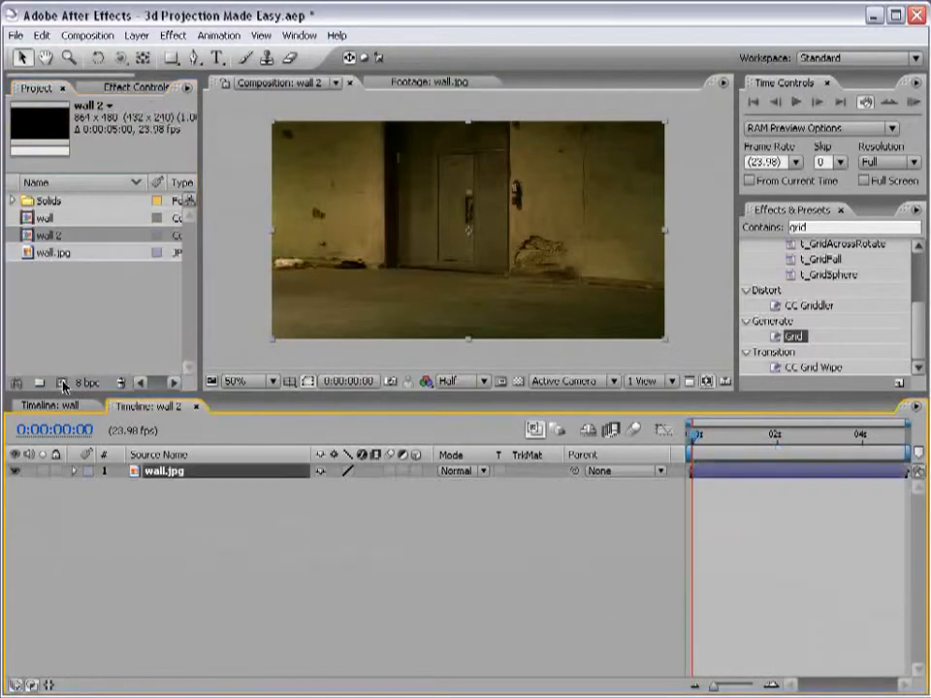
pyautogui.rightClick(597, 455)
pyautogui.click(487, 526)
pyautogui.rightClick(354, 455)
pyautogui.click(388, 459)
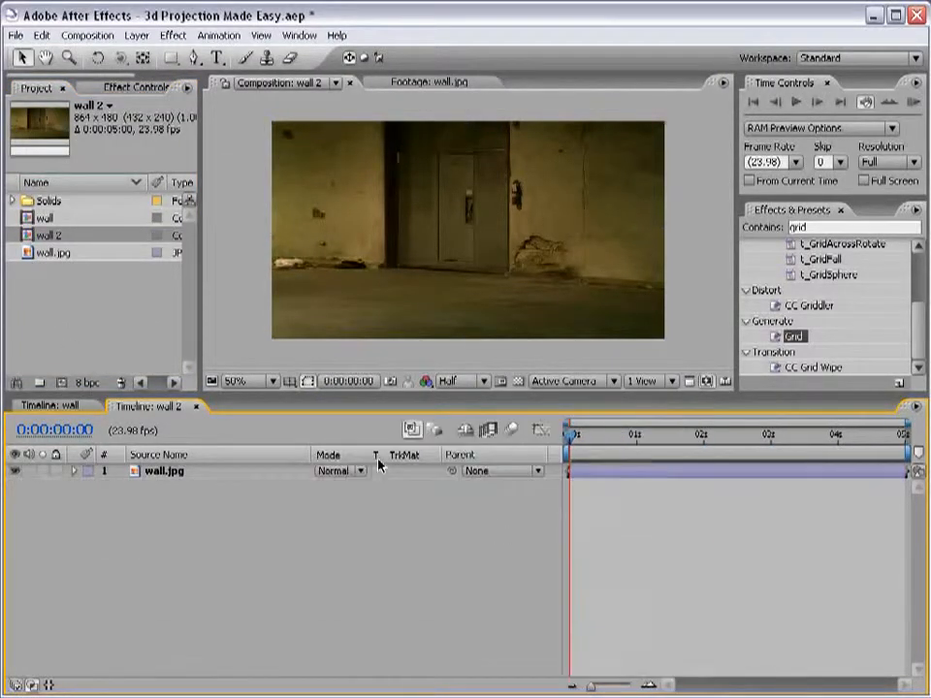
pyautogui.press('F4')
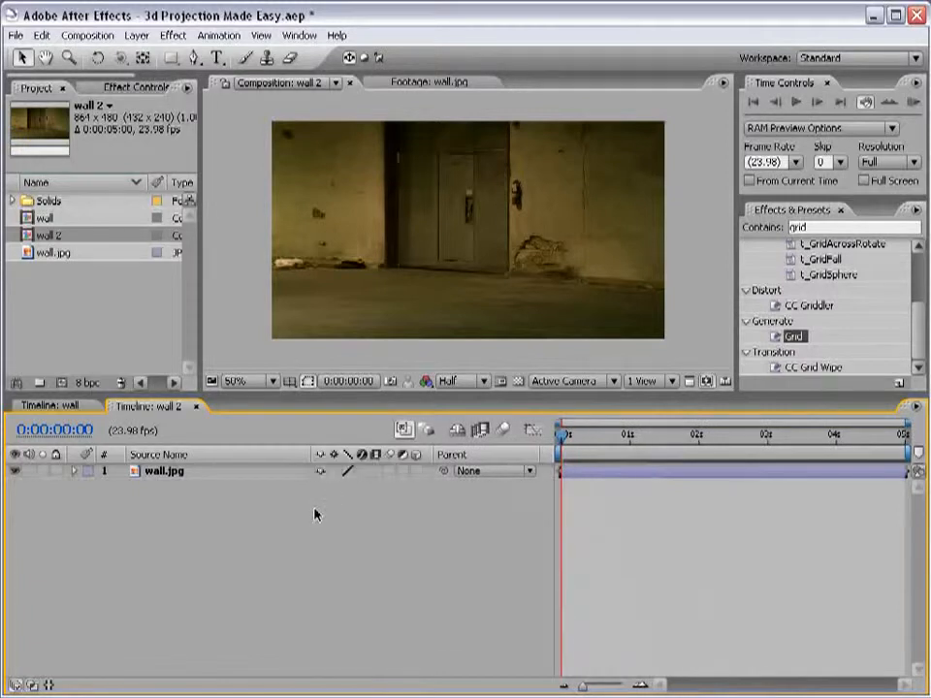
# Step: Add a new camera named Camera 1 with the 35mm preset to the wall 2 composition
pyautogui.click(609, 474)
pyautogui.click(136, 36)
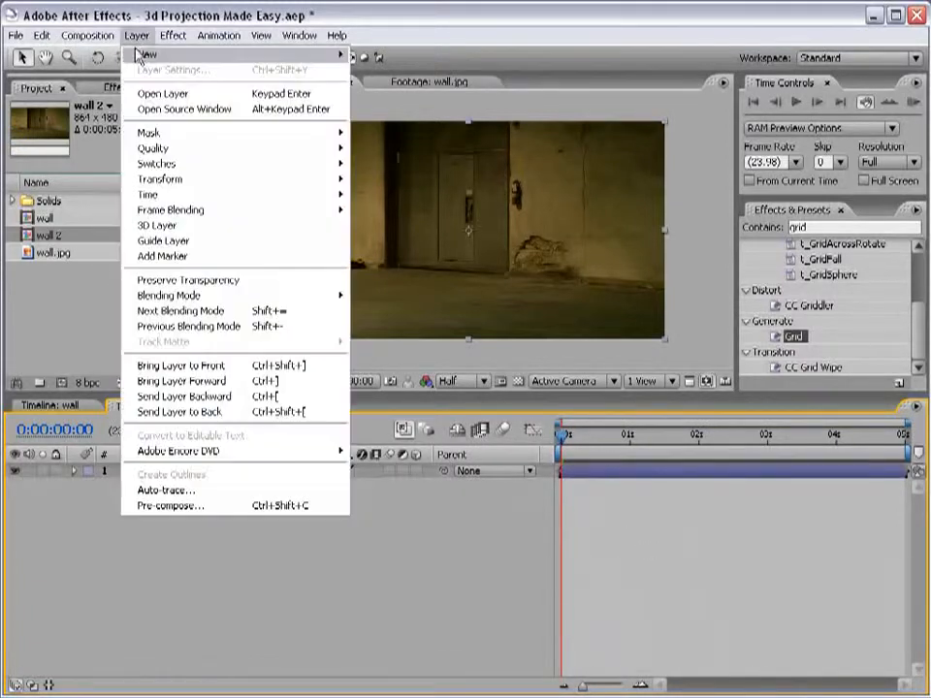
pyautogui.moveTo(228, 54)
pyautogui.click(384, 100)
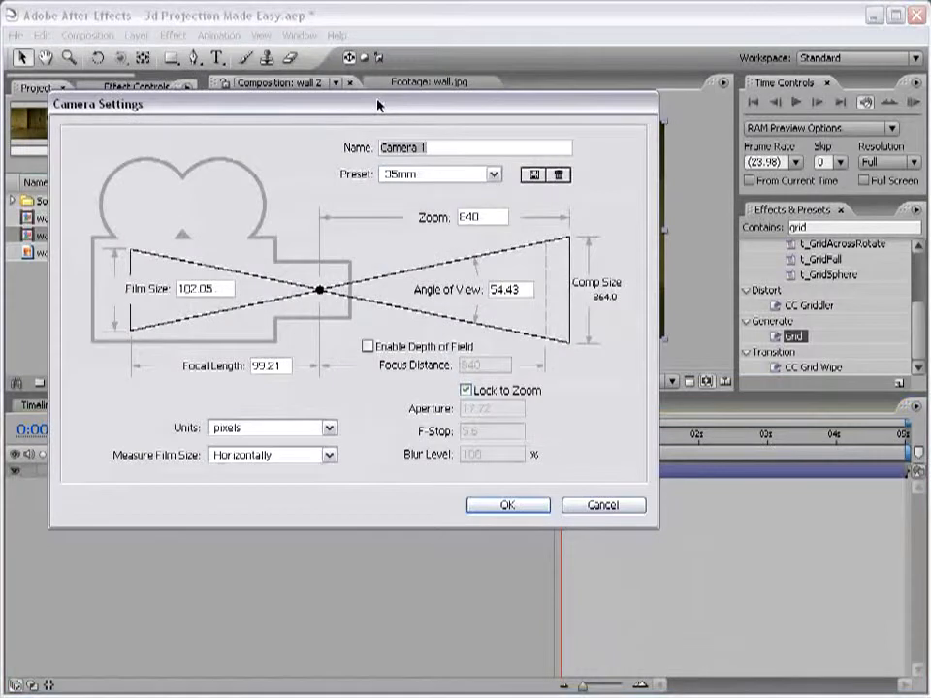
pyautogui.moveTo(363, 102); pyautogui.dragTo(458, 208)
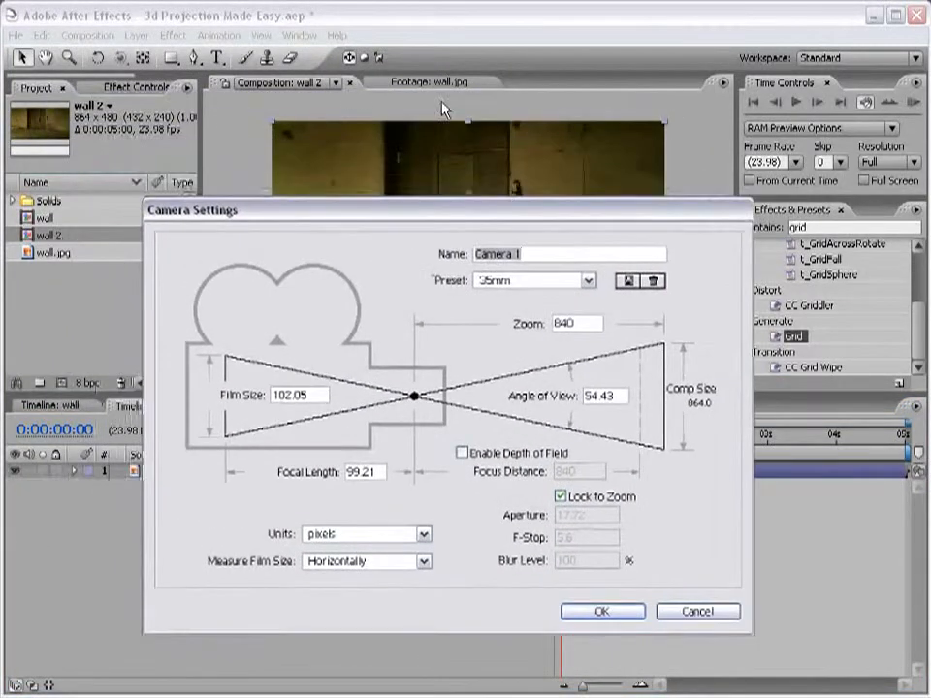
pyautogui.click(537, 280)
pyautogui.click(519, 368)
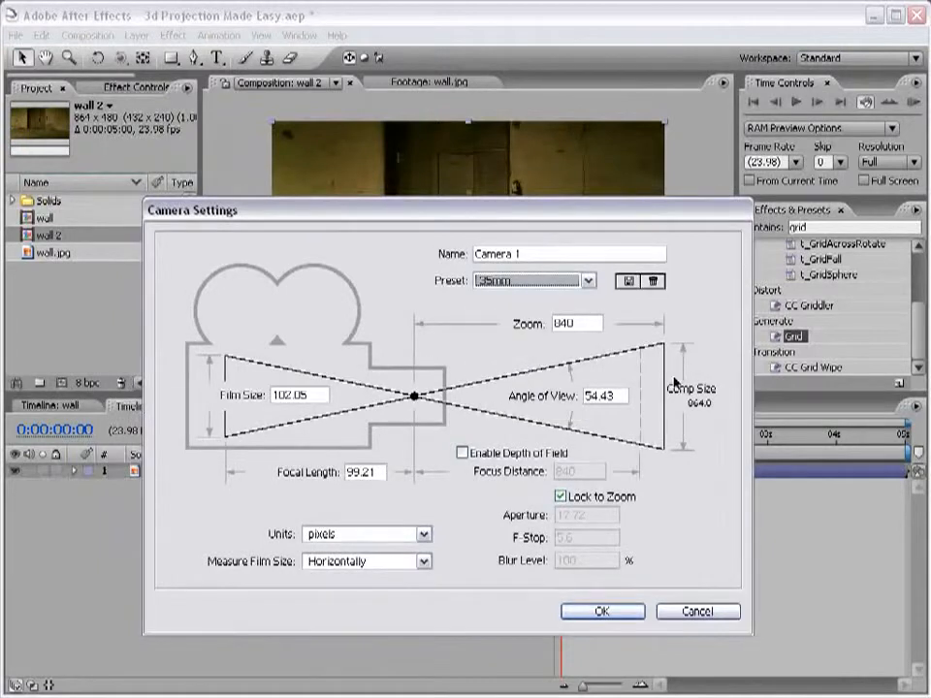
pyautogui.click(601, 611)
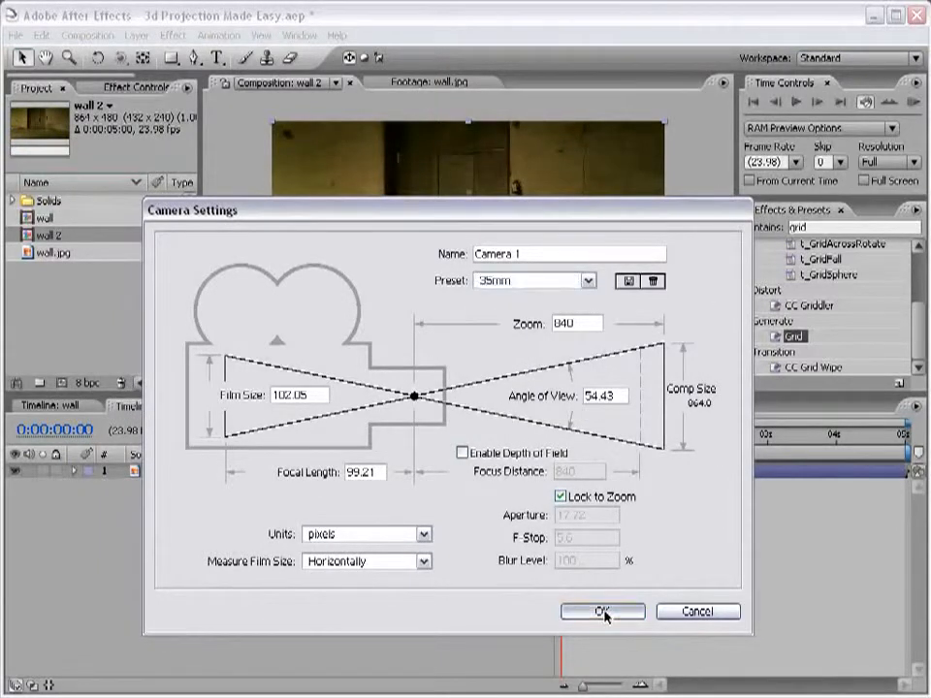
# Step: Create a white solid named walls at the composition size of 864 x 480 pixels
pyautogui.click(137, 36)
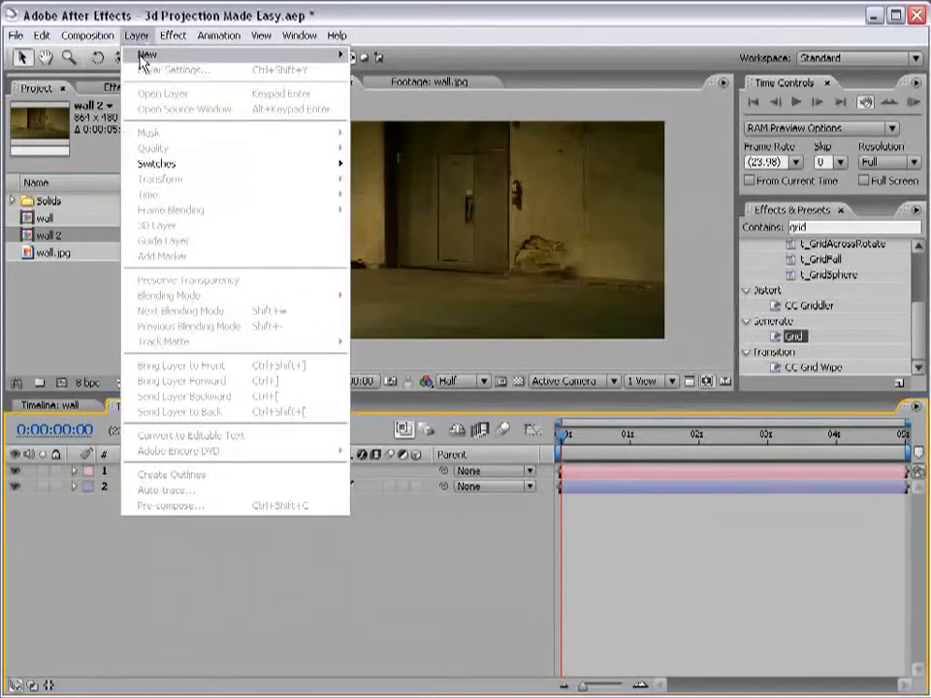
pyautogui.moveTo(148, 54)
pyautogui.click(422, 71)
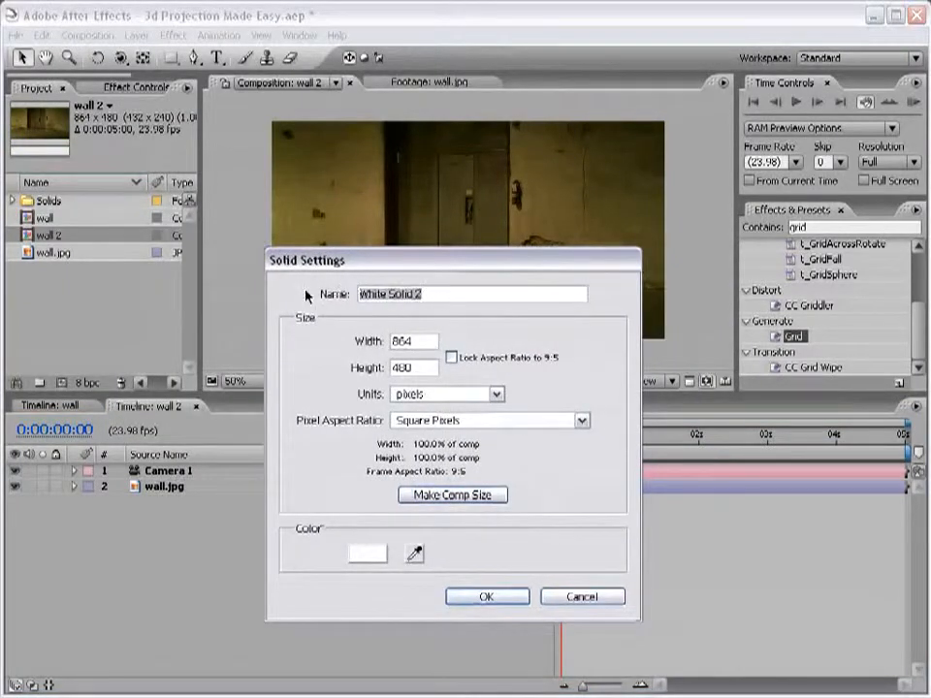
pyautogui.write('walls')
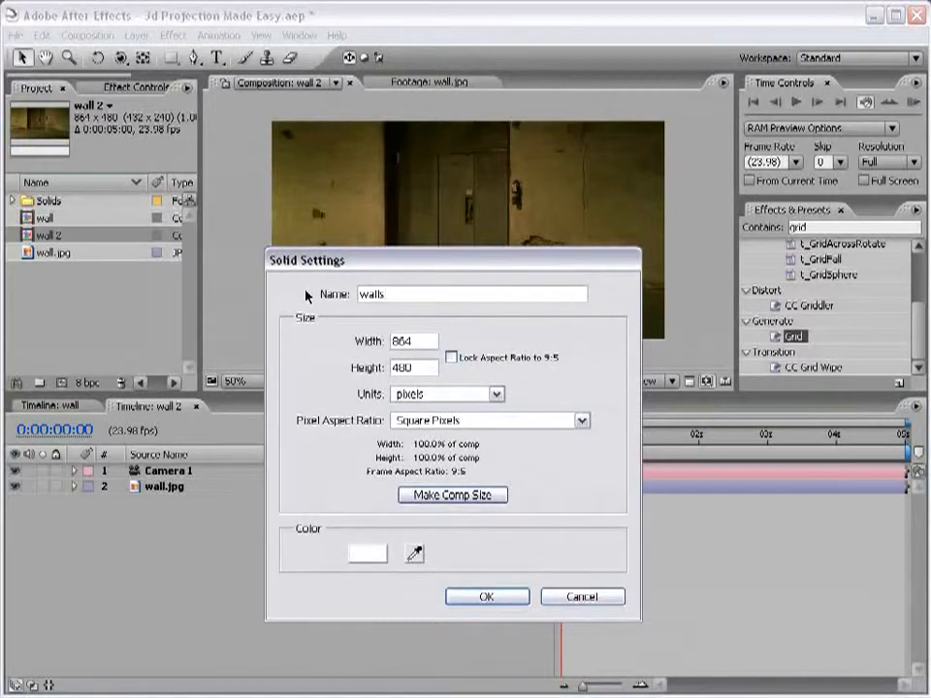
pyautogui.click(463, 501)
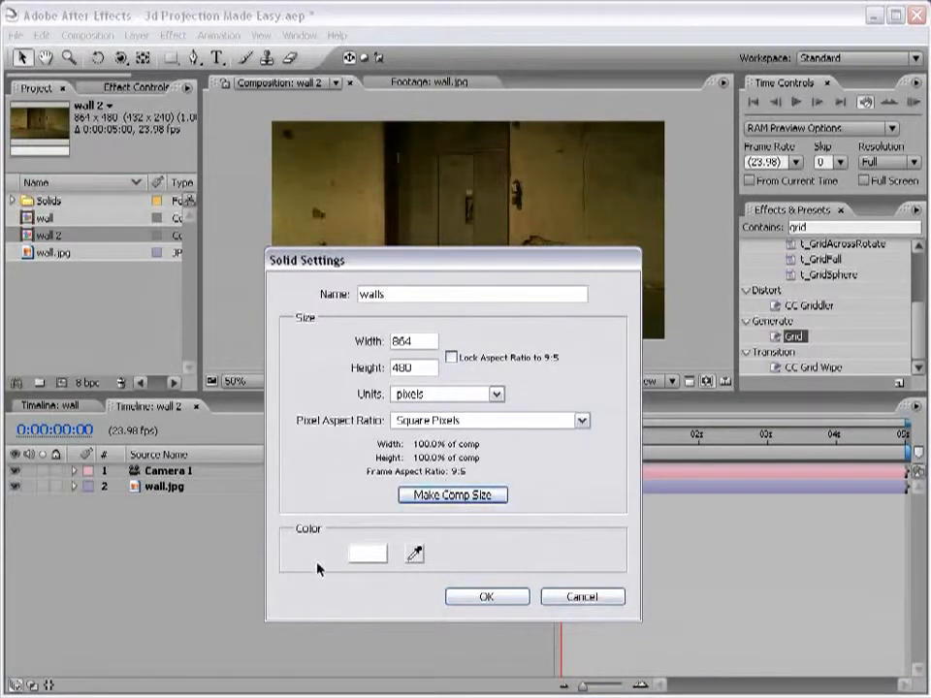
pyautogui.click(367, 556)
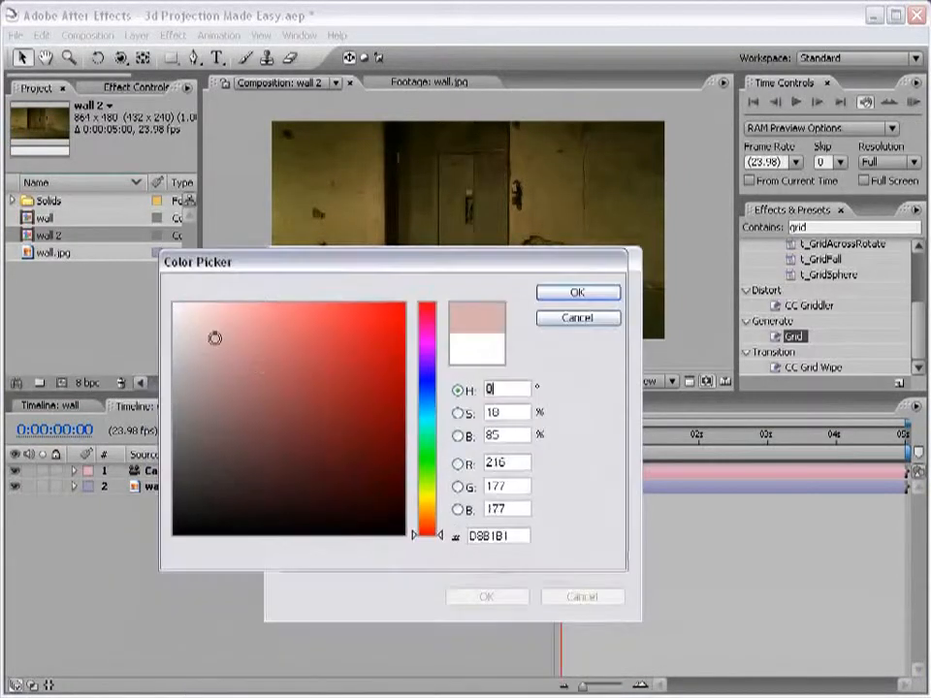
pyautogui.click(579, 293)
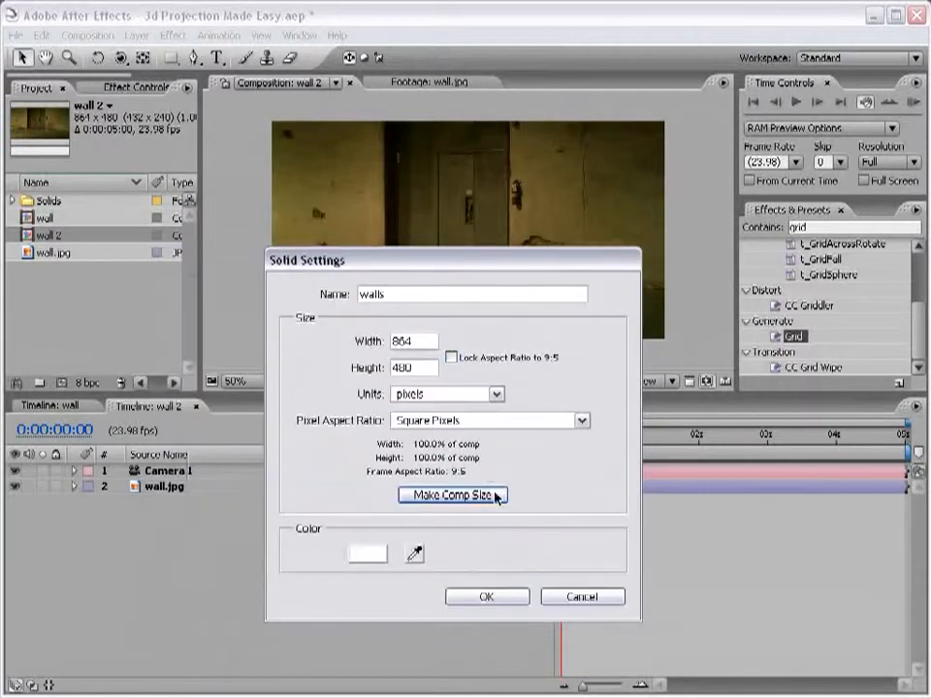
pyautogui.click(488, 595)
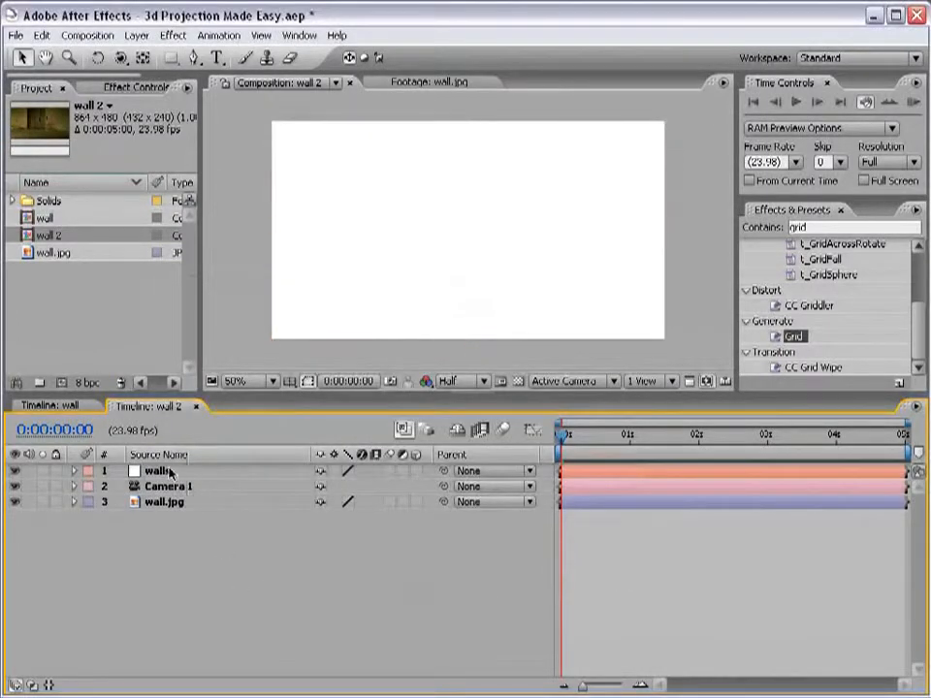
# Step: Duplicate the walls solid and hide both copies to reveal the wall image
pyautogui.click(41, 35)
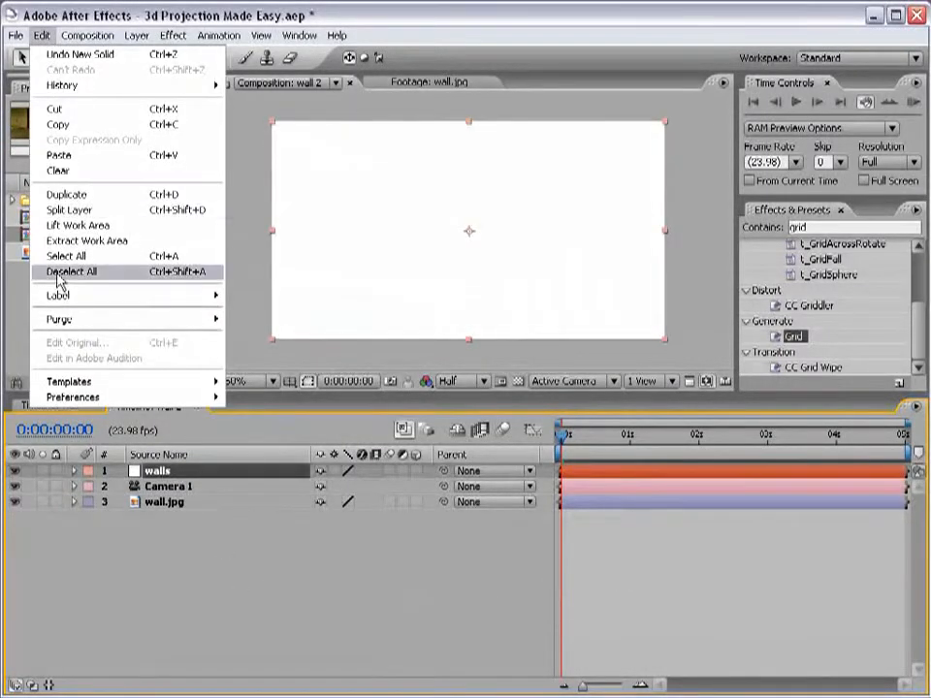
pyautogui.click(66, 194)
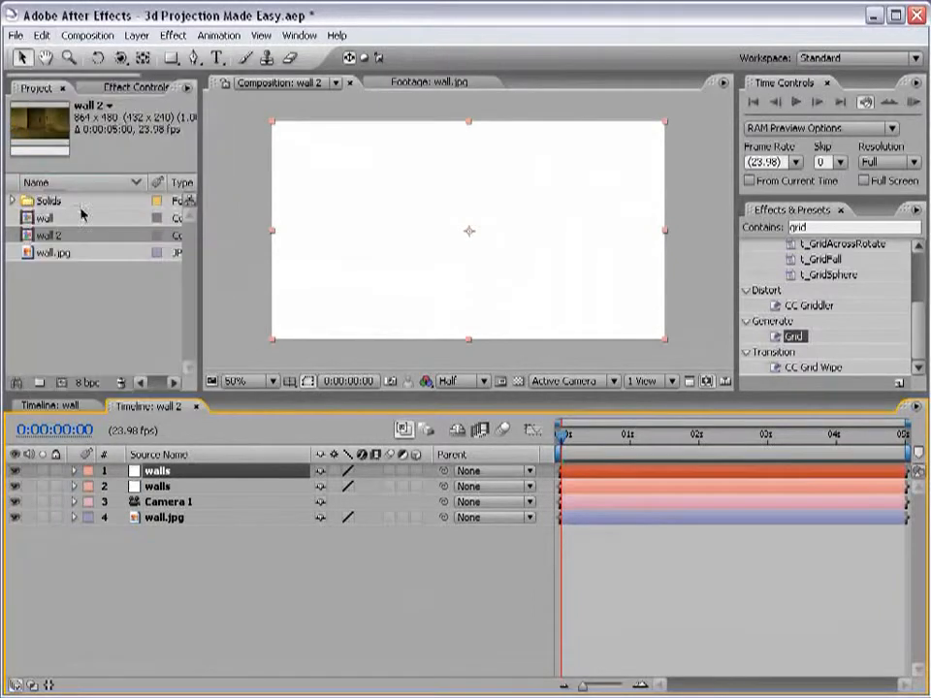
pyautogui.click(157, 486)
pyautogui.click(14, 470)
pyautogui.click(15, 486)
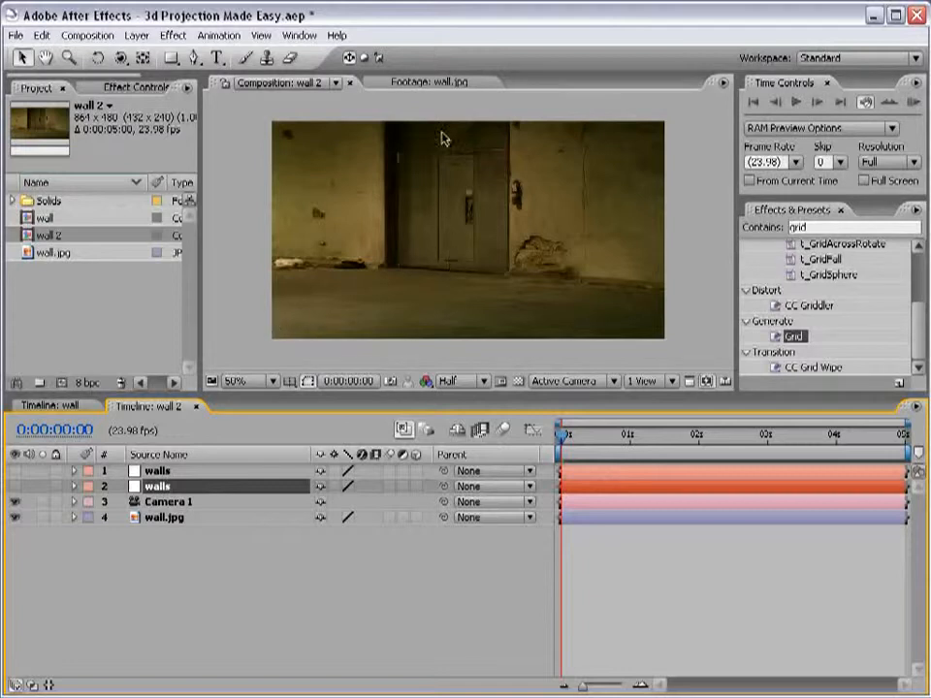
pyautogui.click(405, 557)
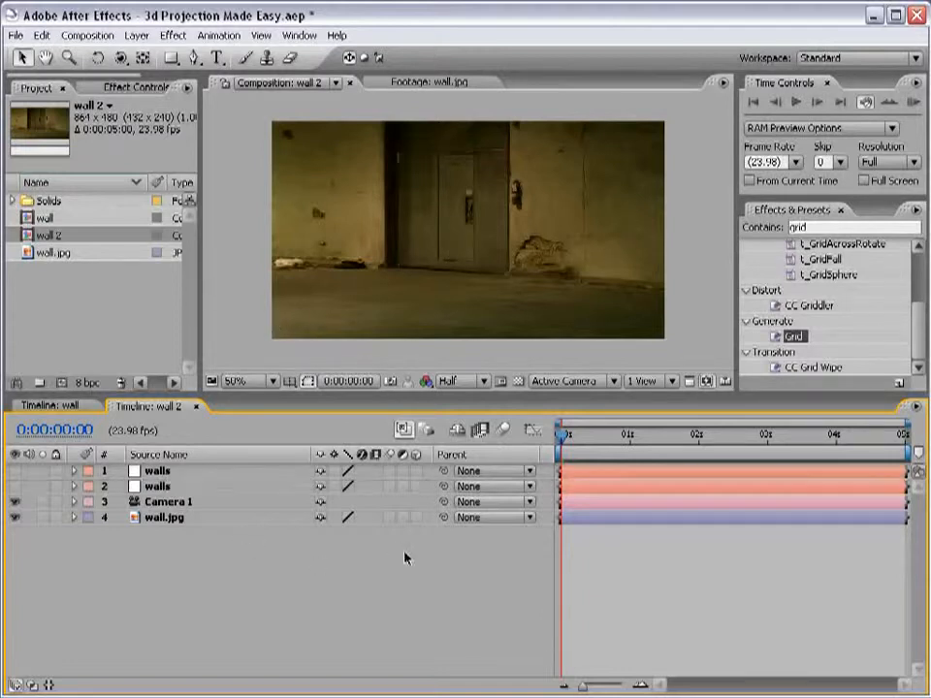
# Step: Show both walls solids again and apply the Grid effect to the uppermost one
pyautogui.click(792, 228)
pyautogui.press('BackSpace')
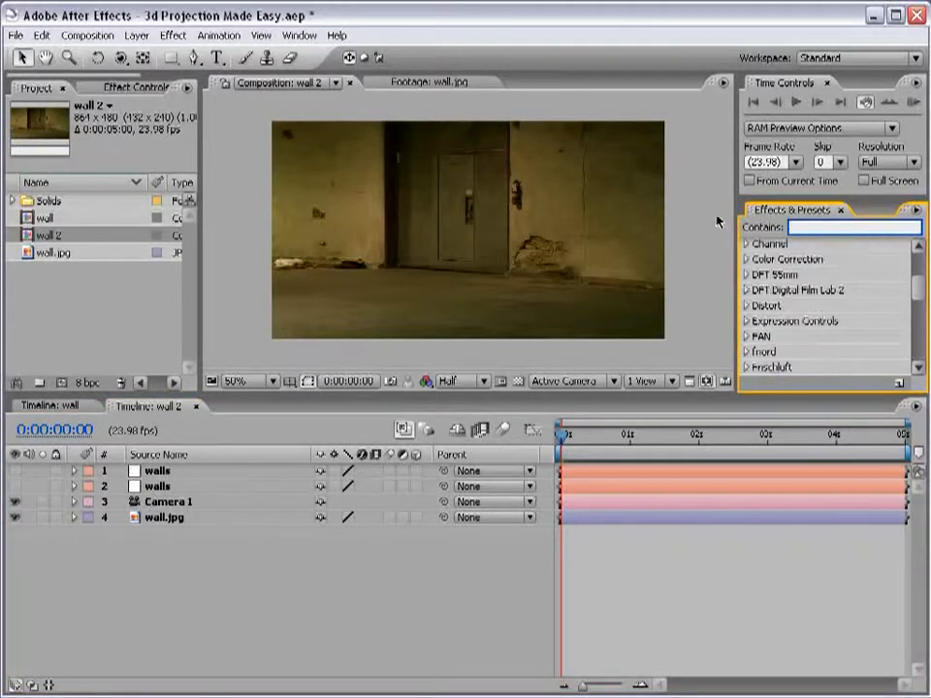
pyautogui.click(14, 478)
pyautogui.click(791, 227)
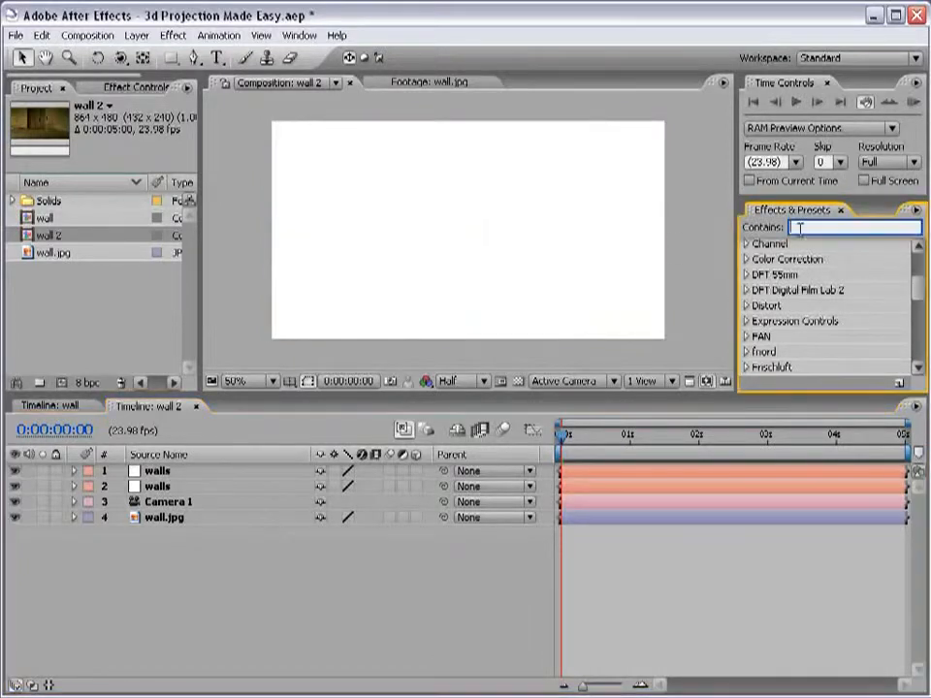
pyautogui.write('grid')
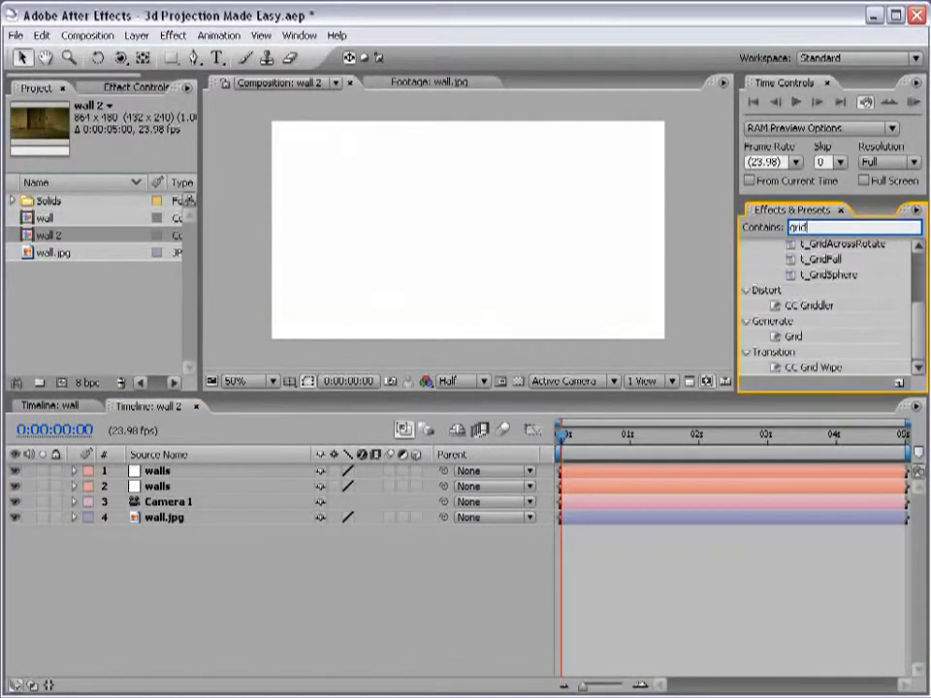
pyautogui.moveTo(801, 336); pyautogui.dragTo(426, 247)
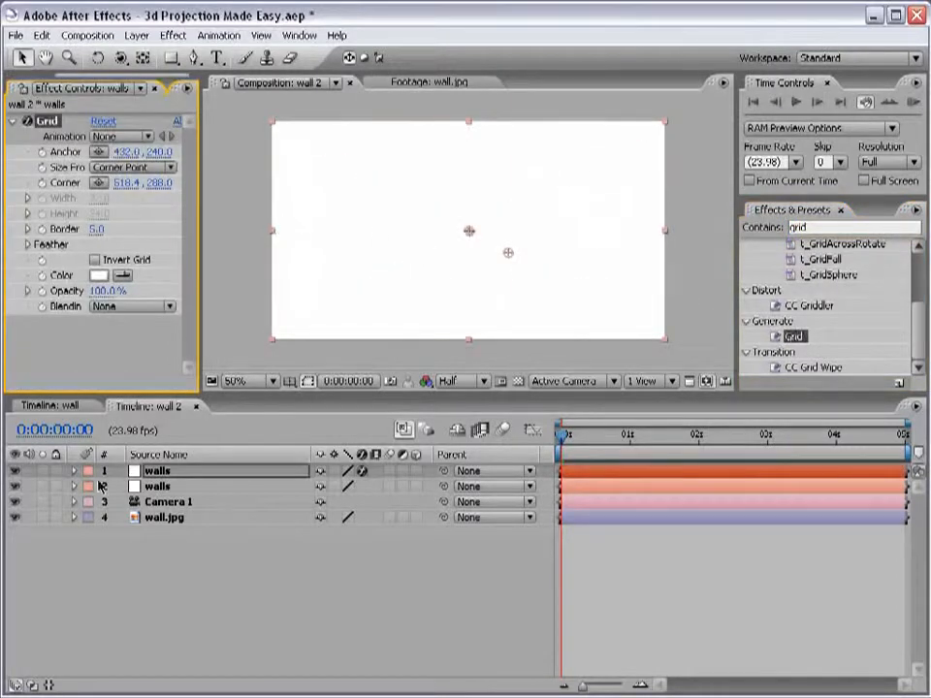
# Step: Hide the lower walls solid and set the Grid effect's border to 3 on the upper one
pyautogui.click(14, 486)
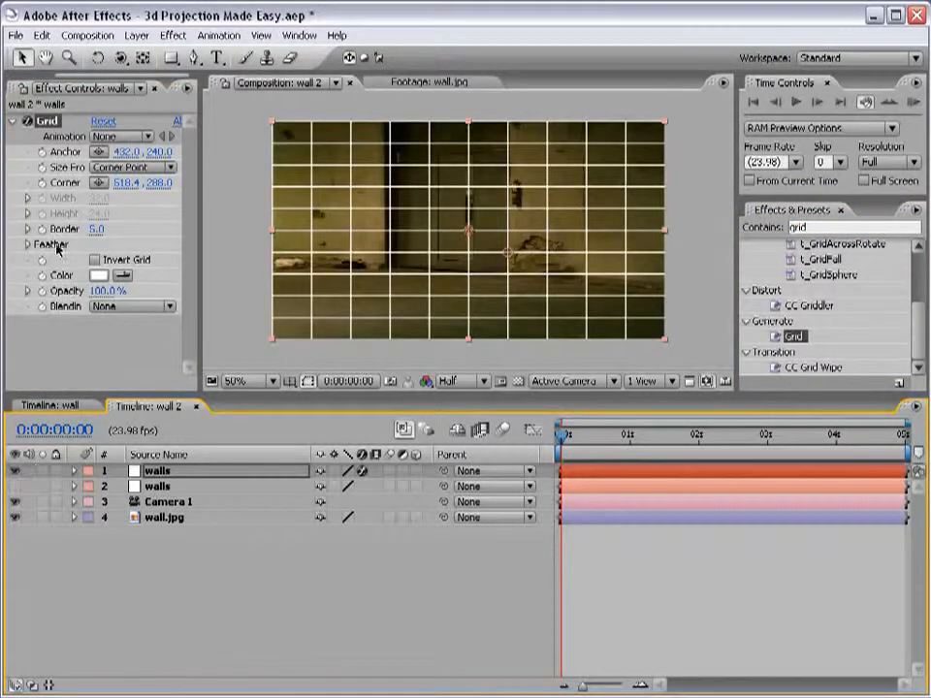
pyautogui.click(94, 230)
pyautogui.write('3')
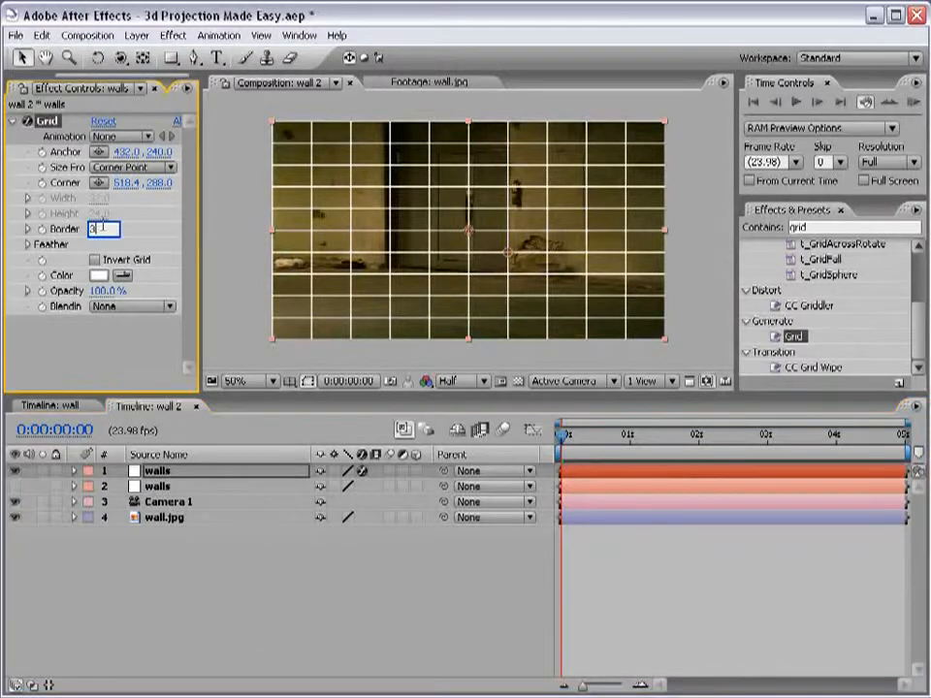
pyautogui.press('Return')
# Step: Size the upper solid's grid with the Width Slider option and set its width to about 48
pyautogui.press('.')
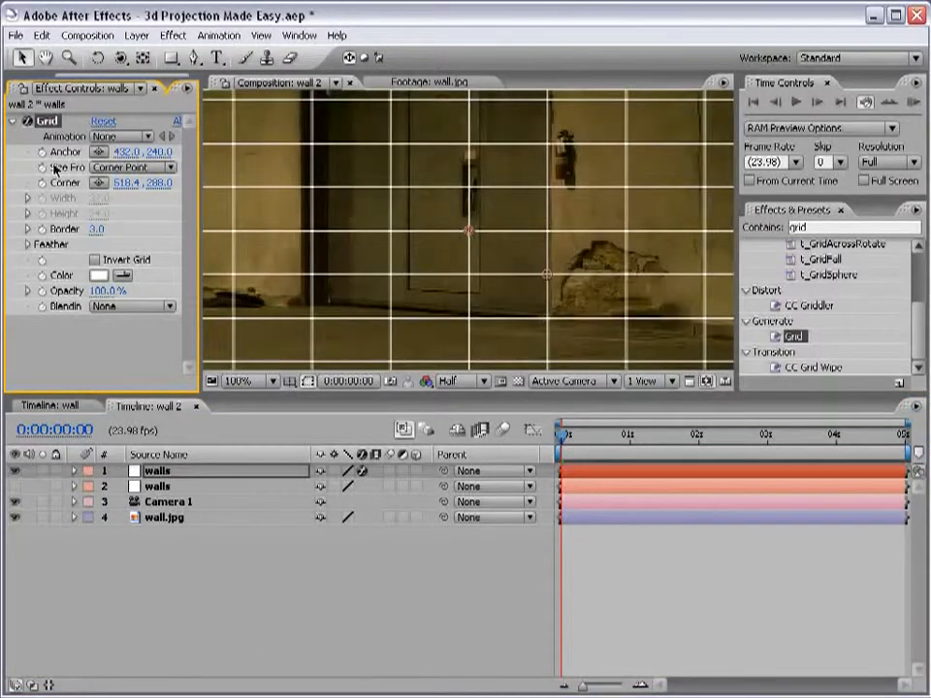
pyautogui.click(105, 167)
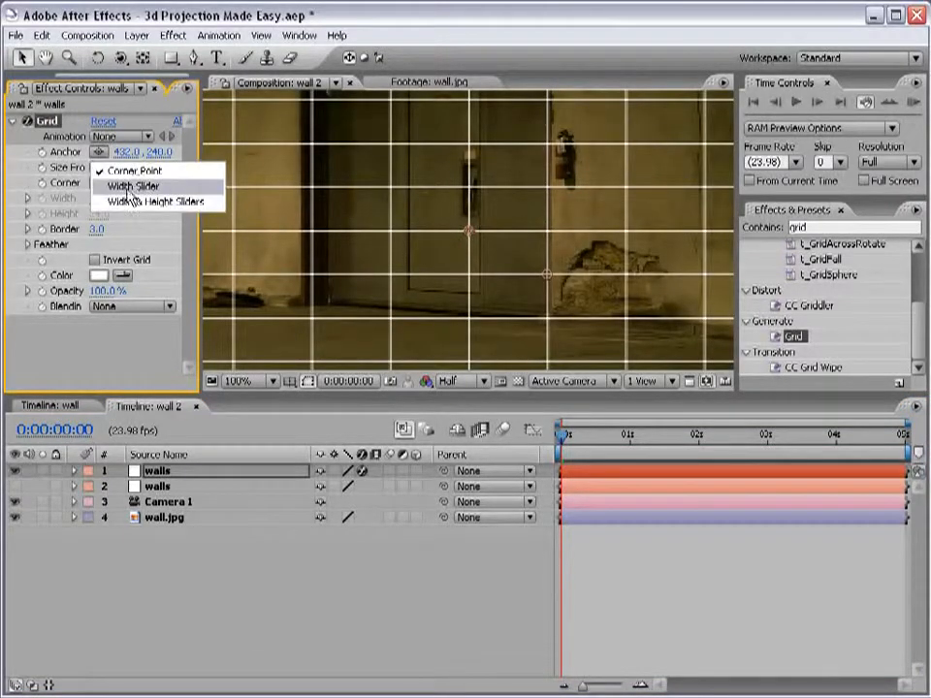
pyautogui.click(182, 187)
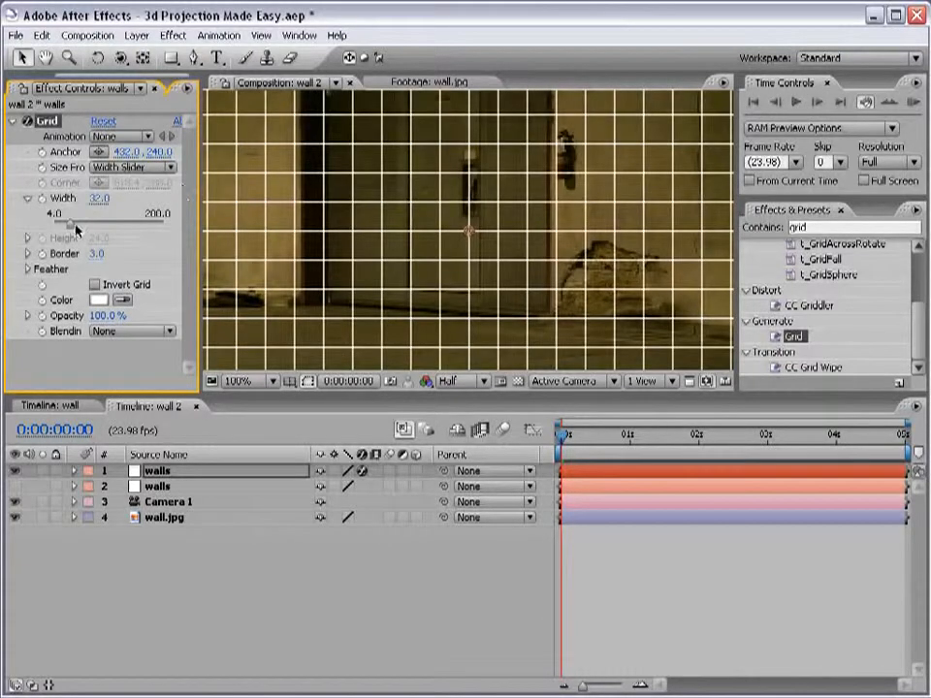
pyautogui.press(',')
pyautogui.moveTo(68, 231); pyautogui.dragTo(80, 227)
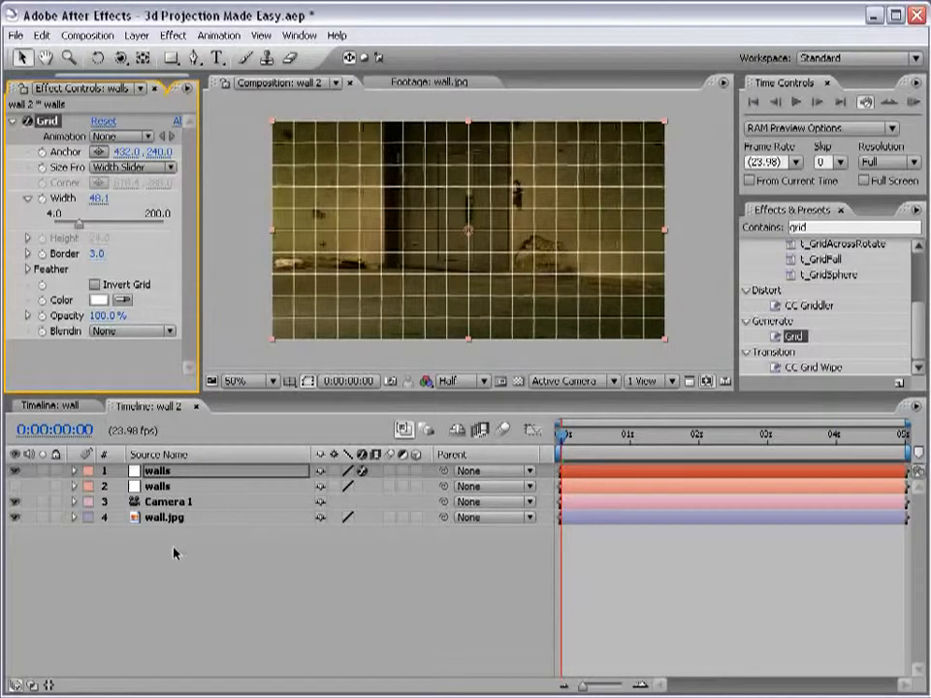
# Step: Copy the Grid effect onto the lower walls solid and make that solid visible again
pyautogui.click(160, 486)
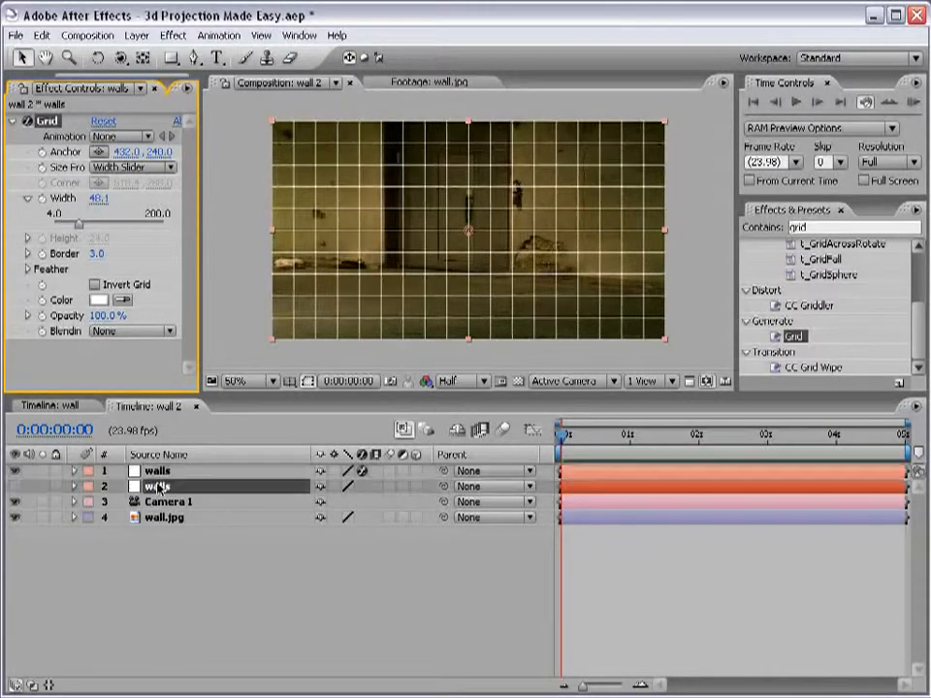
pyautogui.hotkey('ctrl', 'v')
pyautogui.click(15, 487)
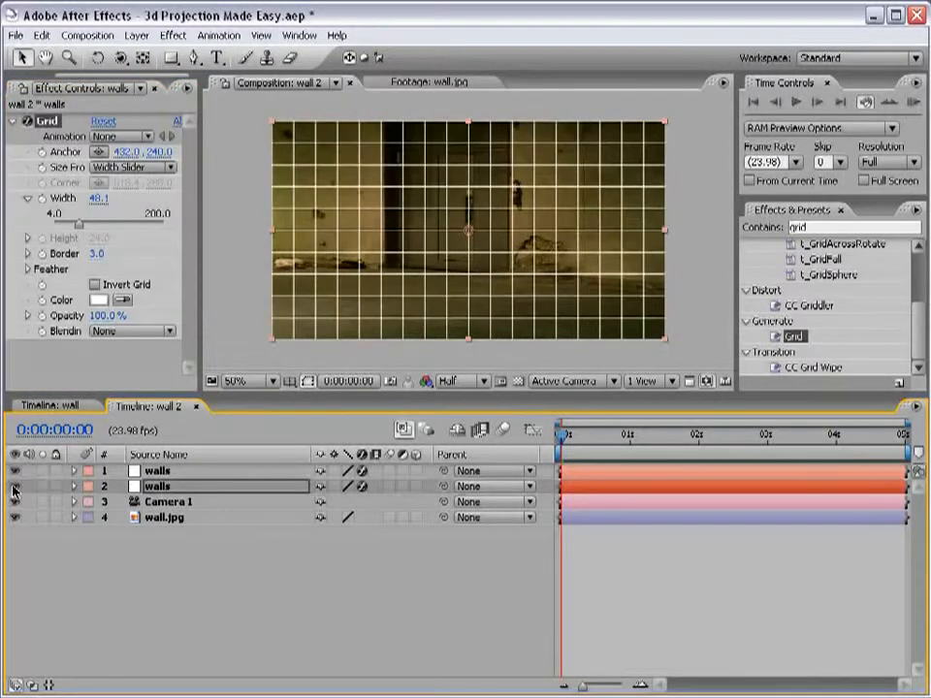
pyautogui.click(155, 474)
pyautogui.click(16, 473)
pyautogui.click(15, 472)
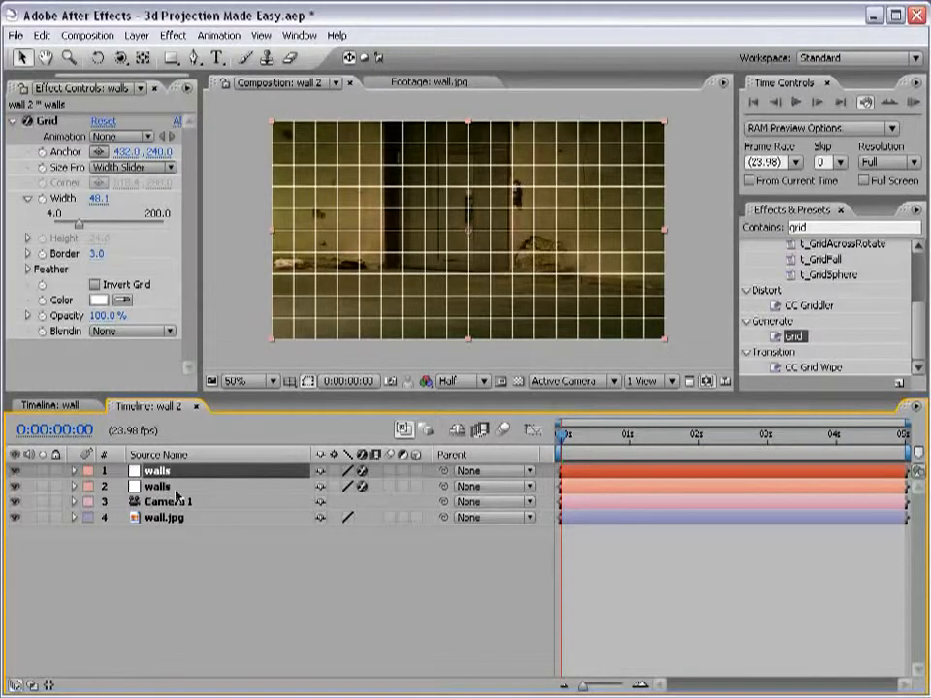
# Step: Turn both walls solids into 3D layers
pyautogui.keyDown('shift'); pyautogui.click(157, 472); pyautogui.keyUp('shift')
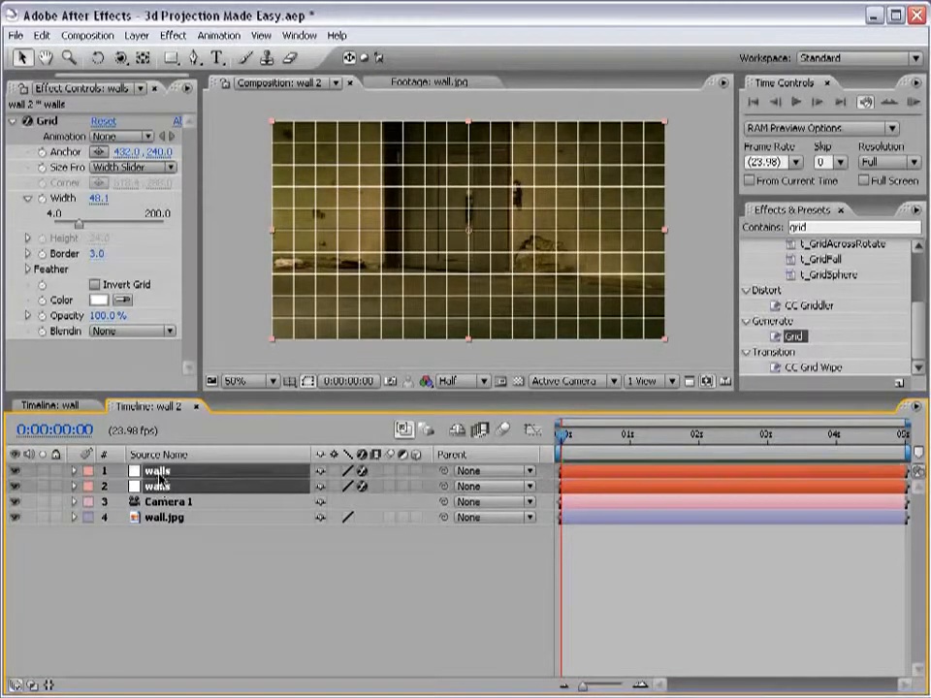
pyautogui.click(416, 486)
pyautogui.click(255, 575)
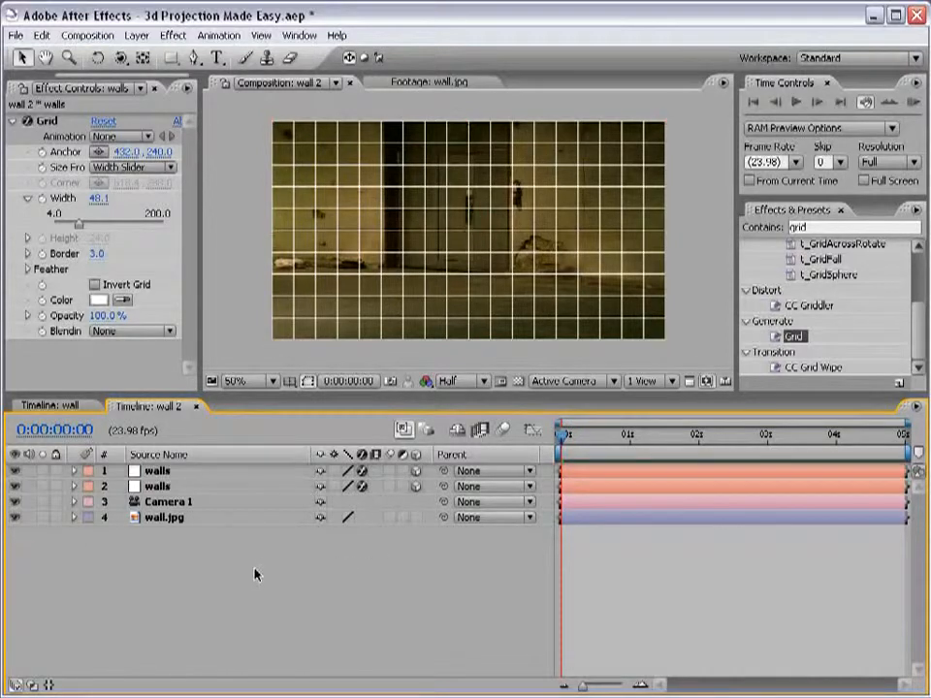
# Step: Rotate the lower walls solid around its X axis until it lies flat as a floor
pyautogui.click(163, 487)
pyautogui.scroll(1, 448, 272)
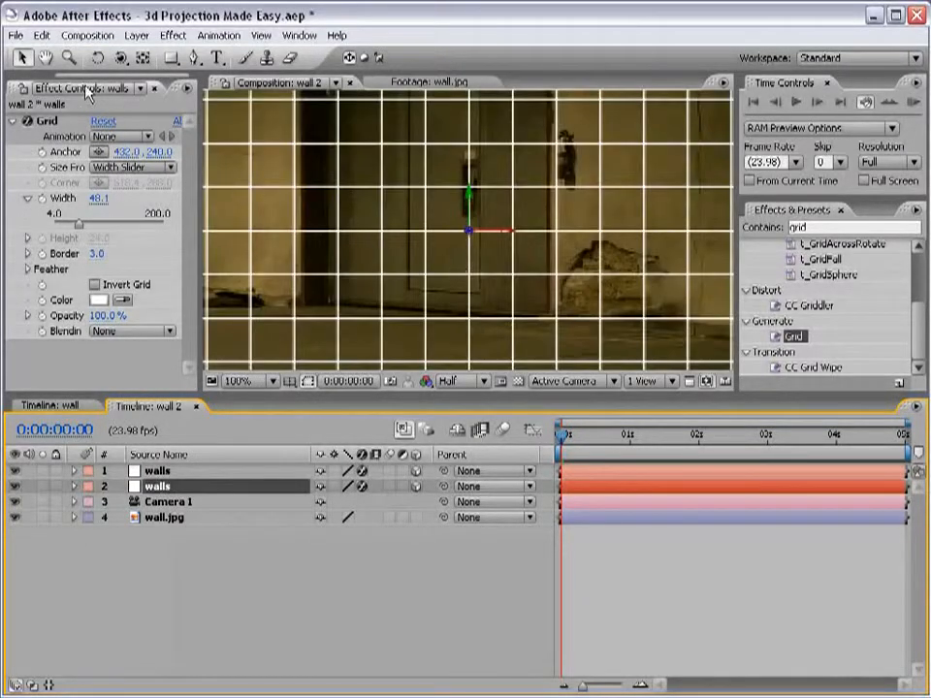
pyautogui.click(97, 58)
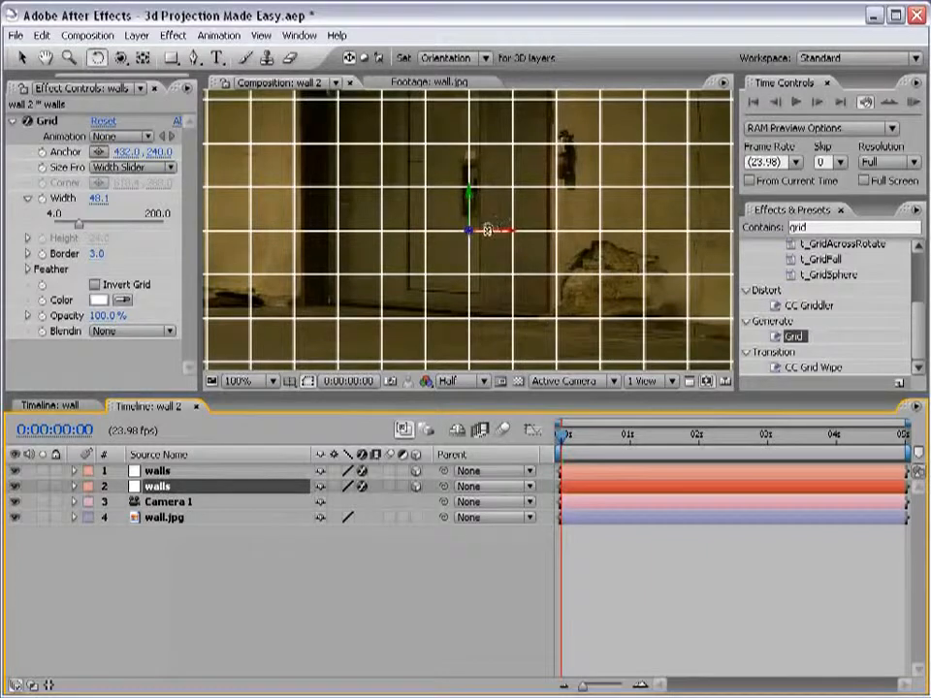
pyautogui.moveTo(484, 229); pyautogui.dragTo(484, 160)
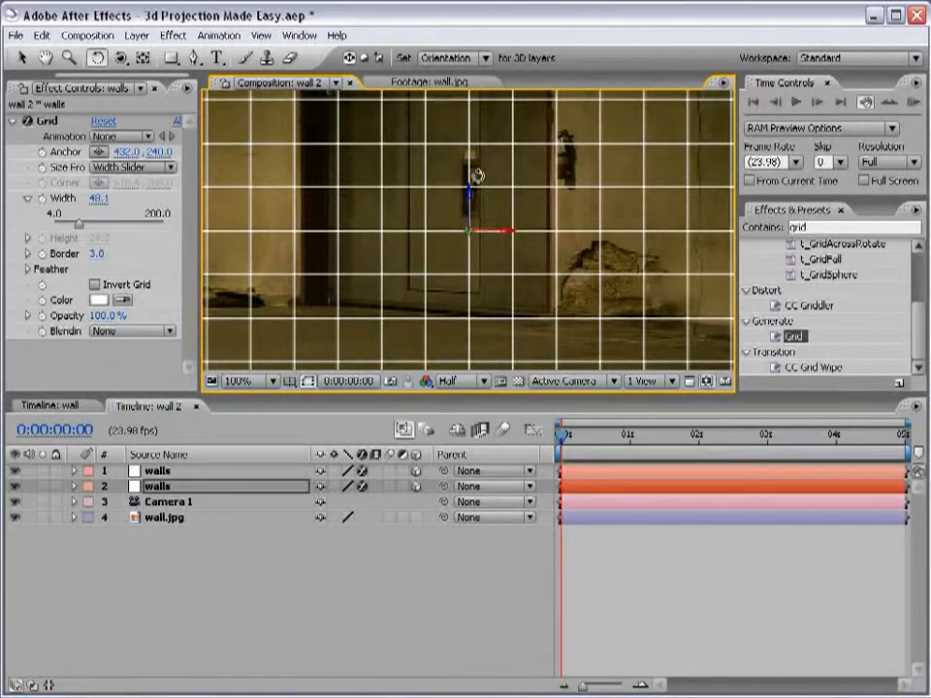
# Step: Orbit the camera to inspect how the wall and floor grids intersect, and undo the orbit
pyautogui.press(',')
pyautogui.press('c')
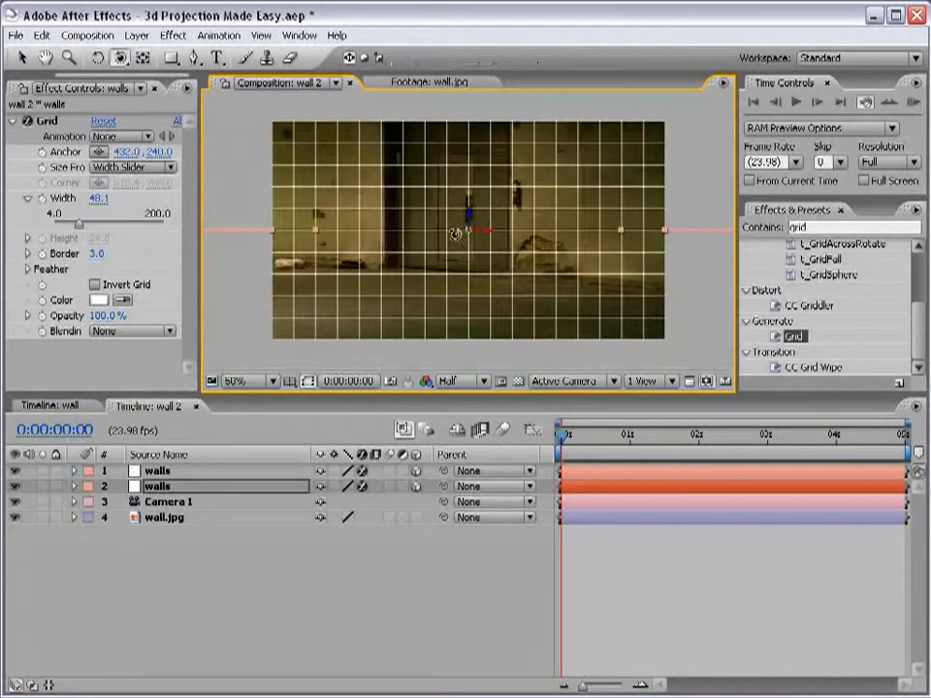
pyautogui.moveTo(375, 167); pyautogui.dragTo(466, 246)
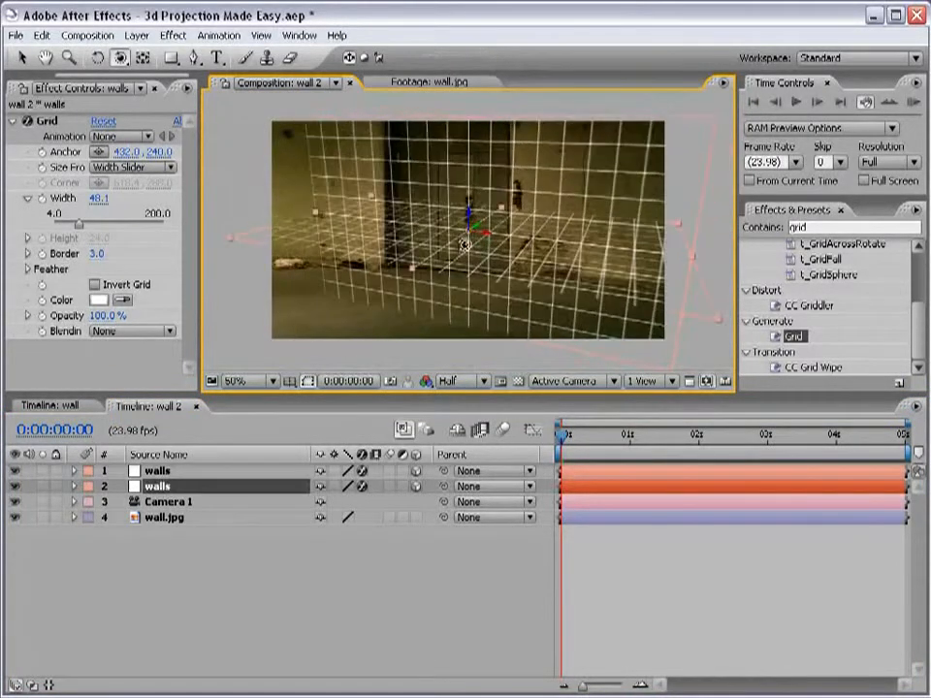
pyautogui.hotkey('ctrl', 'z')
# Step: Raise the upright walls solid along its Y axis until its lower edge meets the floor grid
pyautogui.click(156, 471)
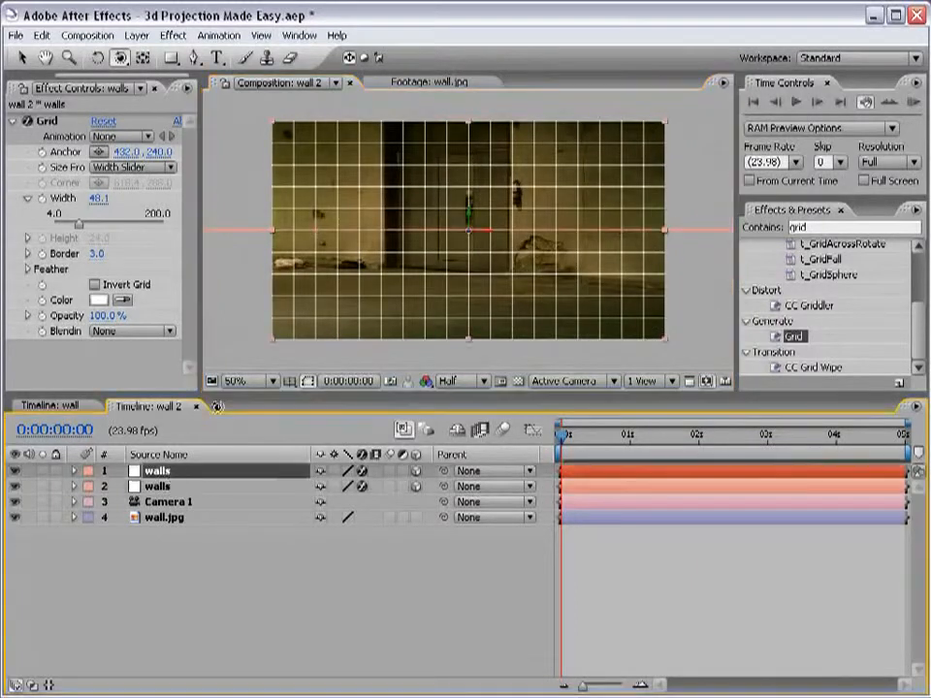
pyautogui.press('v')
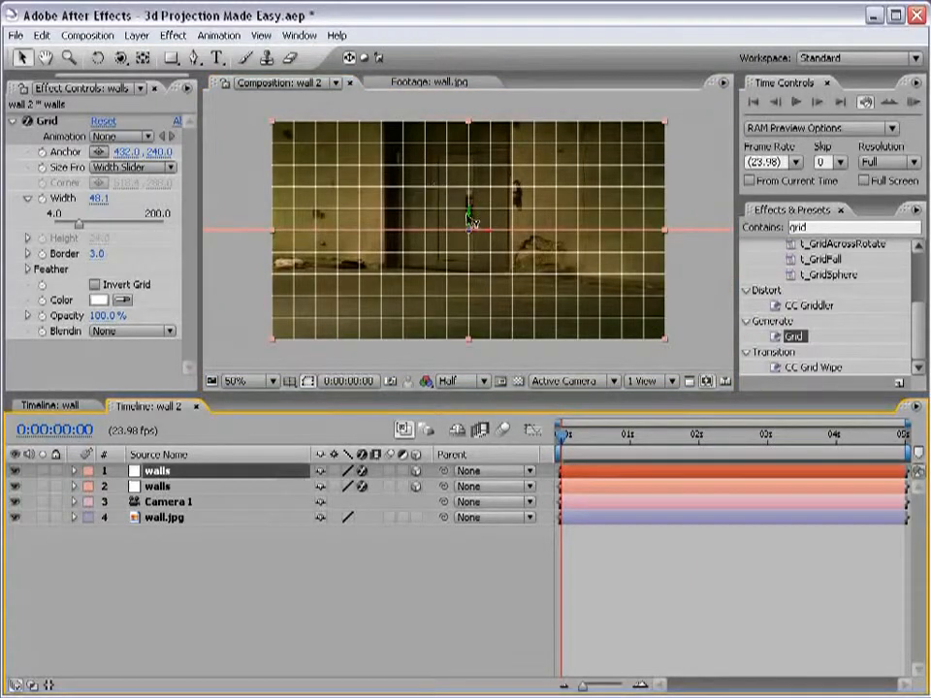
pyautogui.moveTo(472, 214); pyautogui.dragTo(470, 115)
pyautogui.press('c')
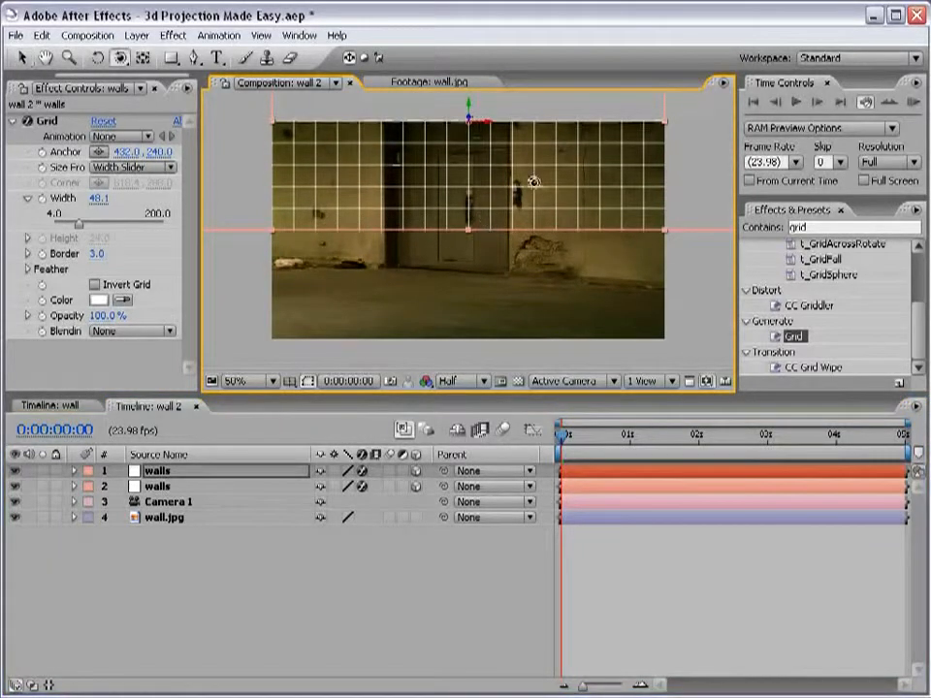
pyautogui.moveTo(530, 179); pyautogui.dragTo(474, 205)
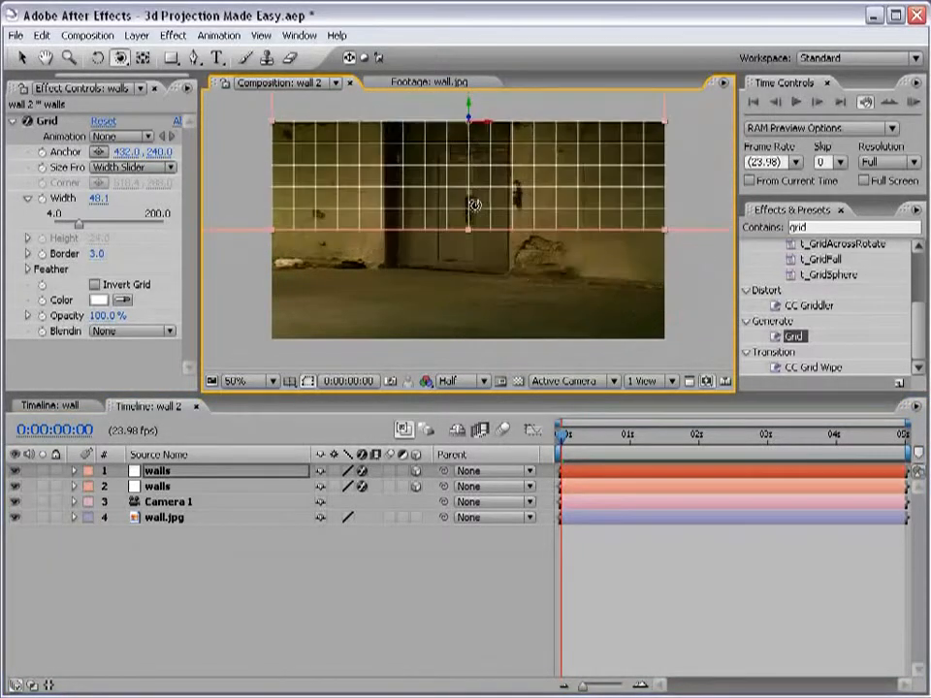
# Step: Select both walls solids and lower them together so the floor grid covers the ground in the photo
pyautogui.press('v')
pyautogui.click(145, 486)
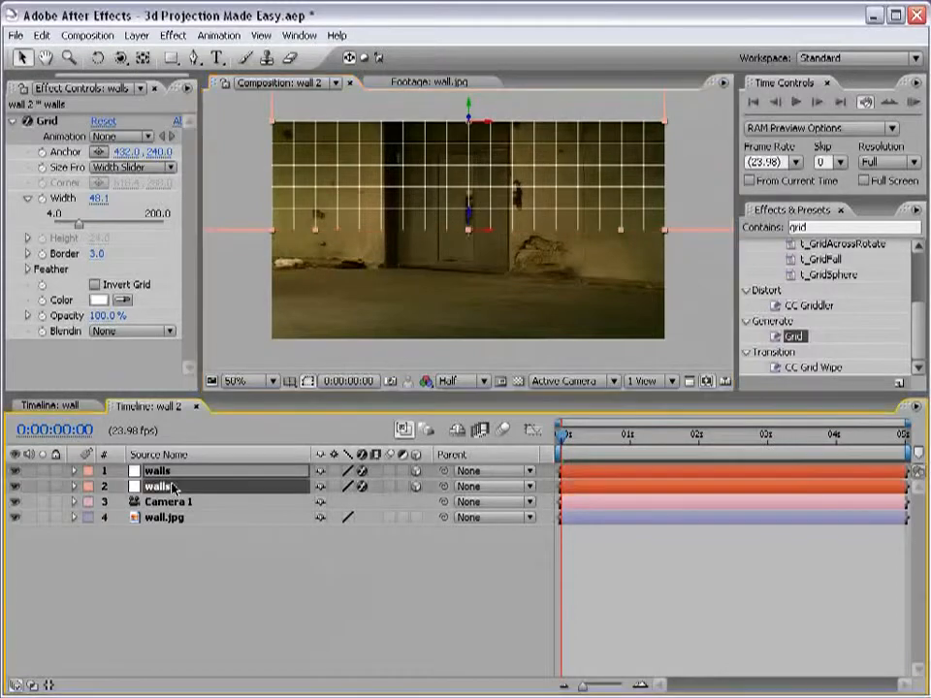
pyautogui.moveTo(468, 112); pyautogui.dragTo(468, 197)
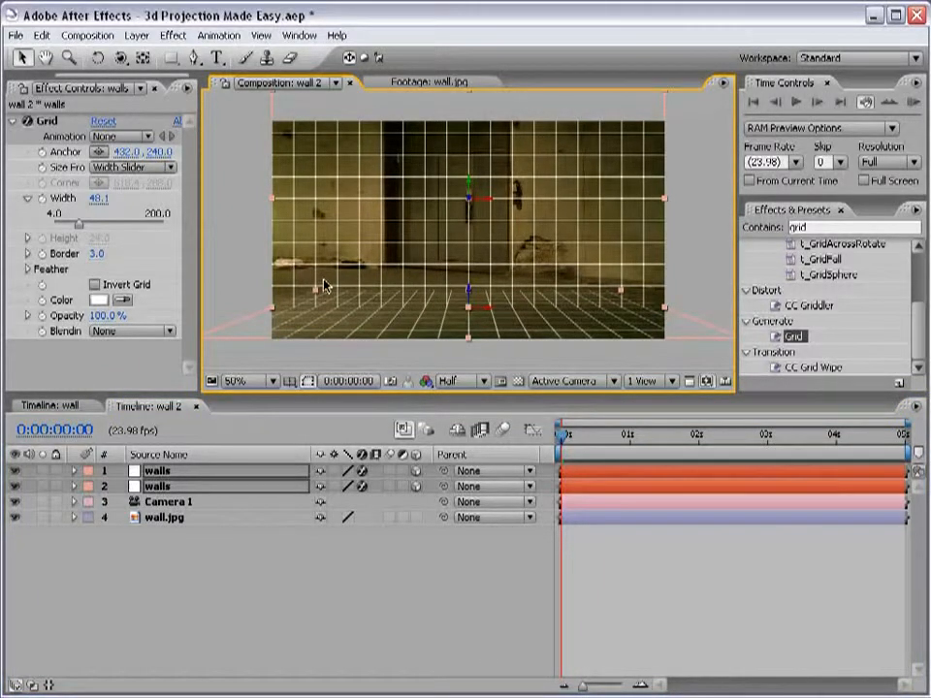
# Step: Orbit the camera to check both grids from an angle, and undo the camera change
pyautogui.press('c')
pyautogui.moveTo(422, 197); pyautogui.dragTo(484, 259)
pyautogui.press('c')
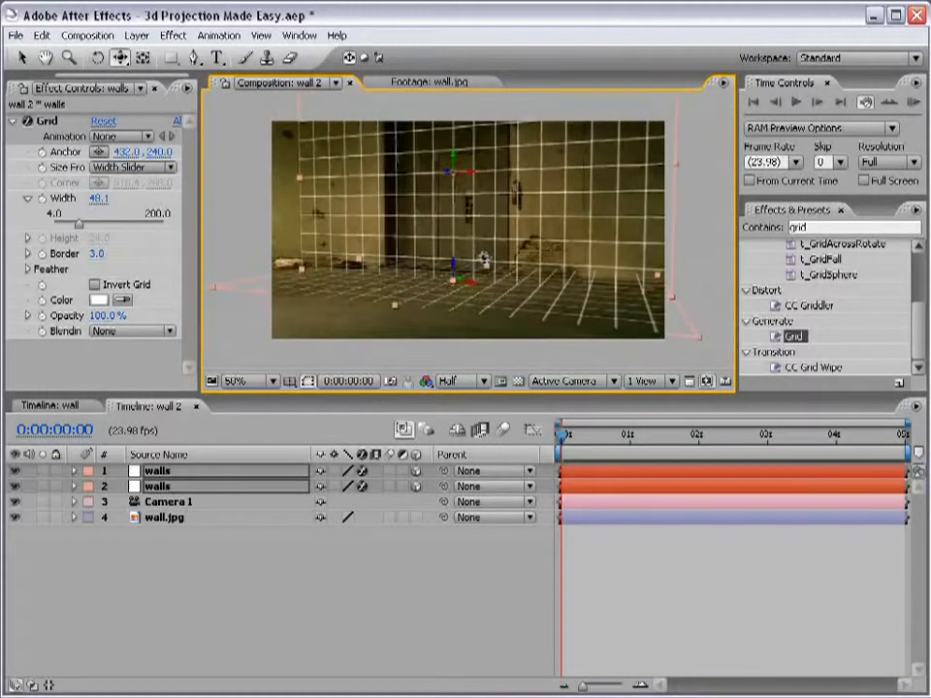
pyautogui.hotkey('ctrl', 'z')
pyautogui.hotkey('ctrl', 'z')
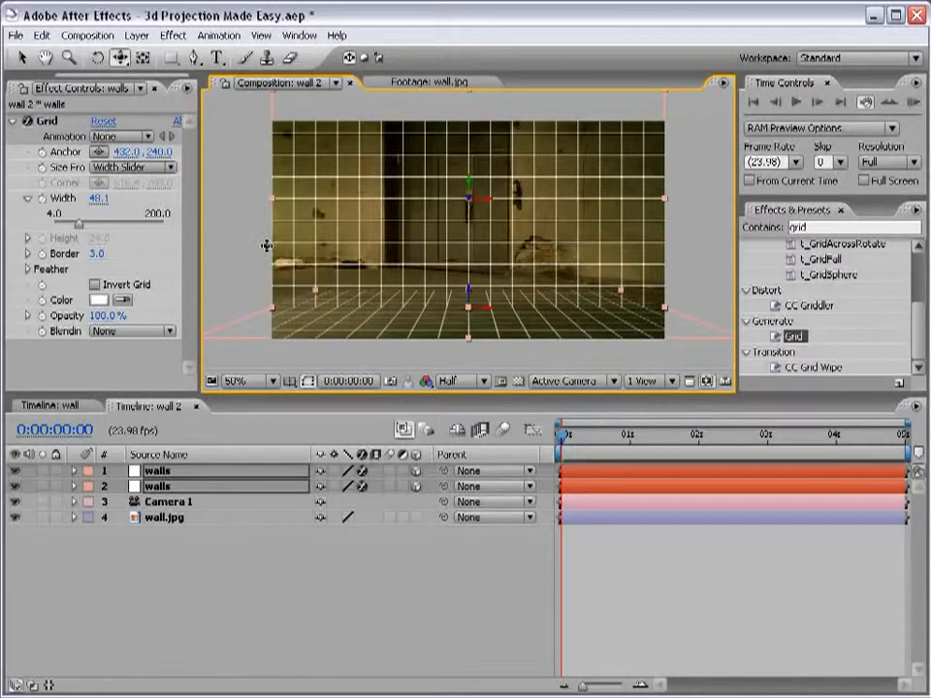
# Step: Slide the floor solid toward the camera until its back edge meets the wall grid's lower edge, and deselect it
pyautogui.press('v')
pyautogui.click(261, 335)
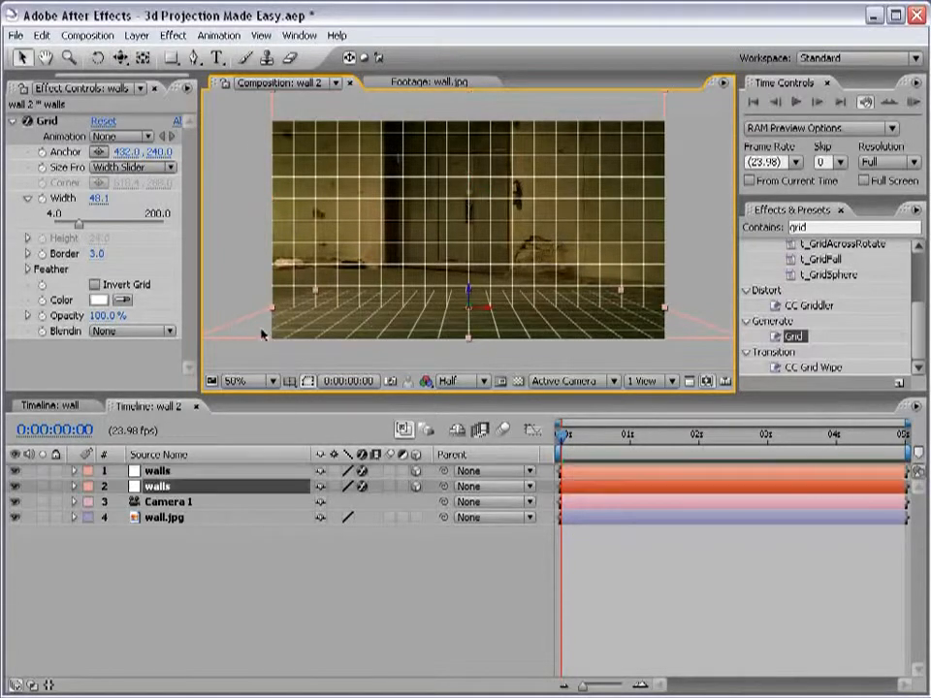
pyautogui.scroll(2, 470, 315)
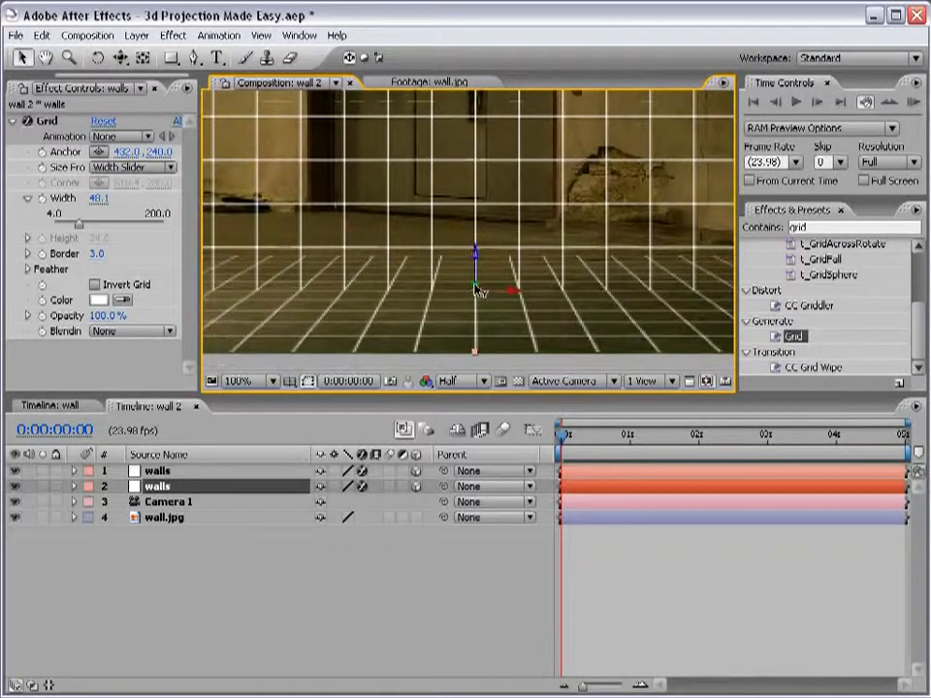
pyautogui.scroll(-1, 476, 291)
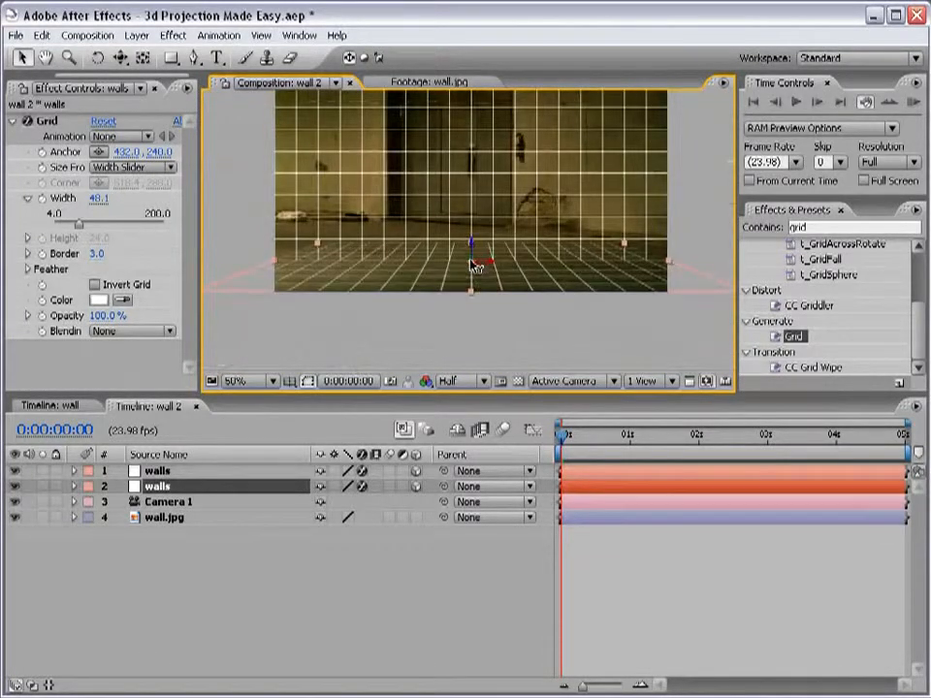
pyautogui.moveTo(475, 266); pyautogui.dragTo(425, 371)
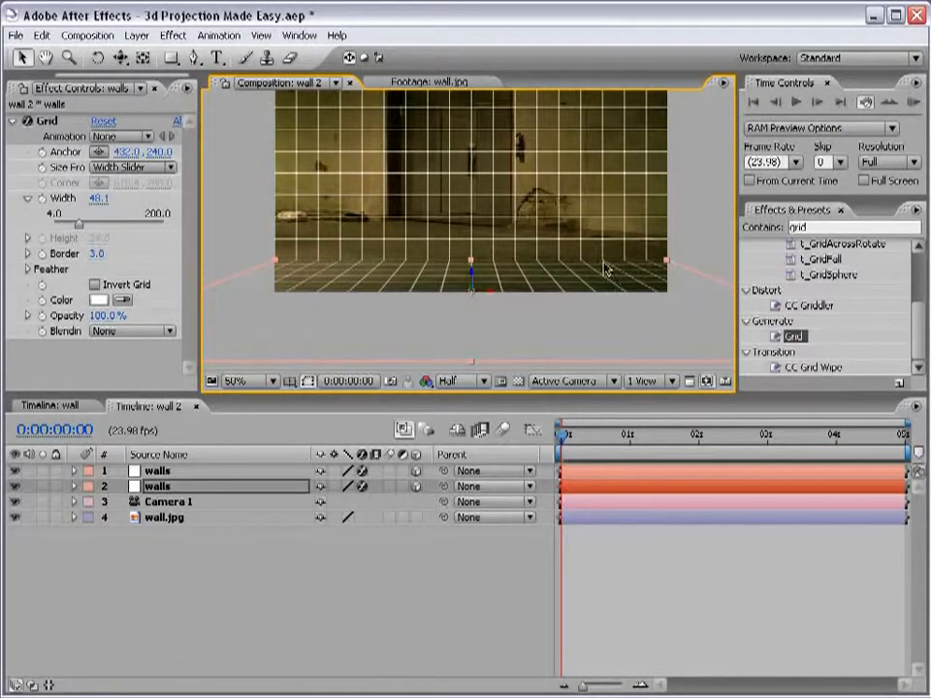
pyautogui.click(571, 442)
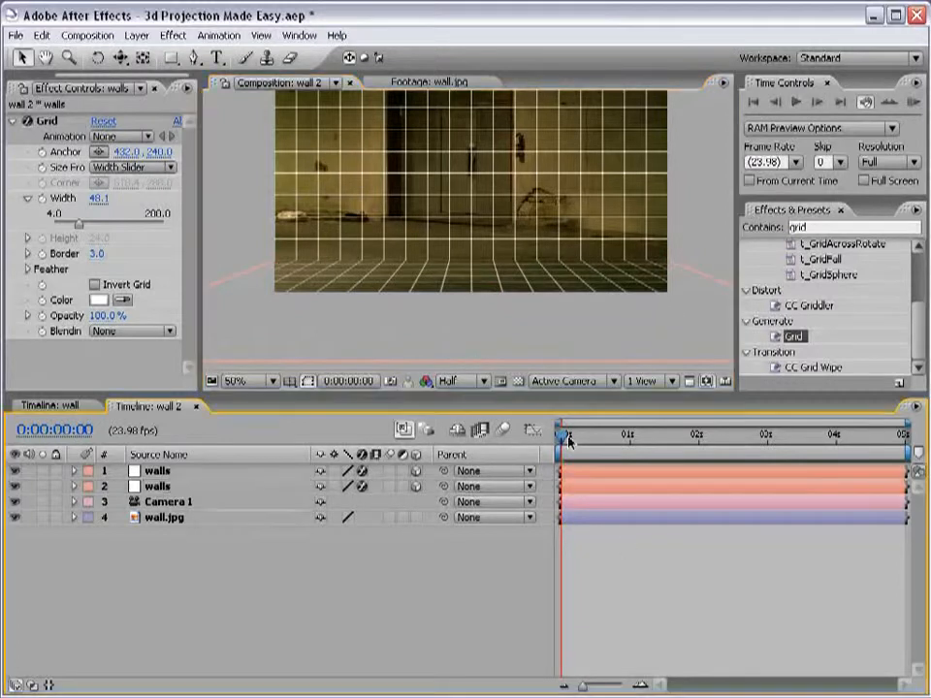
# Step: Add a point light at 100% intensity that casts shadows, with 100% shadow darkness and 0 pixels shadow diffusion
pyautogui.press('space')
pyautogui.moveTo(460, 188); pyautogui.dragTo(500, 206)
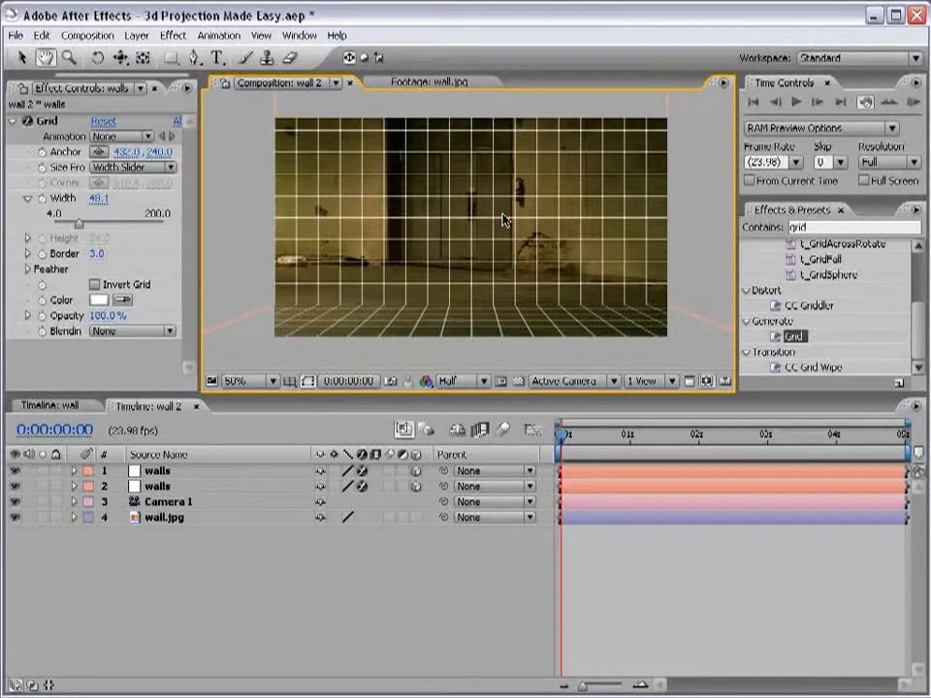
pyautogui.click(136, 36)
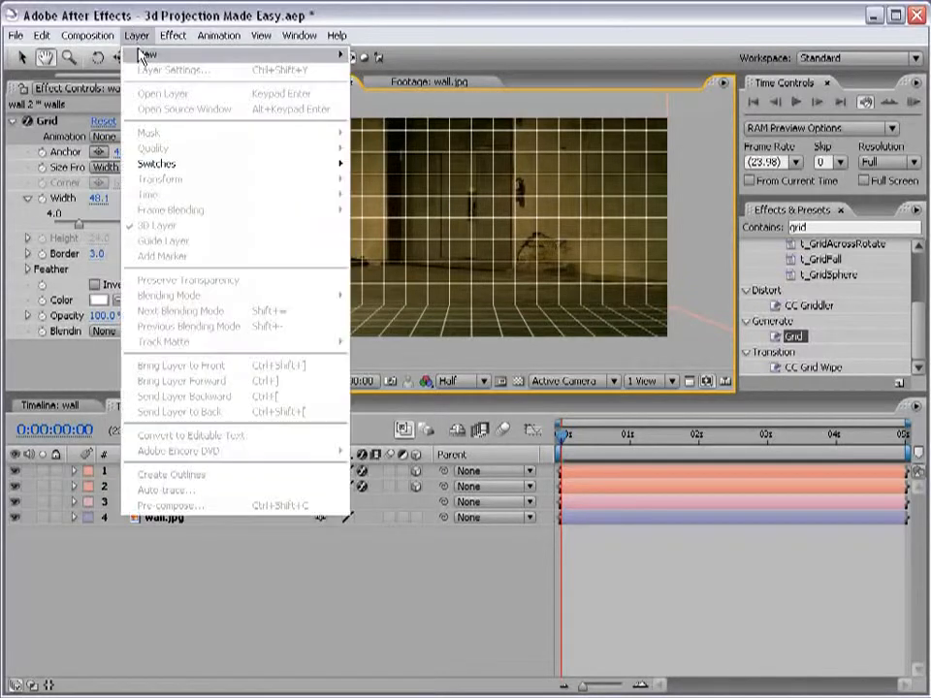
pyautogui.moveTo(165, 54)
pyautogui.click(388, 85)
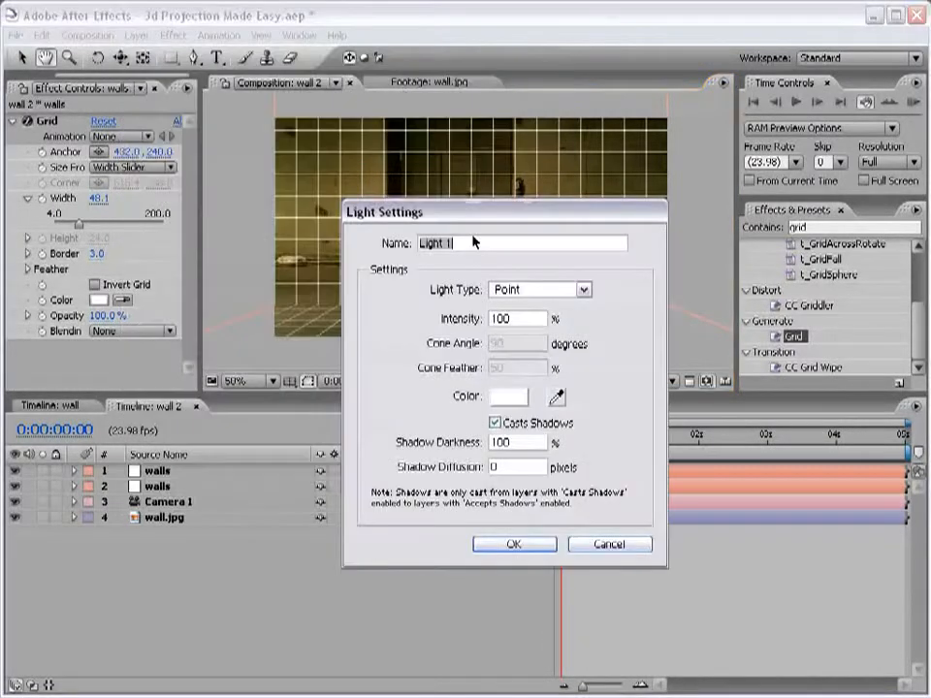
pyautogui.click(417, 260)
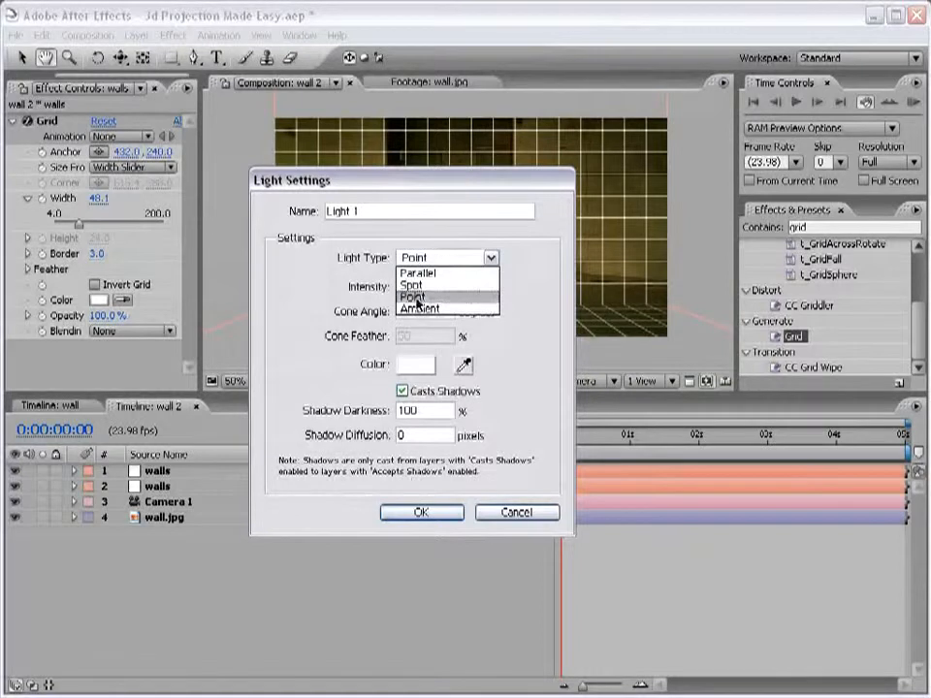
pyautogui.click(415, 260)
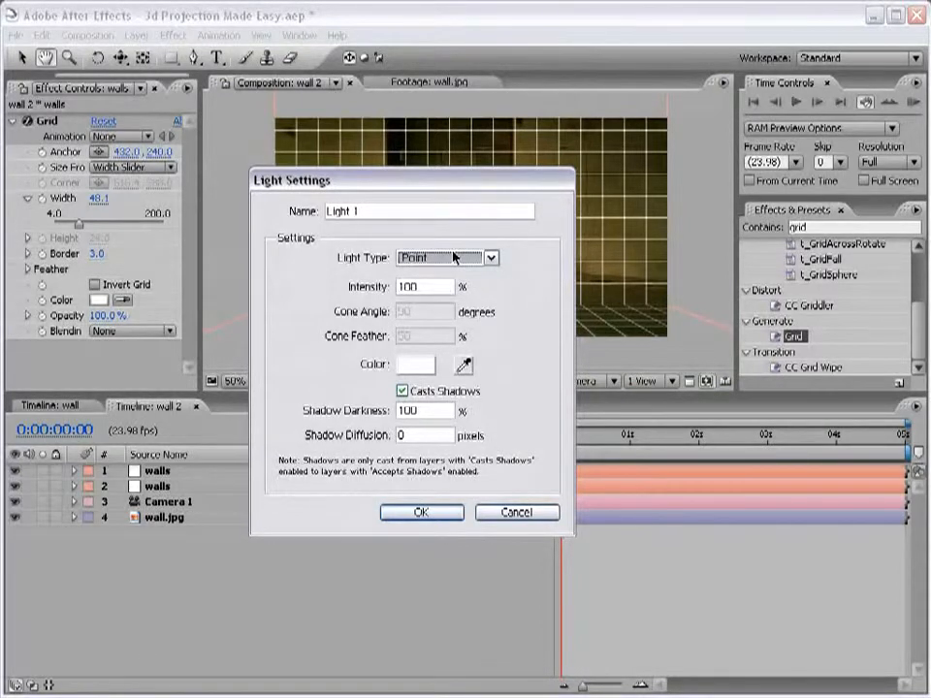
pyautogui.click(418, 259)
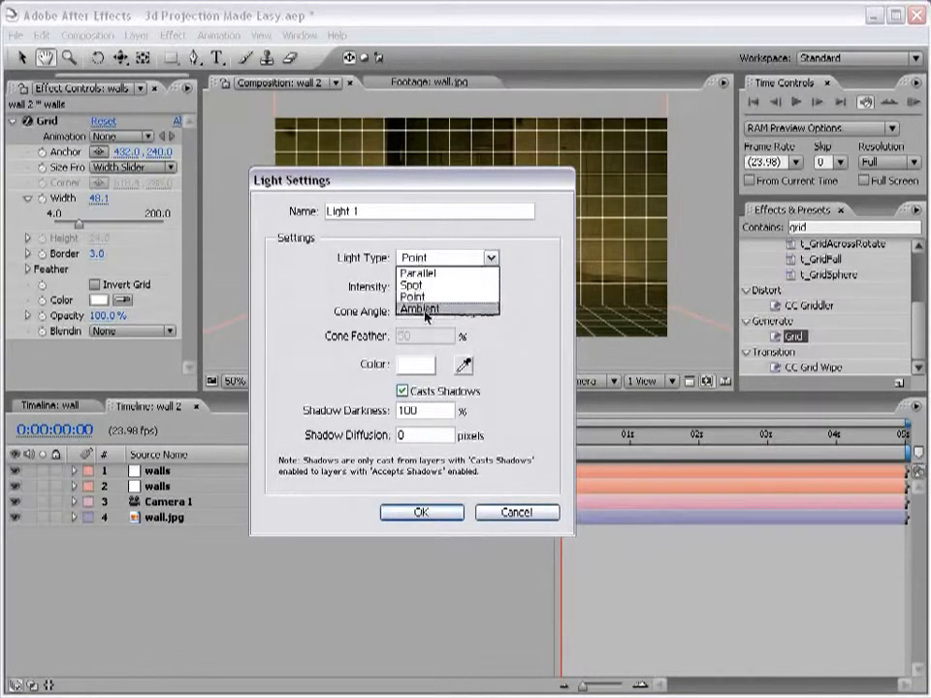
pyautogui.click(423, 183)
pyautogui.moveTo(452, 184); pyautogui.dragTo(441, 181)
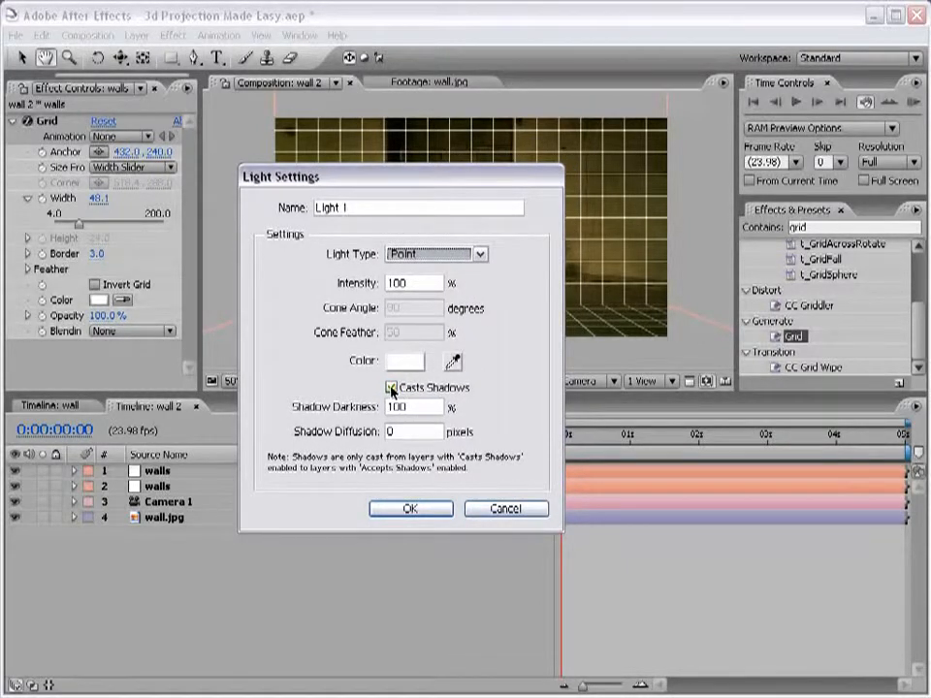
pyautogui.moveTo(417, 408); pyautogui.dragTo(371, 409)
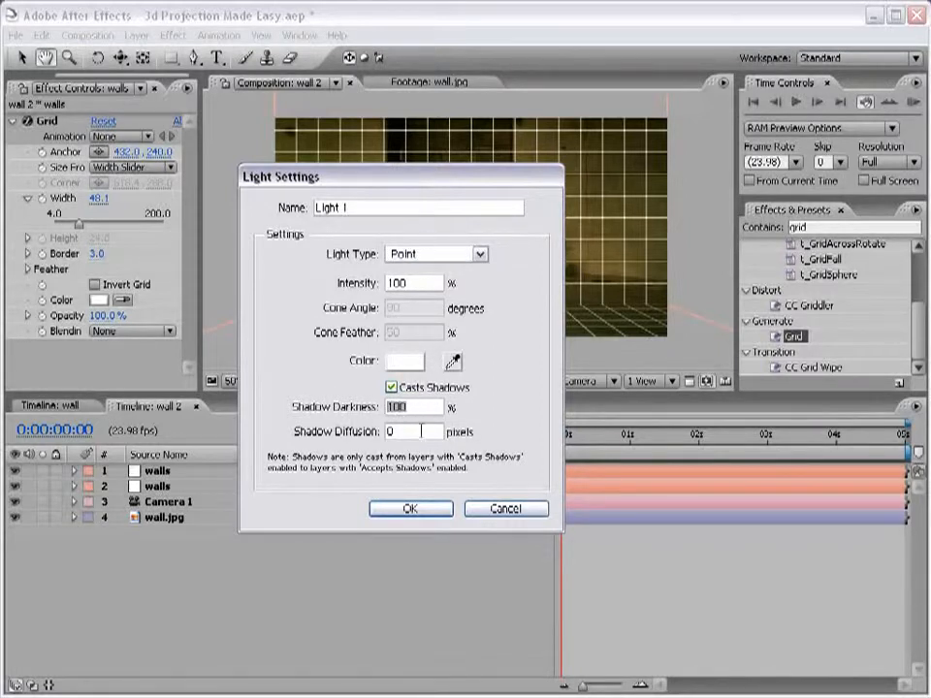
pyautogui.click(410, 509)
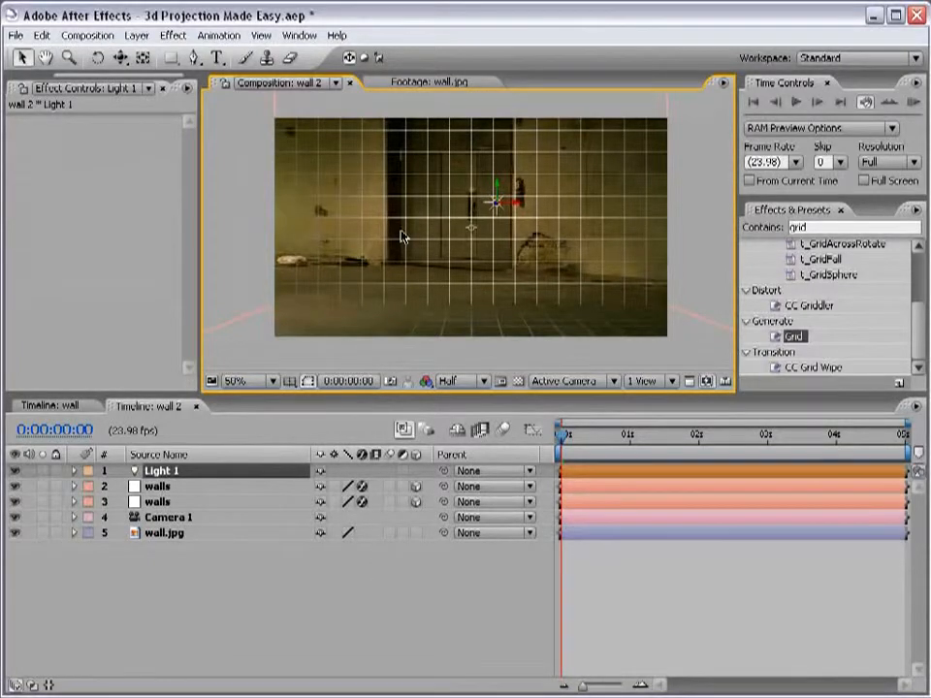
# Step: Orbit the camera around the grids, light and wall.jpg photo, and undo each camera change
pyautogui.press('c')
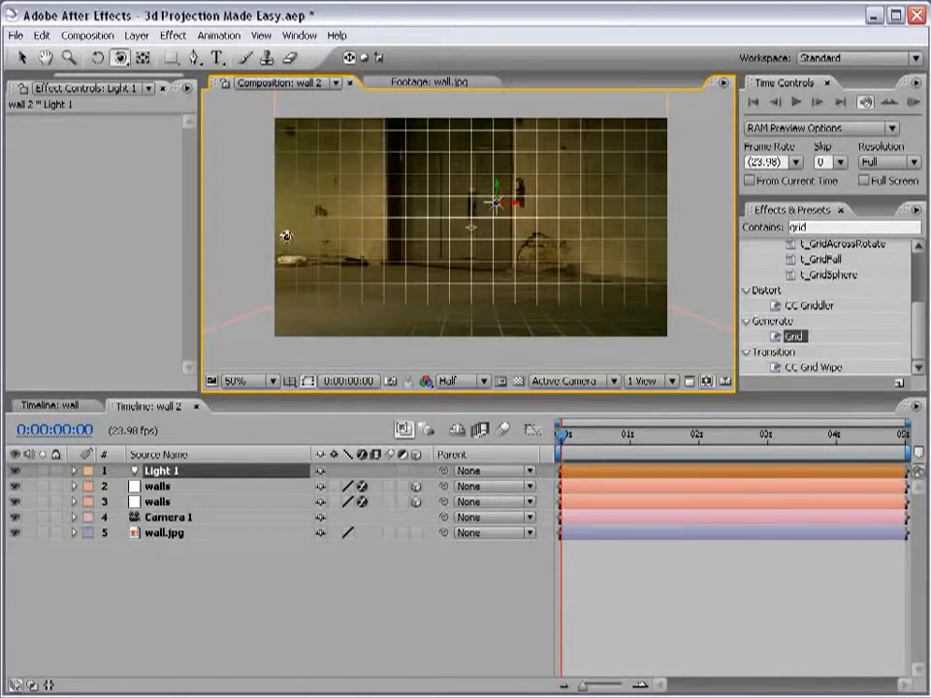
pyautogui.click(170, 566)
pyautogui.click(179, 472)
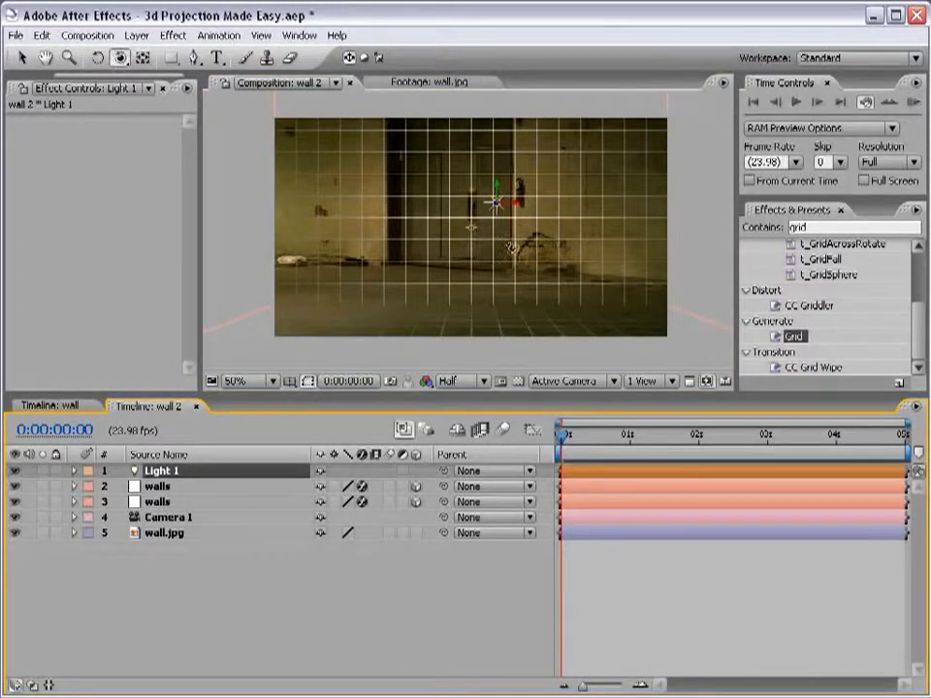
pyautogui.moveTo(511, 249); pyautogui.dragTo(502, 281)
pyautogui.hotkey('ctrl', 'z')
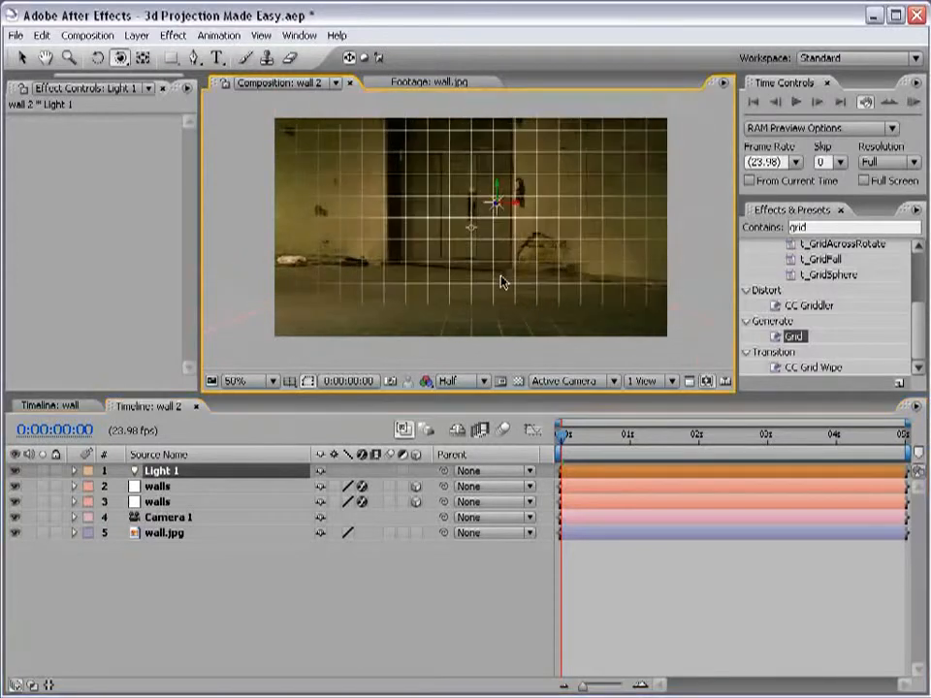
pyautogui.click(376, 528)
pyautogui.press('v')
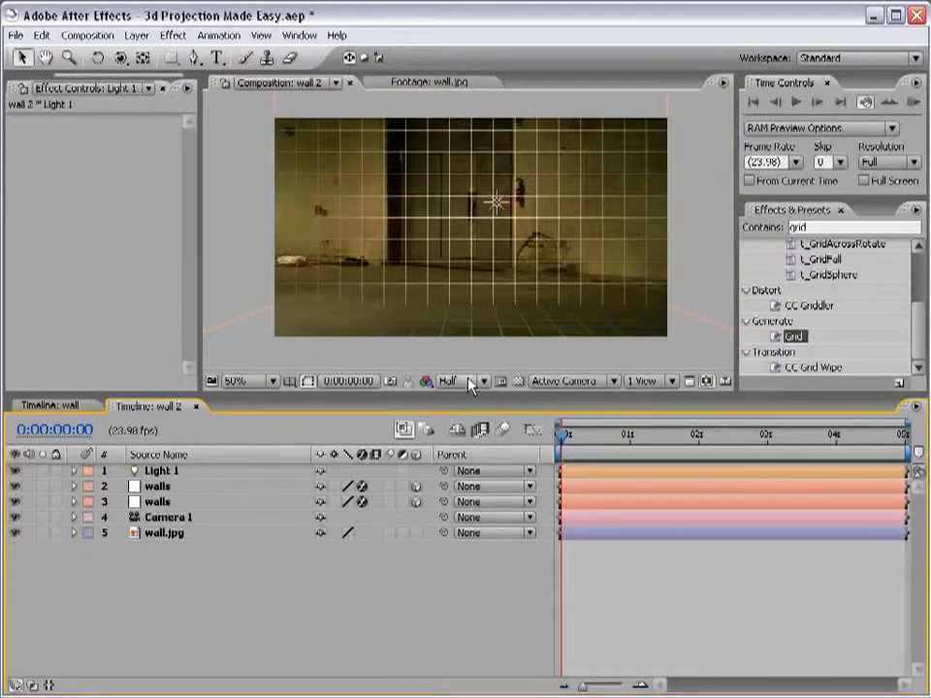
pyautogui.click(194, 533)
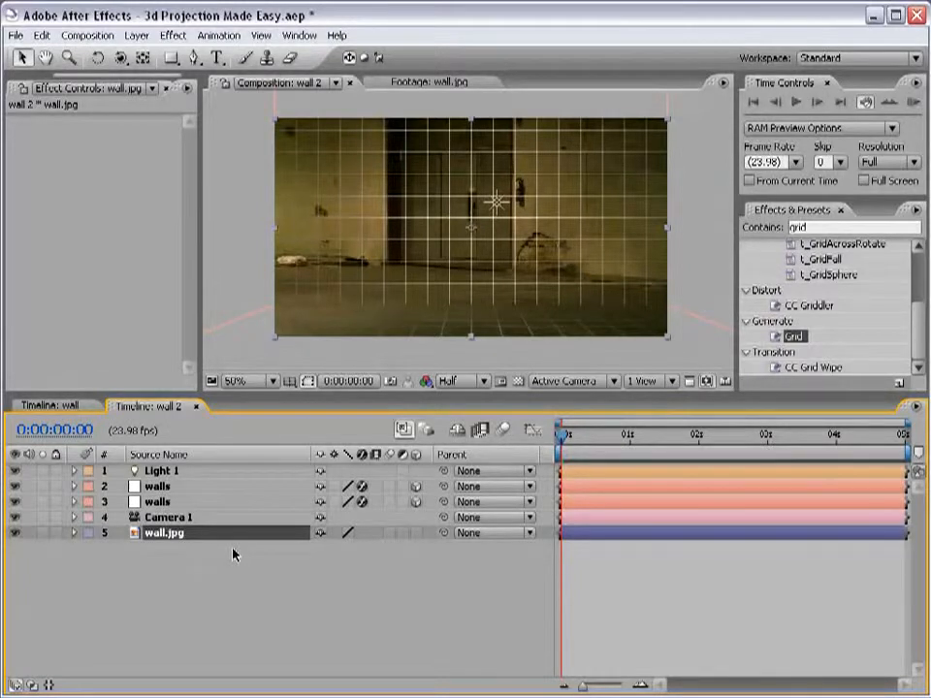
pyautogui.press('c')
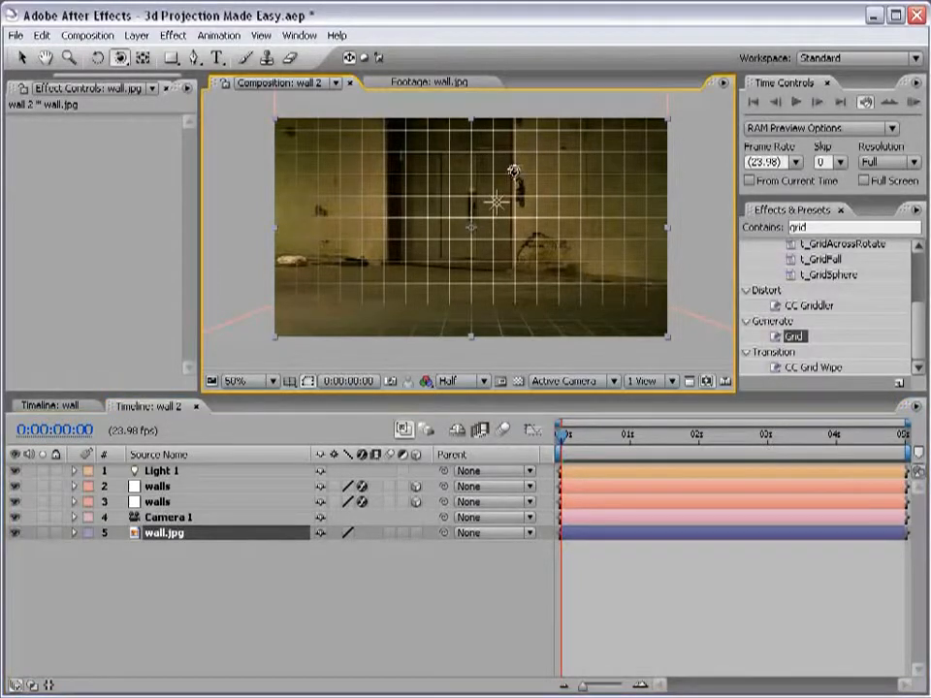
pyautogui.moveTo(513, 172); pyautogui.dragTo(469, 232)
pyautogui.hotkey('ctrl', 'z')
pyautogui.click(183, 578)
# Step: Duplicate the wall.jpg layer and deselect the copies
pyautogui.click(160, 535)
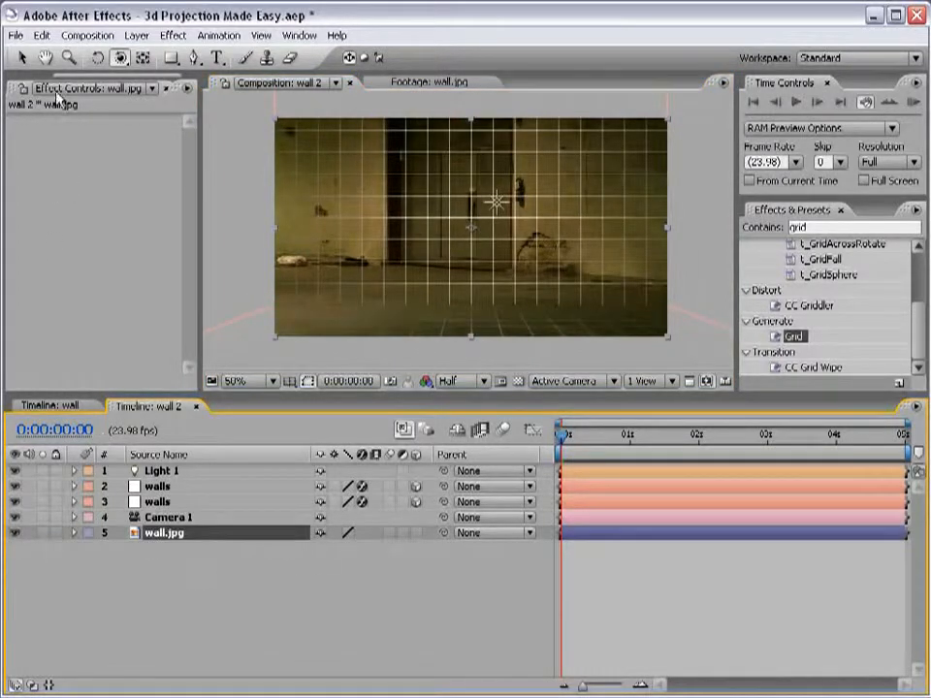
pyautogui.click(43, 37)
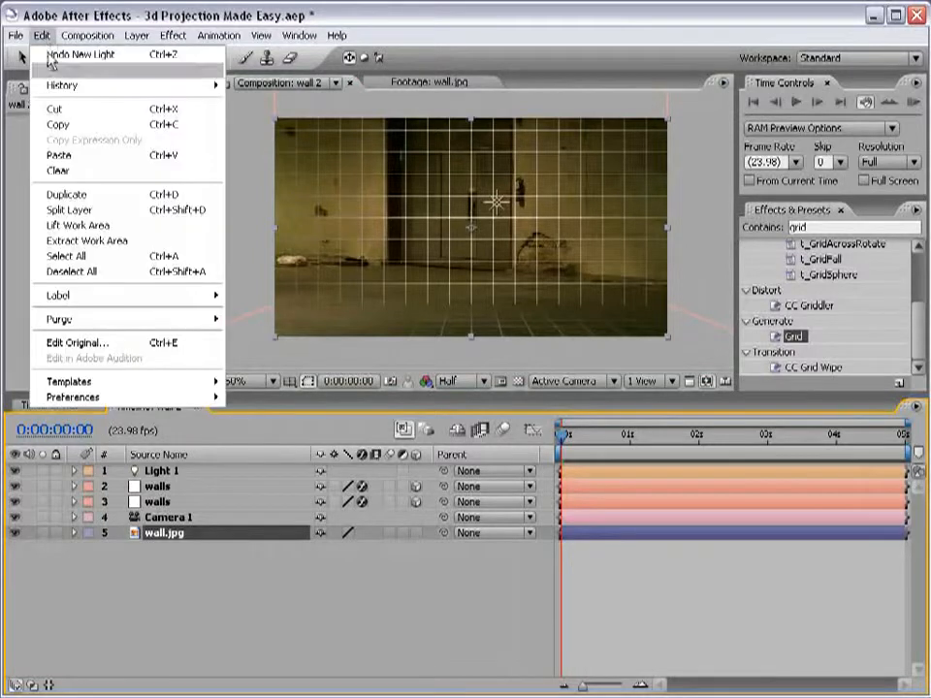
pyautogui.click(101, 193)
pyautogui.click(69, 582)
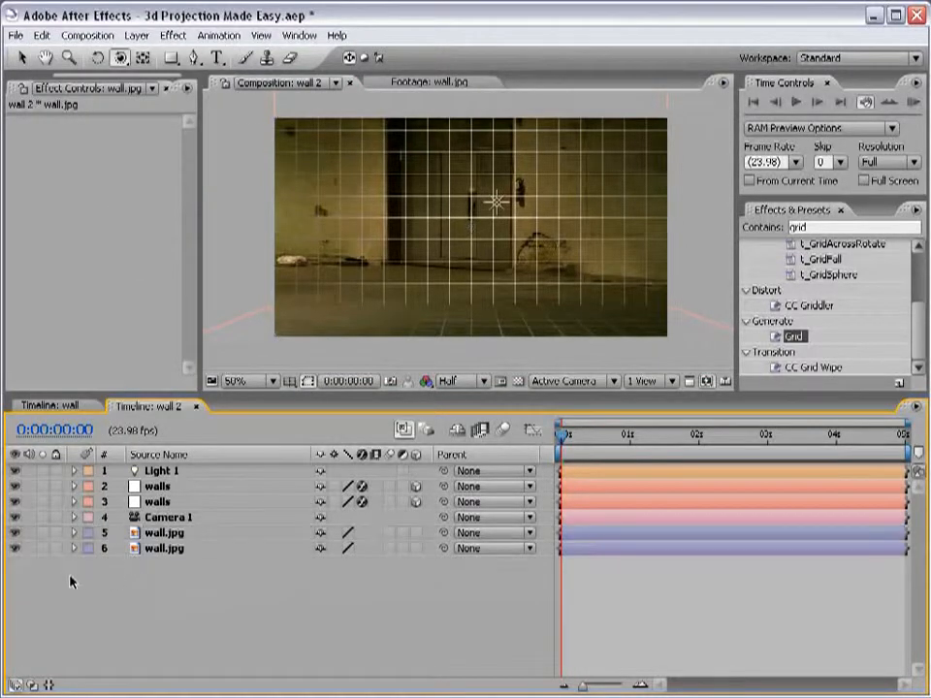
# Step: Rename the lower wall.jpg copy Reference and the upper copy Projected
pyautogui.click(147, 551)
pyautogui.press('Return')
pyautogui.write('Refer')
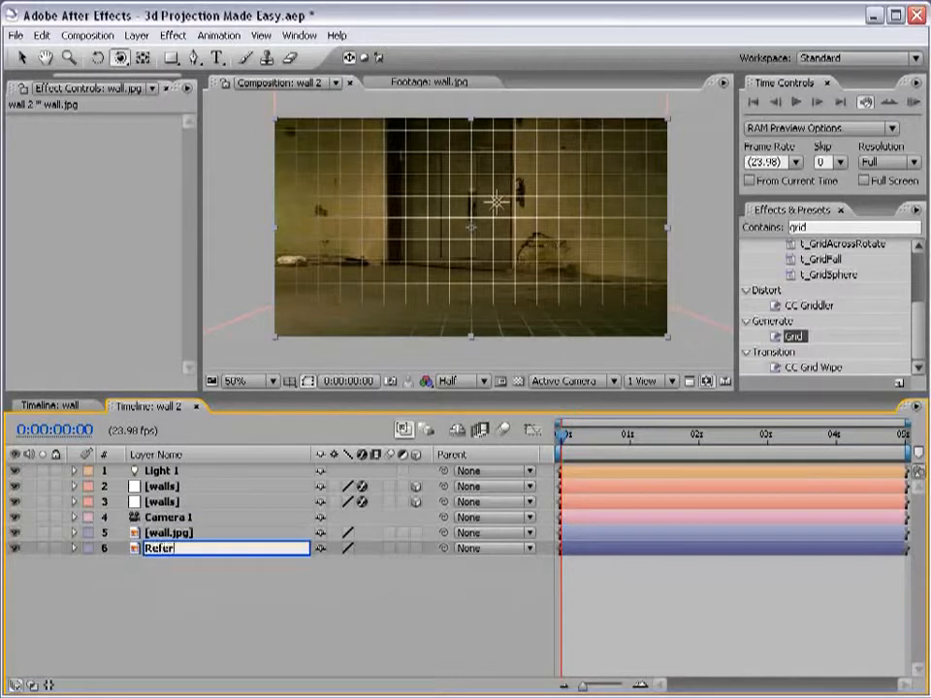
pyautogui.write('ence')
pyautogui.press('Return')
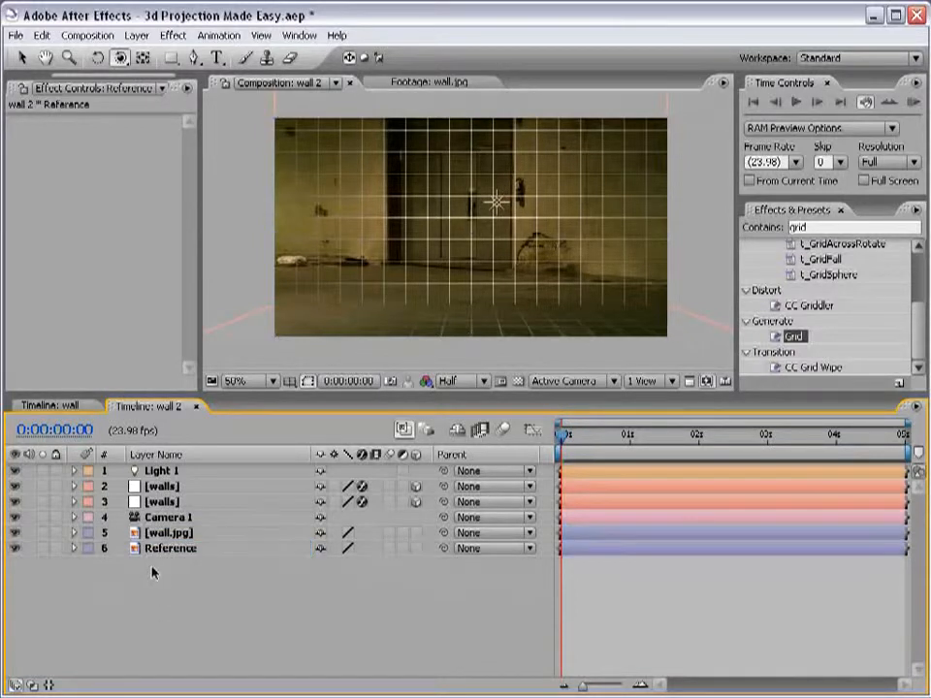
pyautogui.click(173, 536)
pyautogui.press('Return')
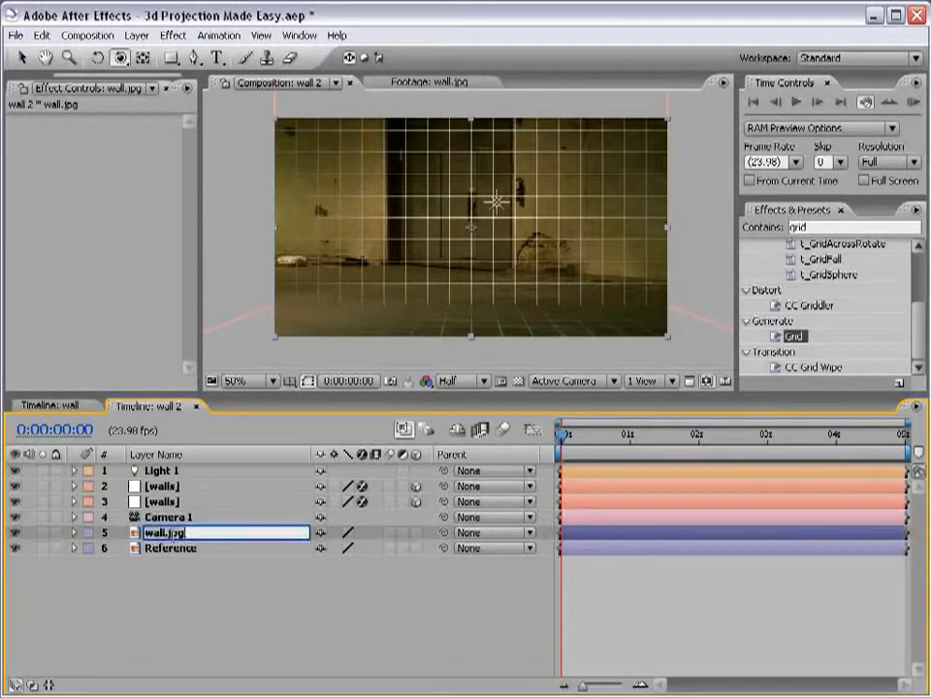
pyautogui.write('Projected')
pyautogui.press('Return')
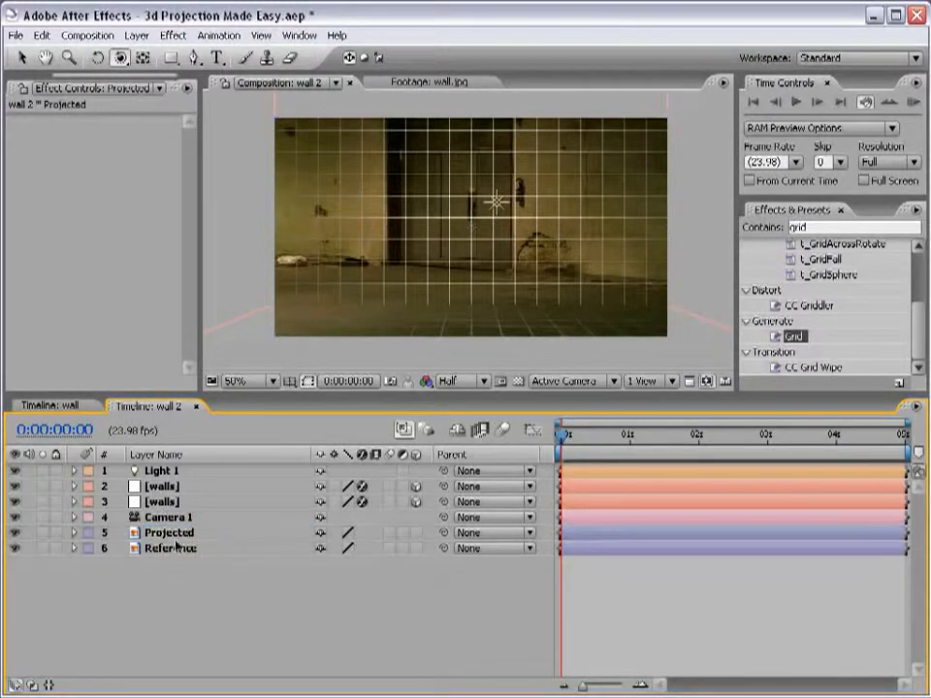
# Step: Make the Projected layer 3D and scale it down to 38%
pyautogui.click(173, 535)
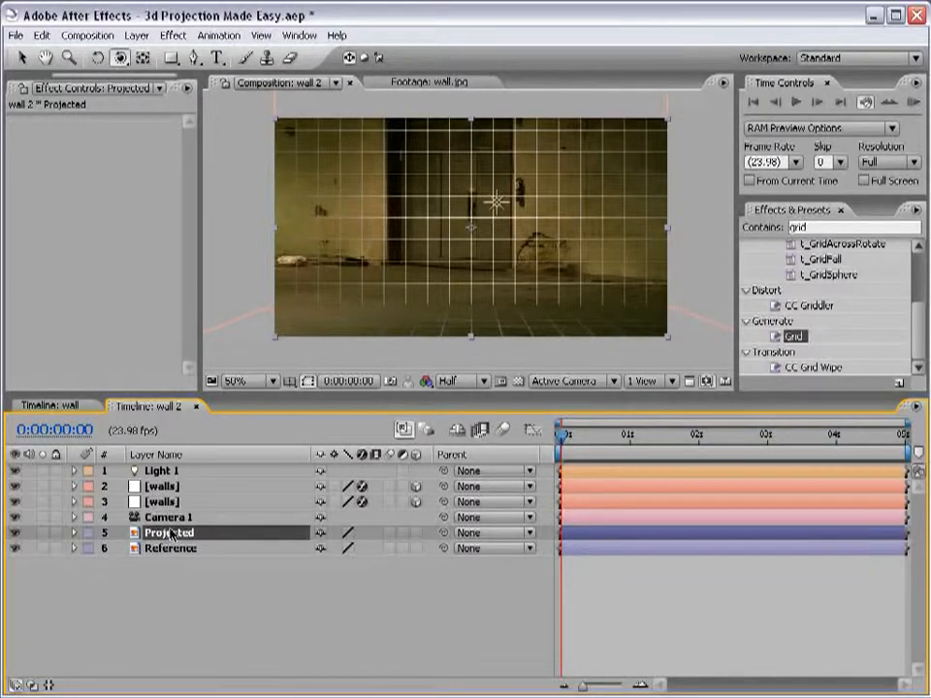
pyautogui.click(416, 535)
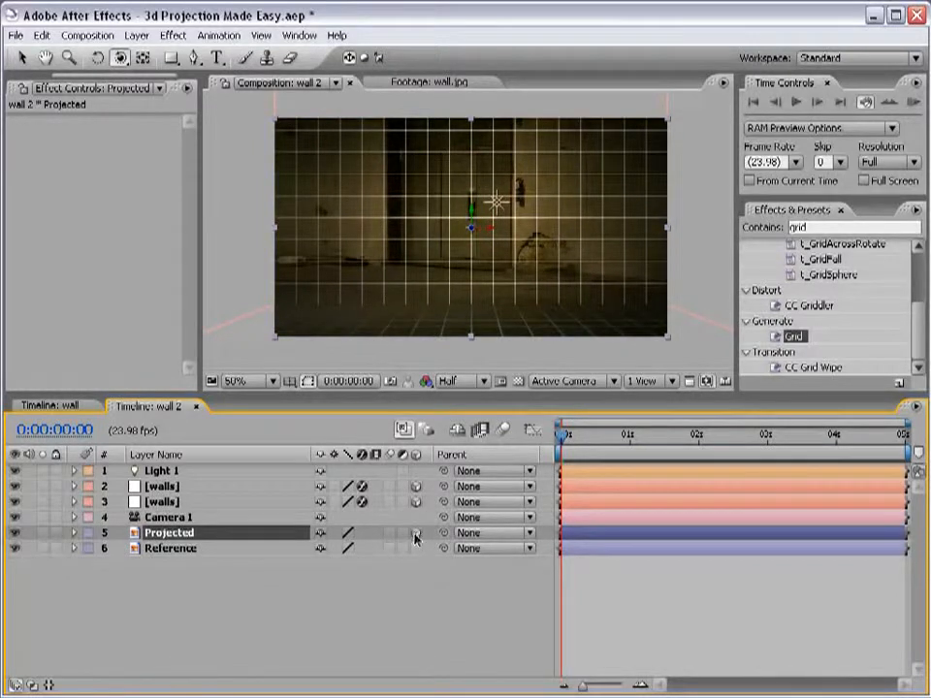
pyautogui.press('s')
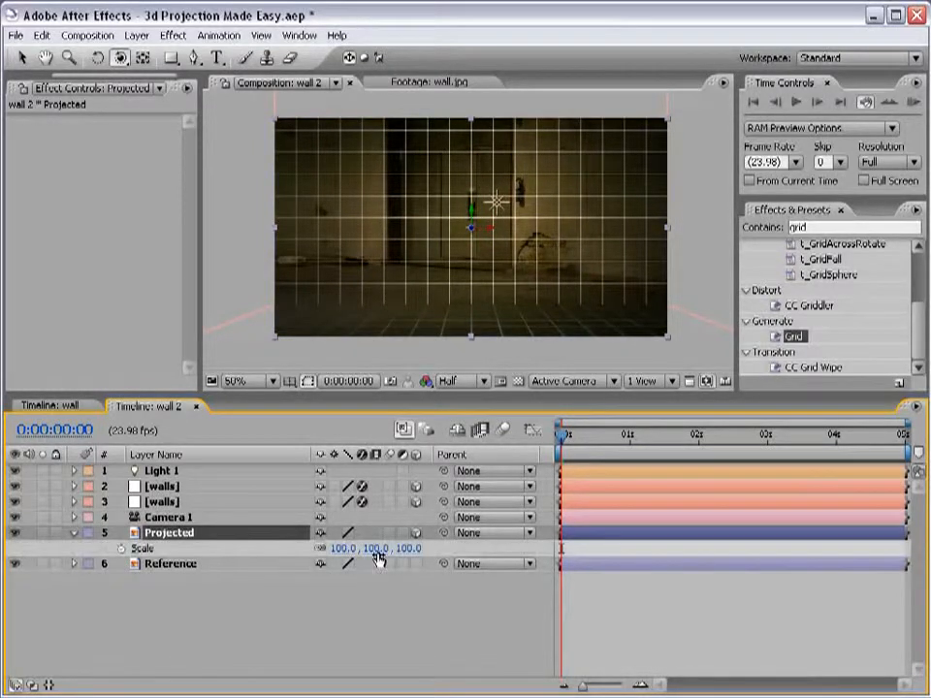
pyautogui.moveTo(378, 549); pyautogui.dragTo(316, 549)
# Step: Reveal the Position properties of Camera 1, Projected and Light 1, and enlarge the timeline area slightly
pyautogui.click(157, 517)
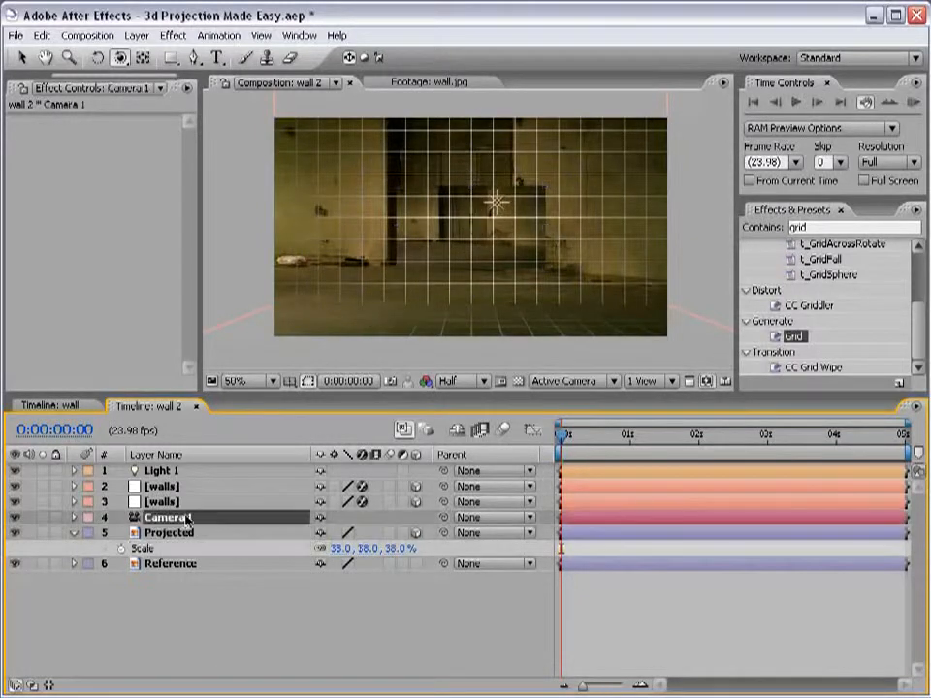
pyautogui.click(74, 517)
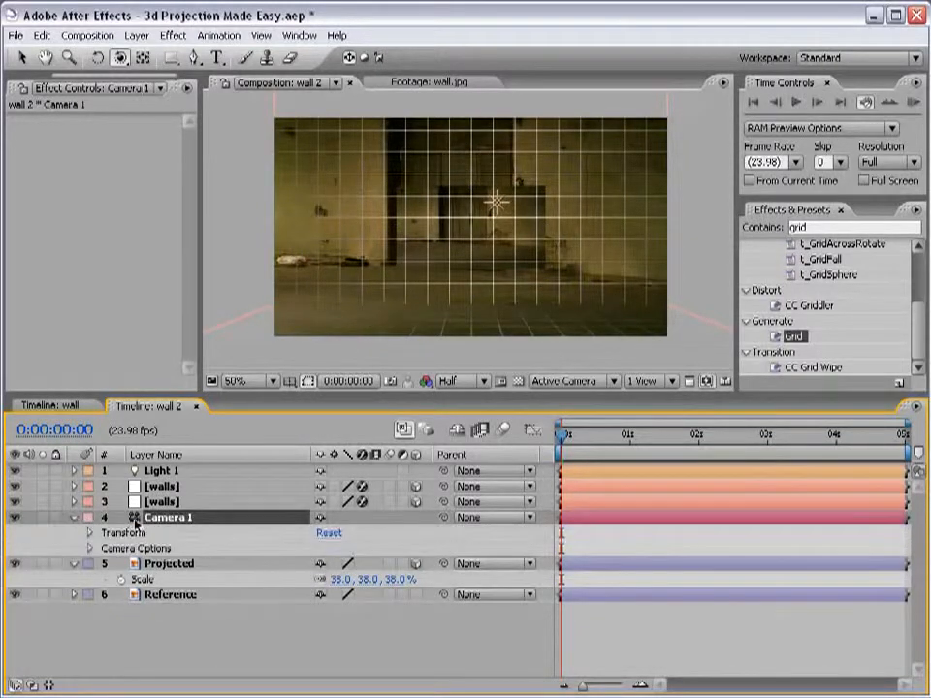
pyautogui.press('p')
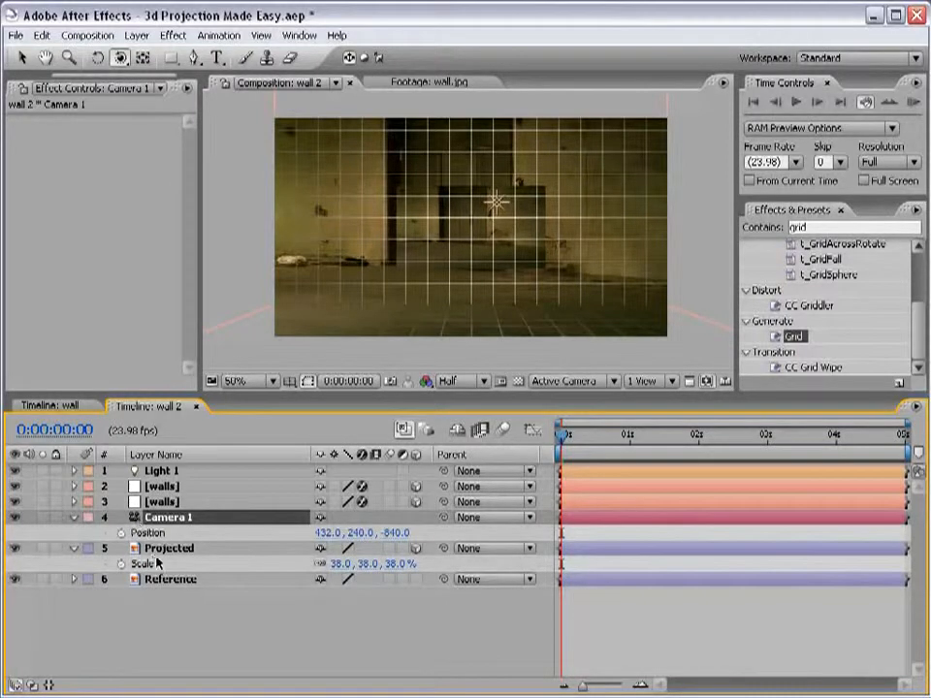
pyautogui.click(169, 550)
pyautogui.press('p')
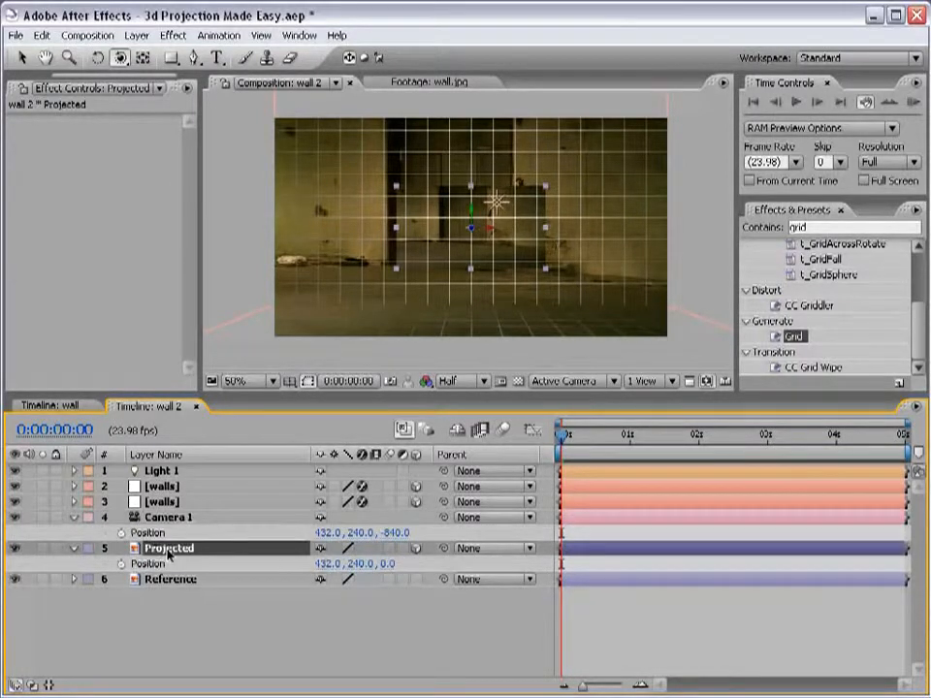
pyautogui.click(161, 472)
pyautogui.press('p')
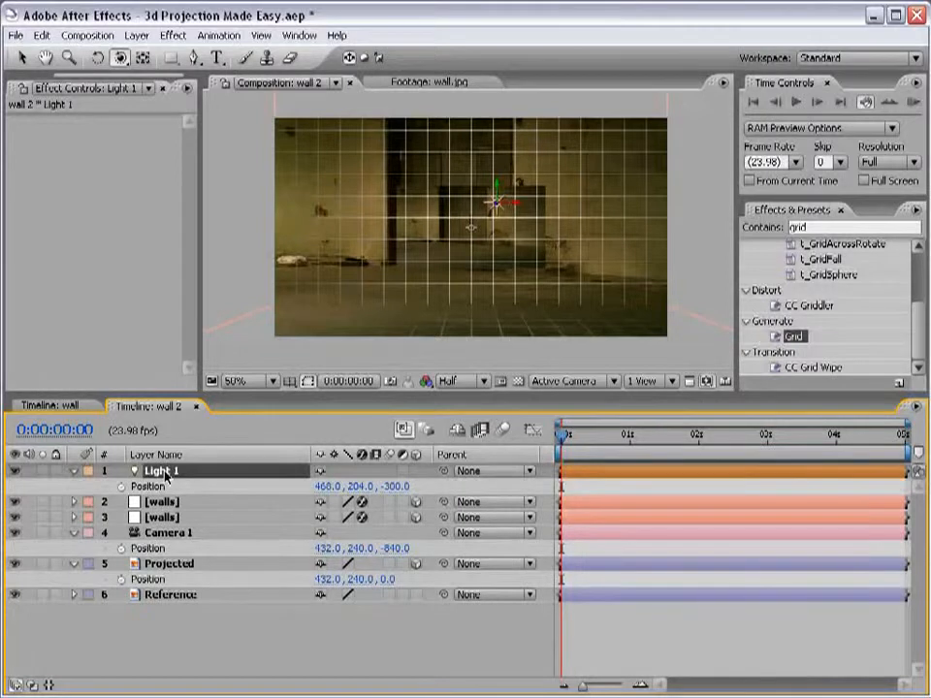
pyautogui.moveTo(185, 391); pyautogui.dragTo(182, 375)
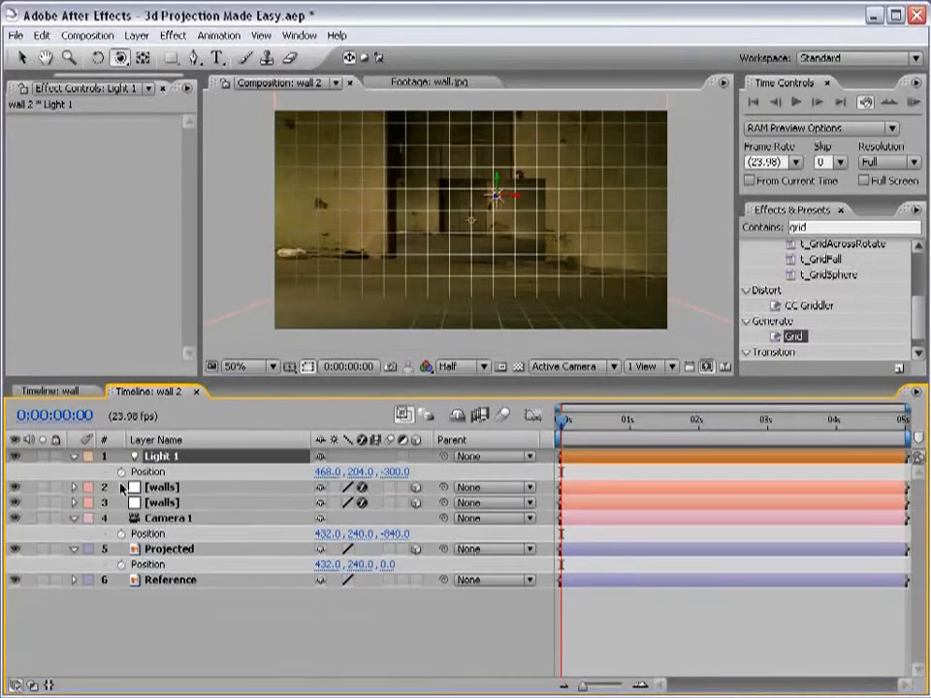
# Step: Copy Camera 1's position and paste it onto Light 1's position so both share the same point
pyautogui.click(151, 533)
pyautogui.click(42, 35)
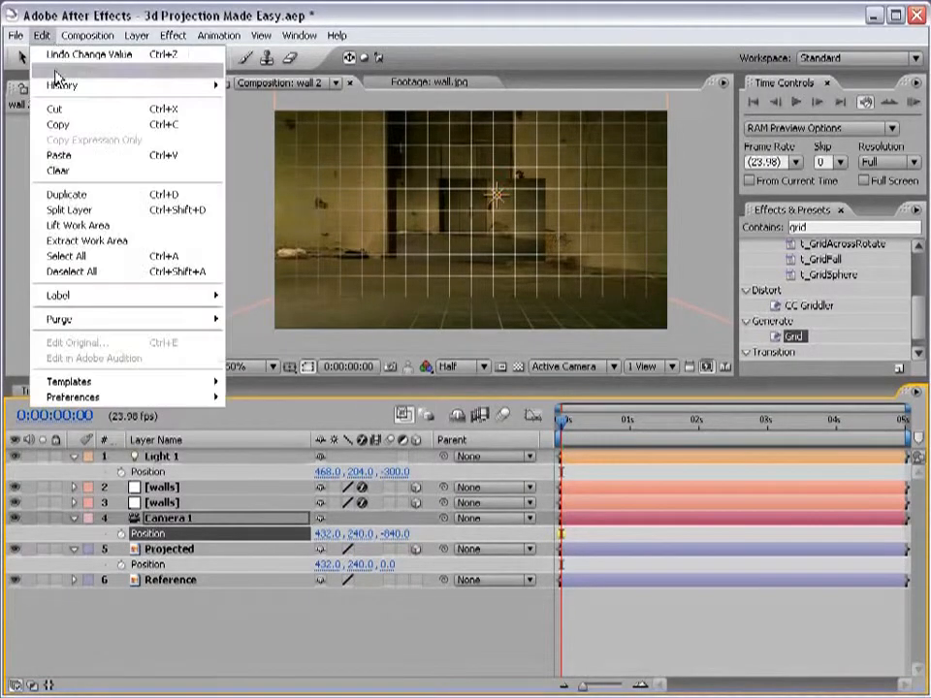
pyautogui.click(58, 124)
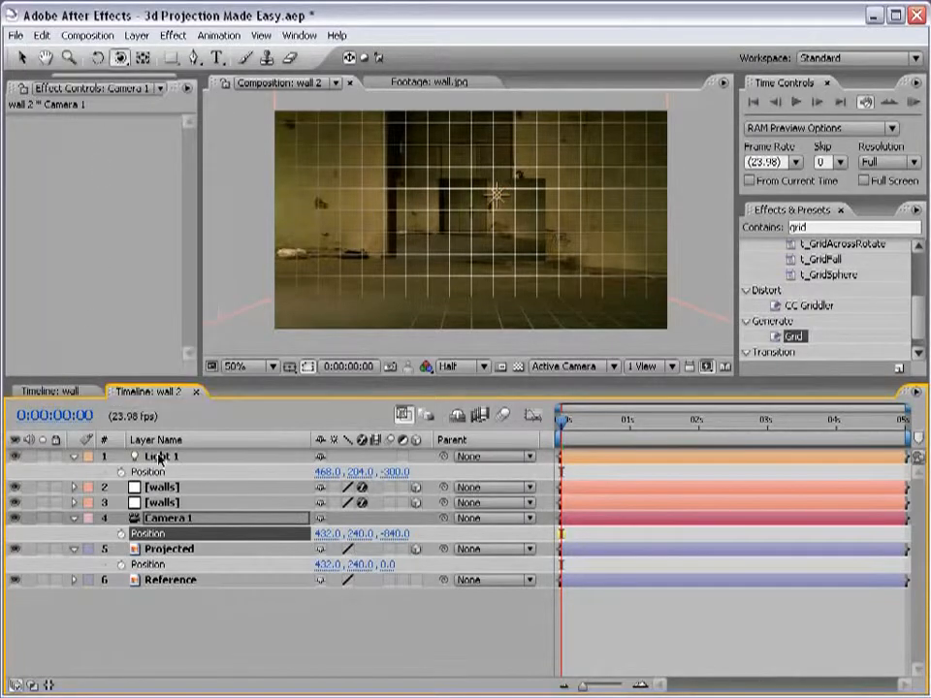
pyautogui.click(147, 471)
pyautogui.click(42, 35)
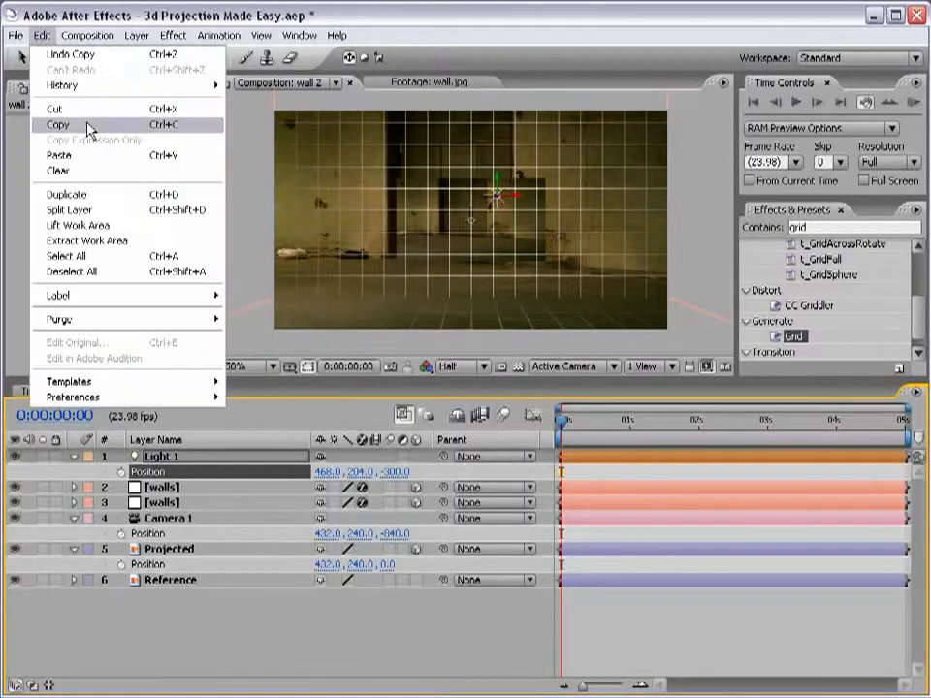
pyautogui.click(113, 157)
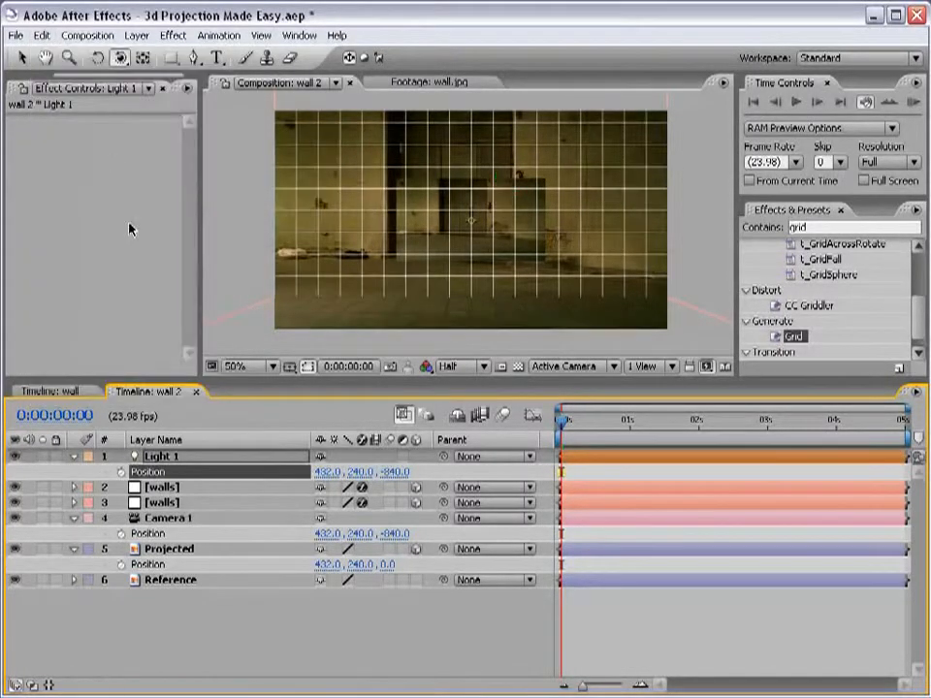
# Step: Paste Camera 1's copied position onto the Projected layer's position, setting it to 432.0, 240.0, -840.0
pyautogui.click(160, 550)
pyautogui.click(143, 566)
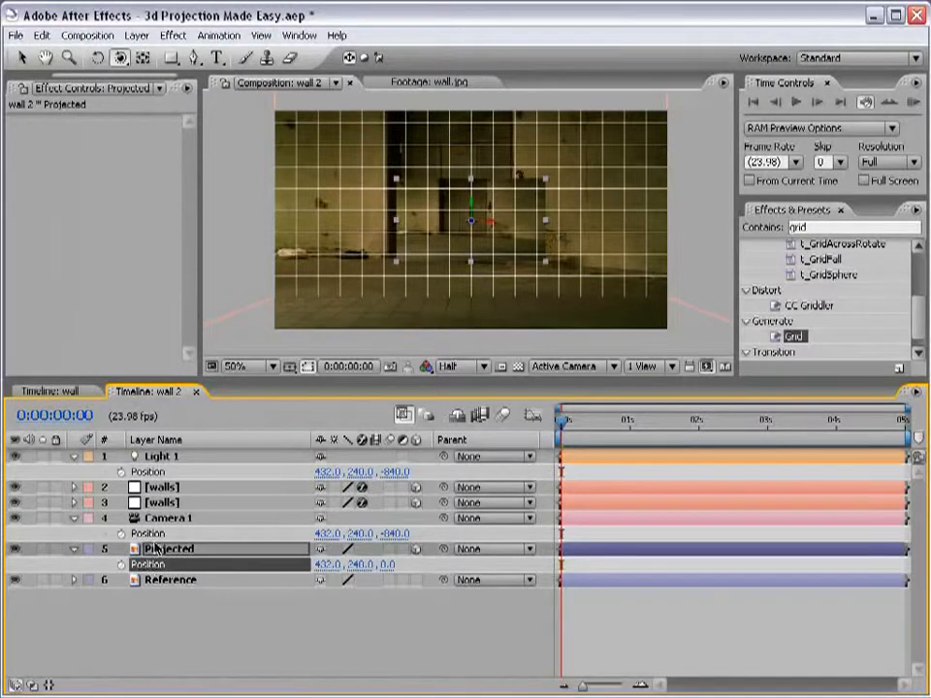
pyautogui.click(42, 35)
pyautogui.click(58, 155)
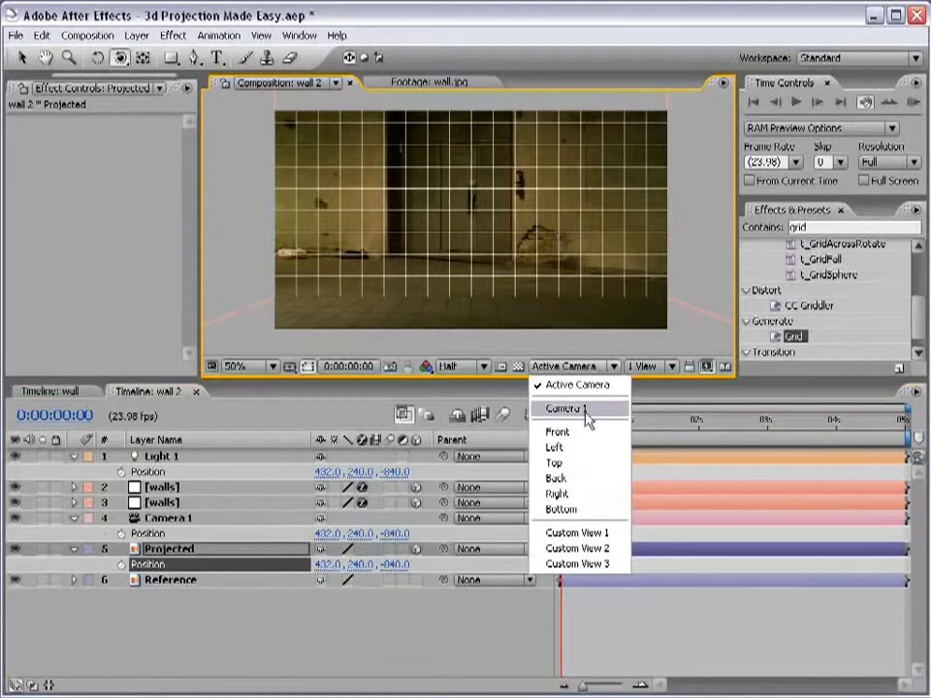
# Step: In the Top view, change the Projected layer's label color to red
pyautogui.click(555, 463)
pyautogui.scroll(-4, 506, 291)
pyautogui.scroll(8, 469, 198)
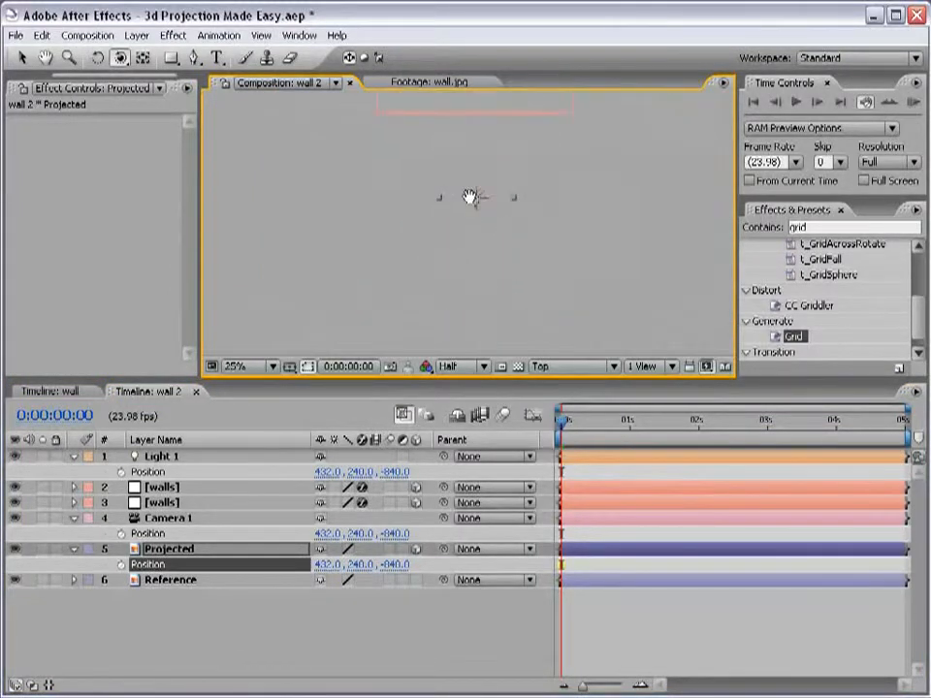
pyautogui.moveTo(503, 194); pyautogui.dragTo(472, 241)
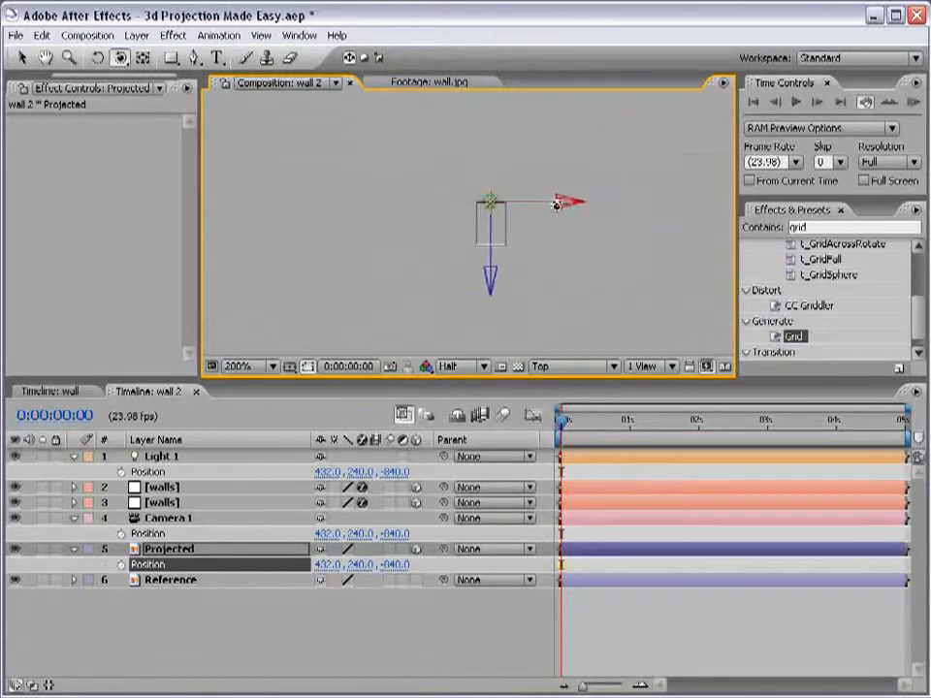
pyautogui.press('v')
pyautogui.click(228, 616)
pyautogui.click(180, 552)
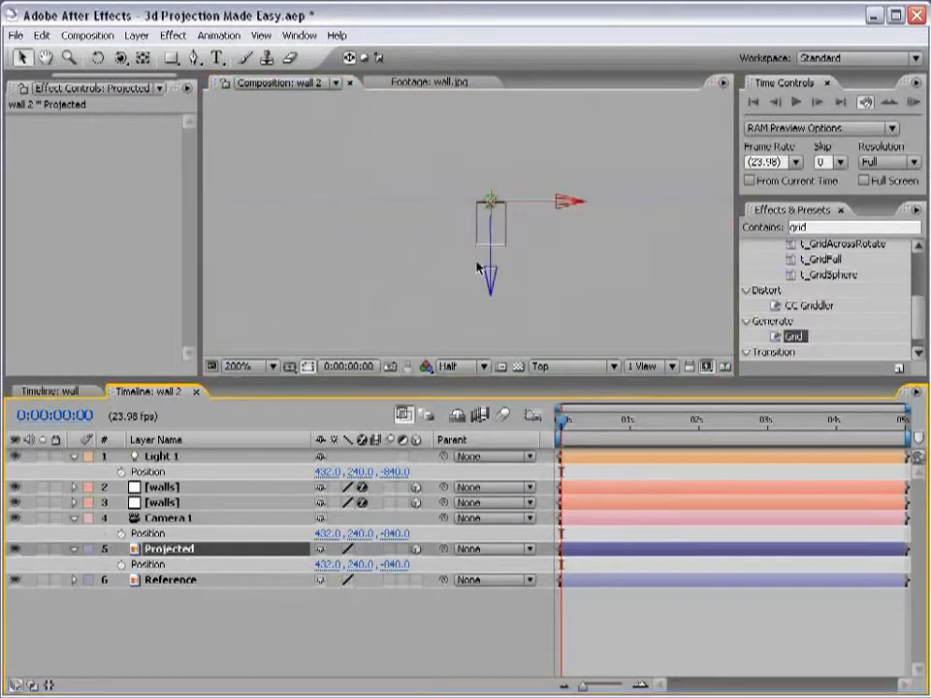
pyautogui.press(',')
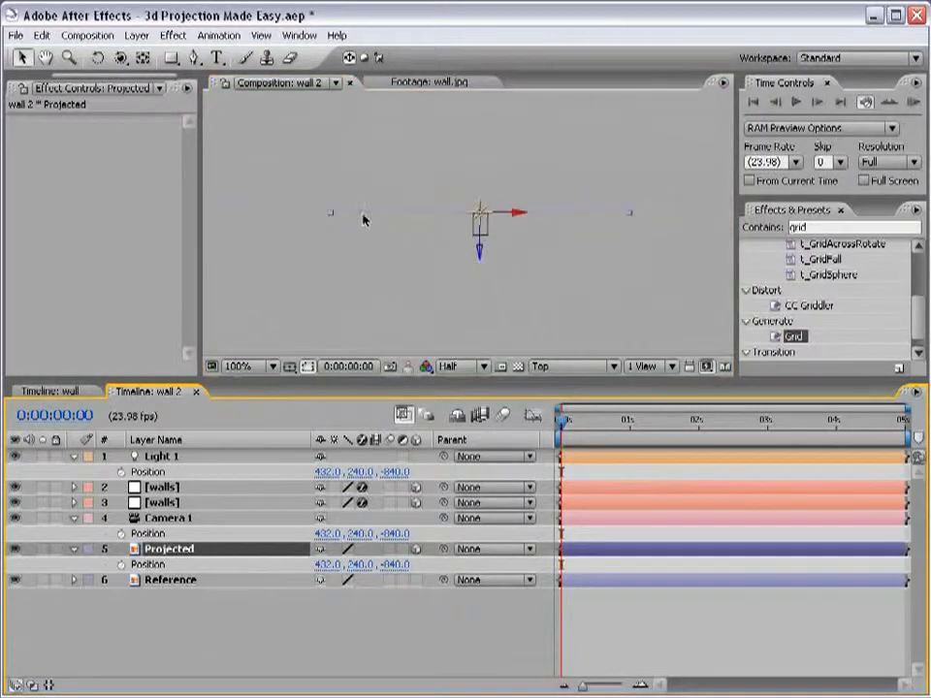
pyautogui.click(90, 552)
pyautogui.click(111, 615)
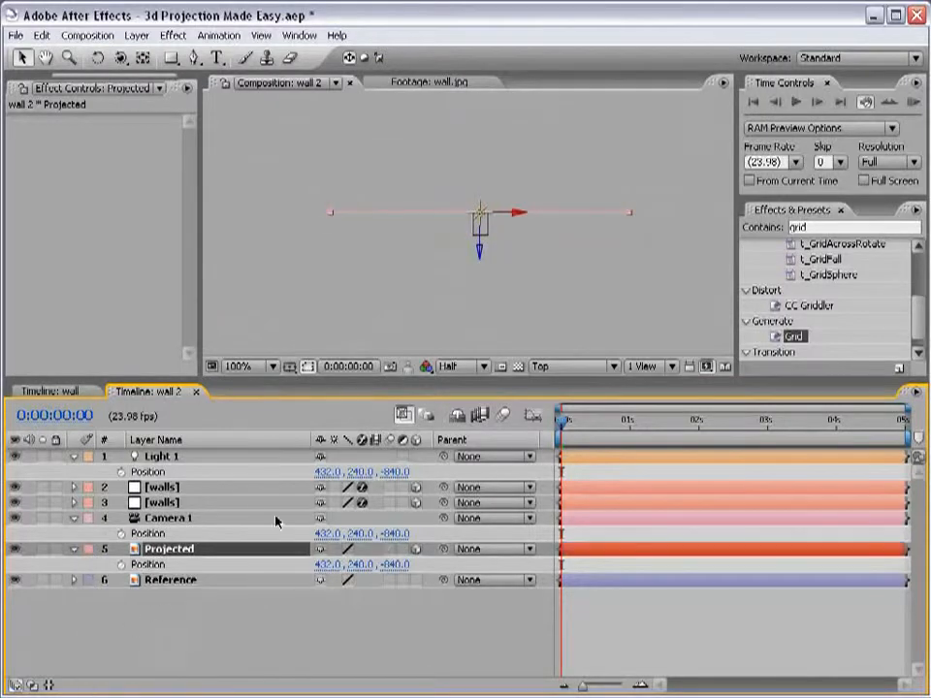
# Step: Compare the locations of Camera 1 and Light 1 with the Projected layer from above, and return to the Active Camera view
pyautogui.click(158, 521)
pyautogui.press('h')
pyautogui.moveTo(493, 162); pyautogui.dragTo(482, 258)
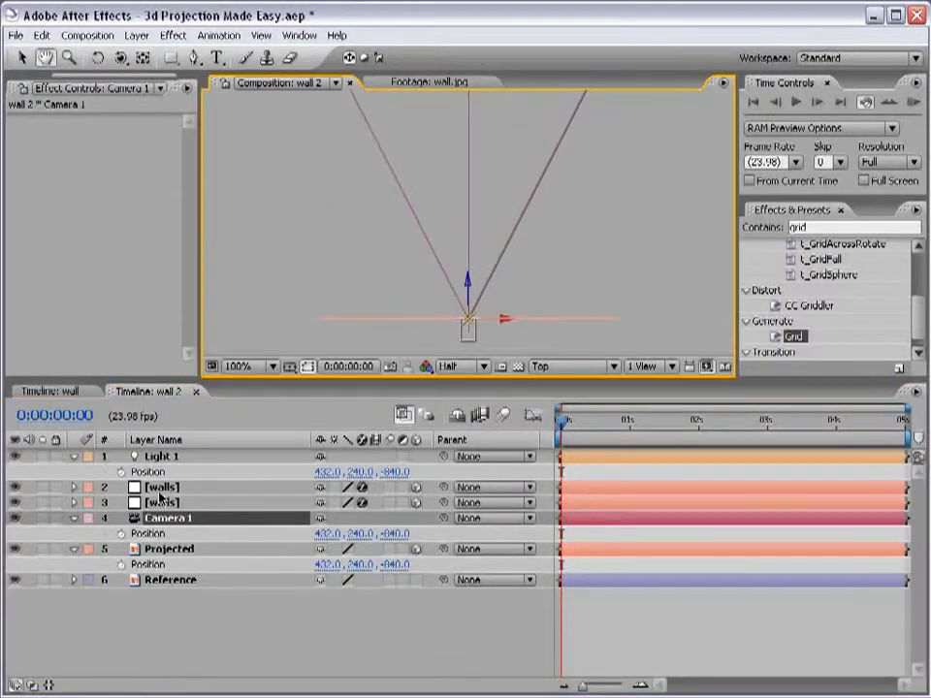
pyautogui.click(163, 458)
pyautogui.moveTo(553, 287); pyautogui.dragTo(563, 218)
pyautogui.press('.')
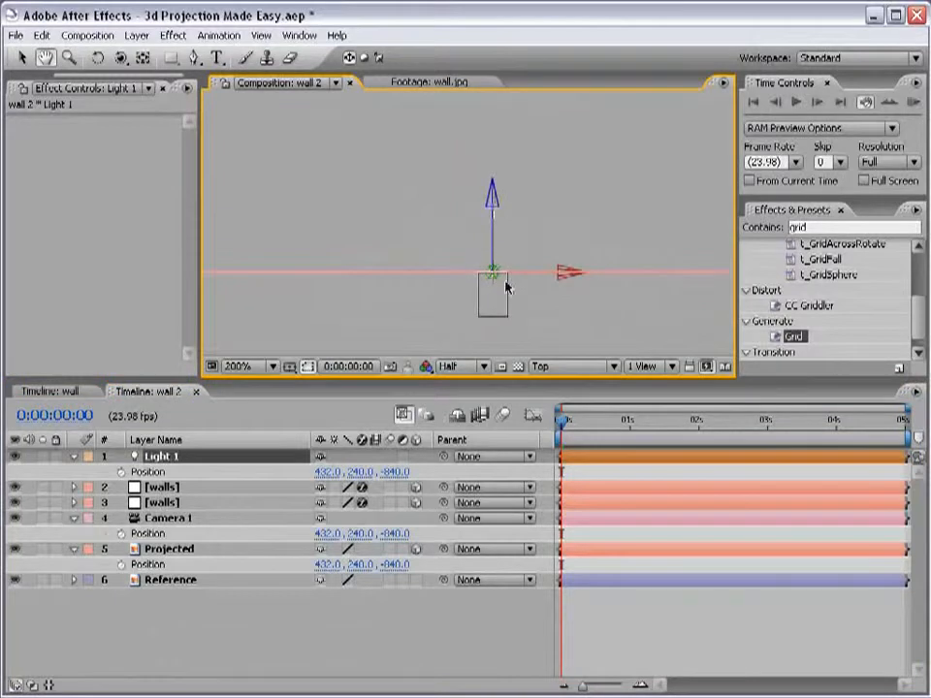
pyautogui.press(',')
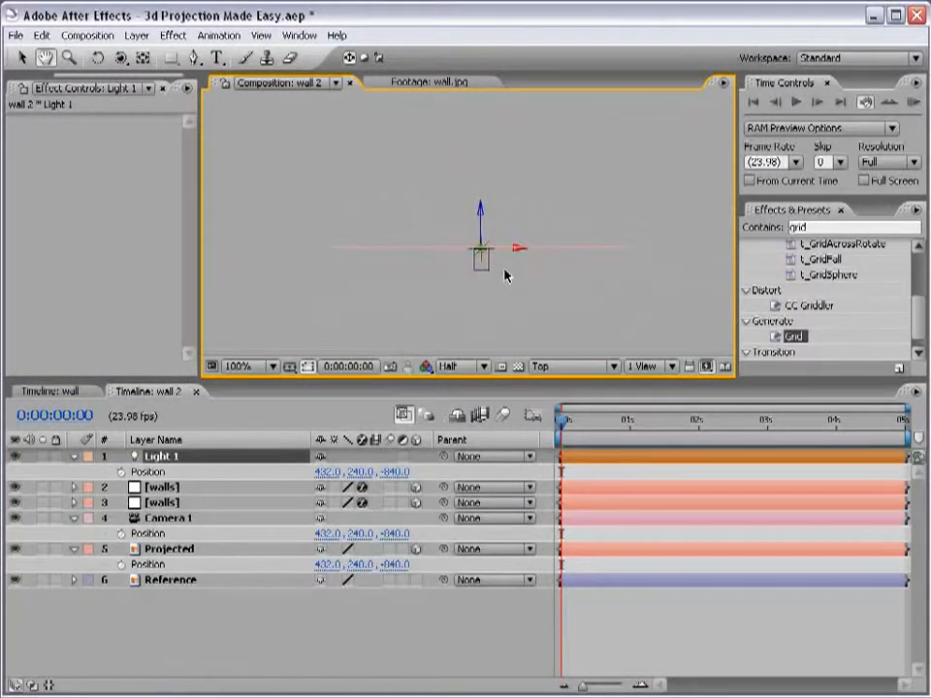
pyautogui.click(580, 369)
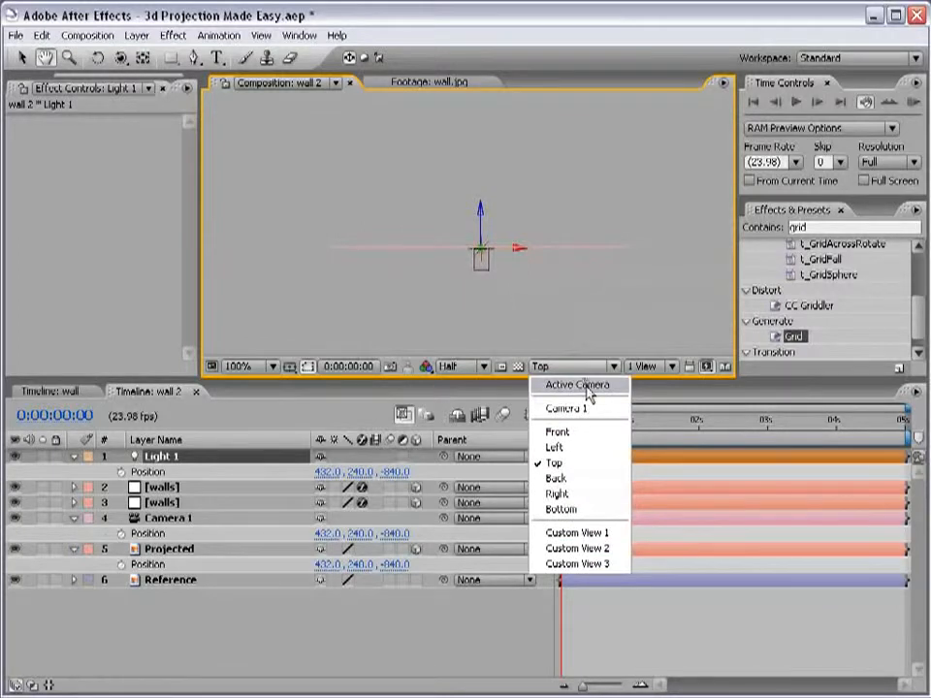
pyautogui.click(587, 386)
pyautogui.scroll(-6, 483, 267)
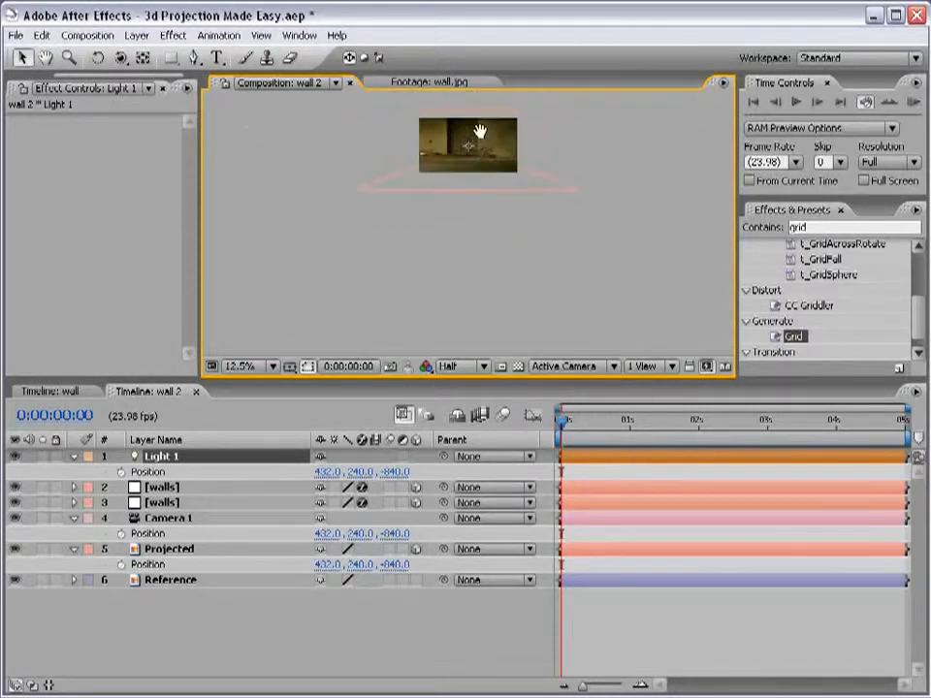
pyautogui.scroll(4, 482, 231)
pyautogui.moveTo(460, 261); pyautogui.dragTo(474, 214)
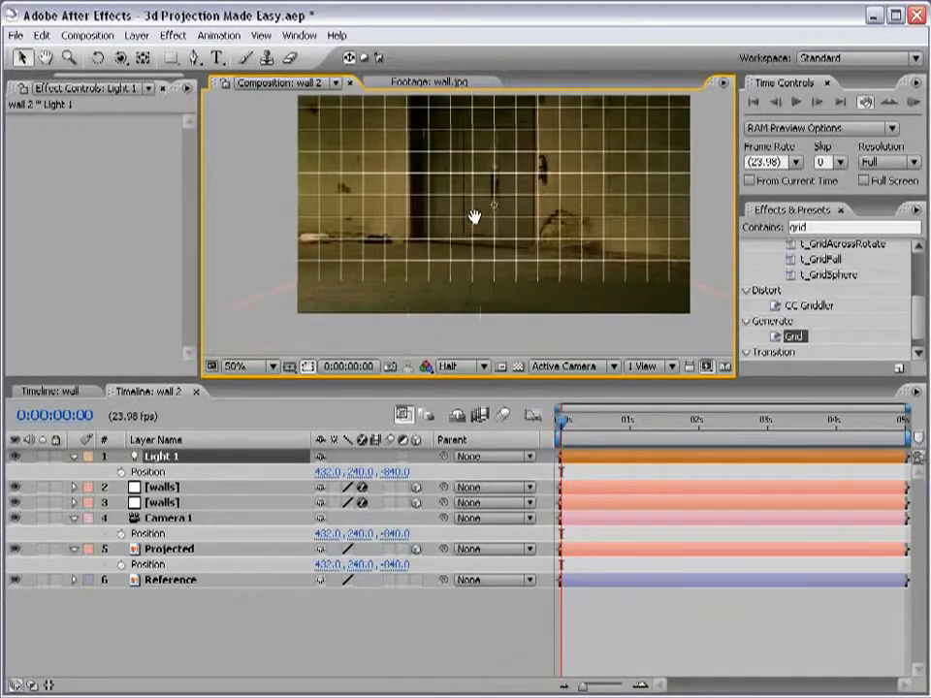
# Step: From the Top view, move the Projected layer forward along Z to about -744, in front of the camera and light
pyautogui.click(179, 550)
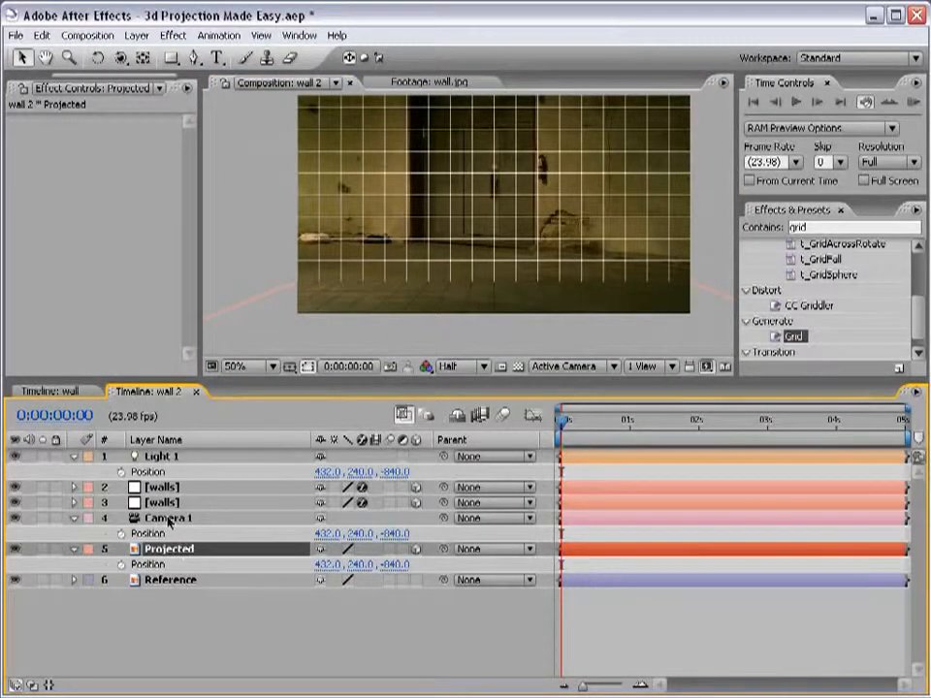
pyautogui.click(544, 366)
pyautogui.click(561, 460)
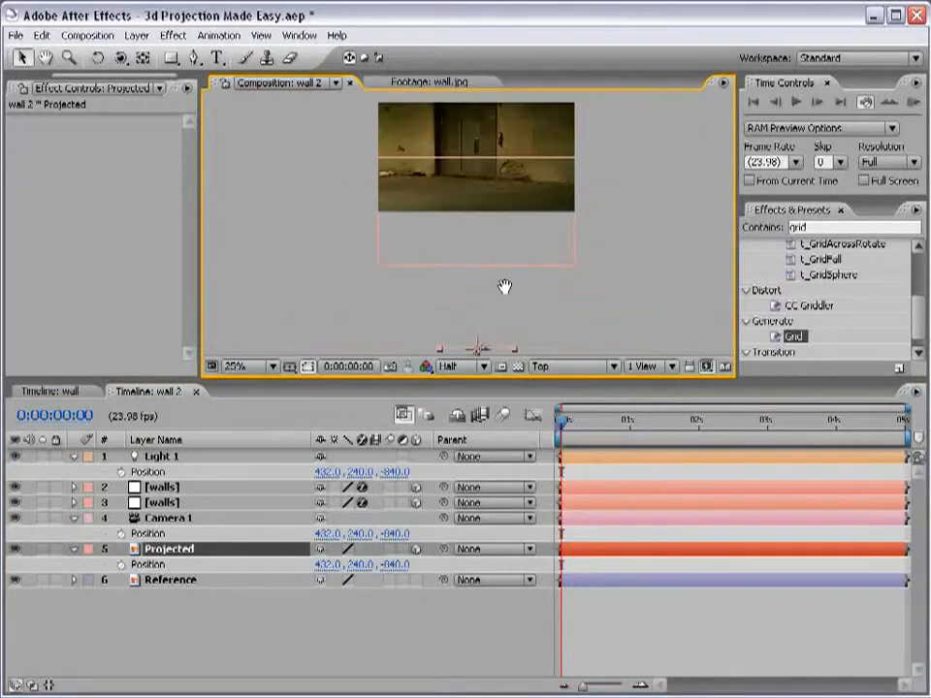
pyautogui.click(207, 548)
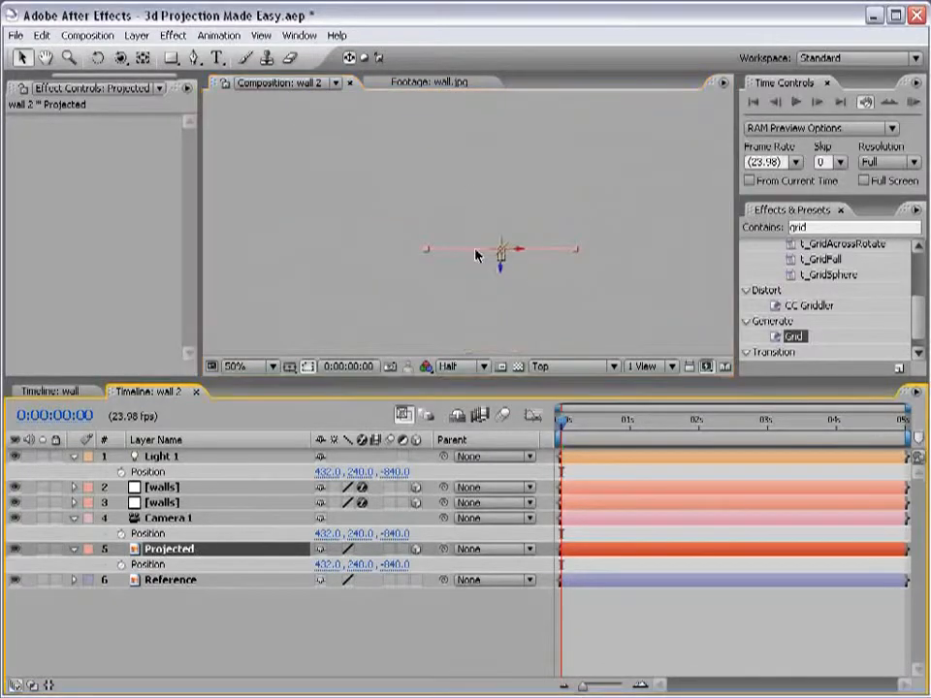
pyautogui.moveTo(506, 277); pyautogui.dragTo(502, 232)
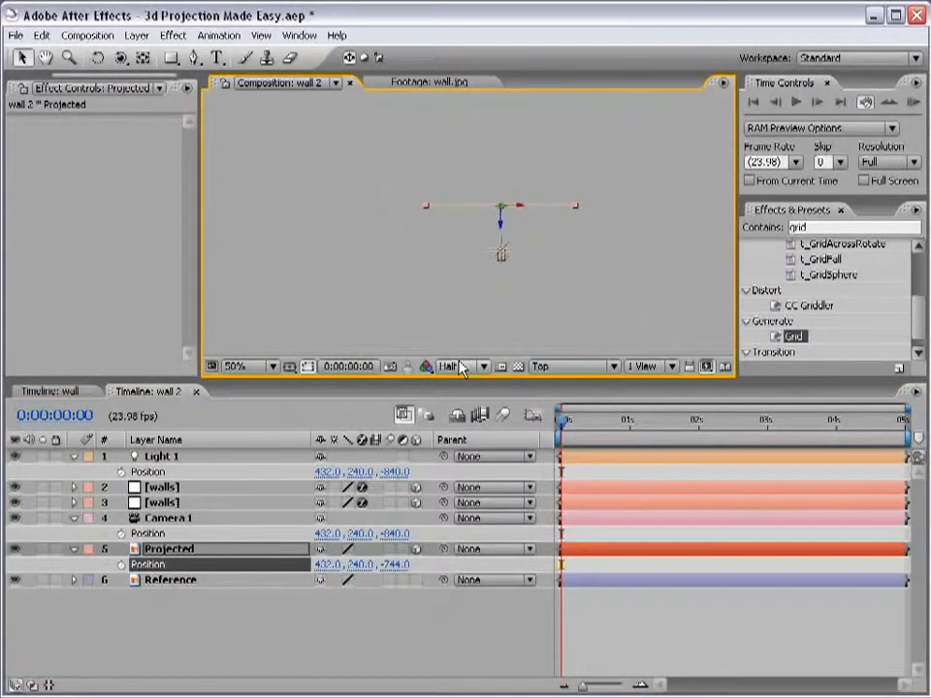
# Step: Return to the Active Camera view at Half resolution and set the Projected layer's Z position to -739
pyautogui.click(461, 367)
pyautogui.click(462, 385)
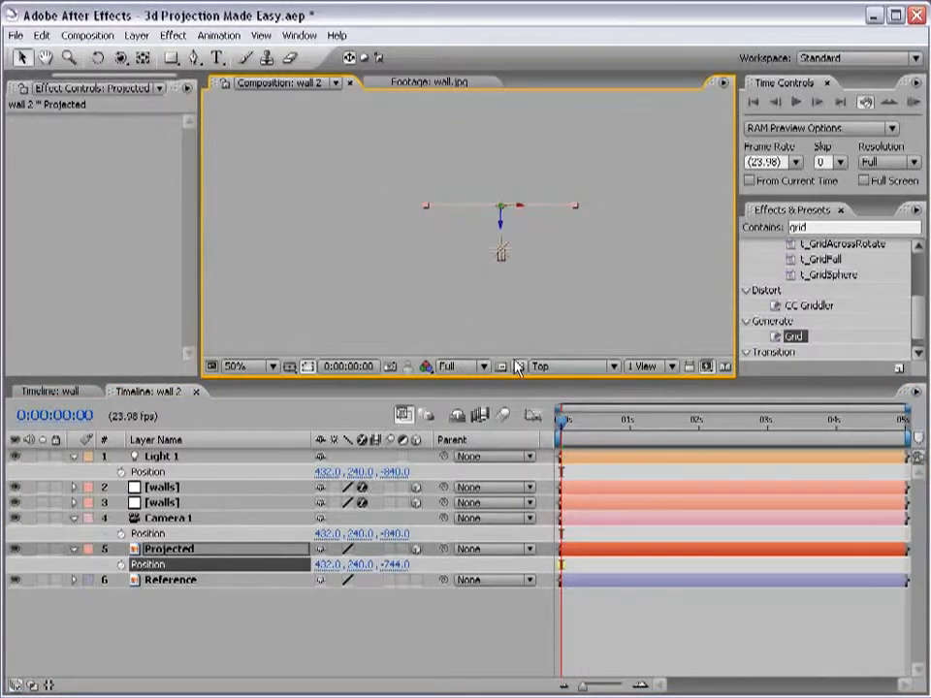
pyautogui.click(559, 372)
pyautogui.click(572, 385)
pyautogui.click(460, 367)
pyautogui.click(464, 402)
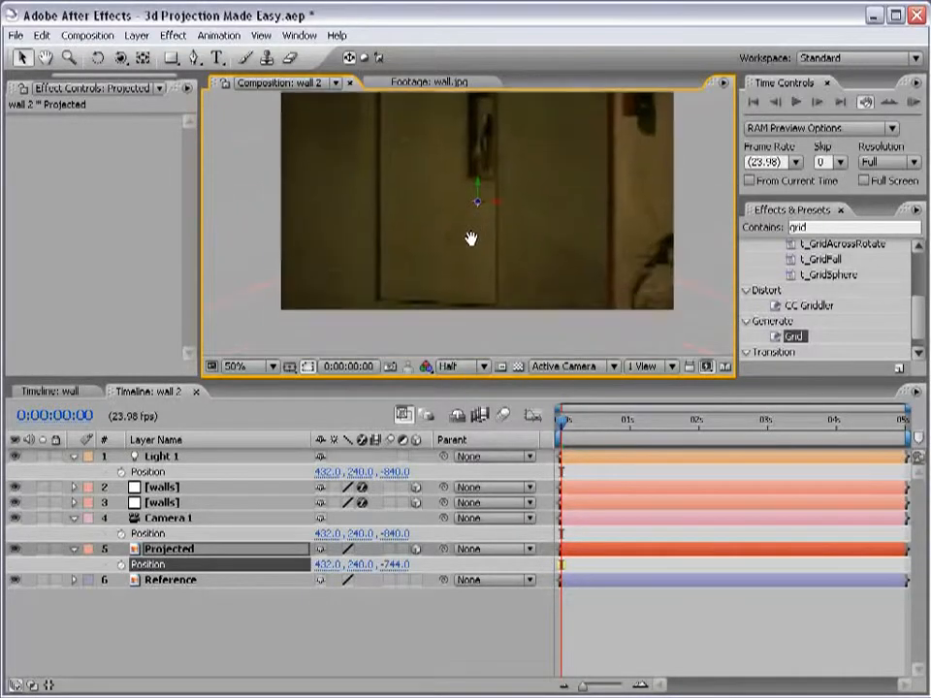
pyautogui.moveTo(394, 565)
pyautogui.mouseDown()
pyautogui.moveTo(413, 566)
pyautogui.moveTo(398, 565)
pyautogui.mouseUp()
pyautogui.scroll(-2, 472, 251)
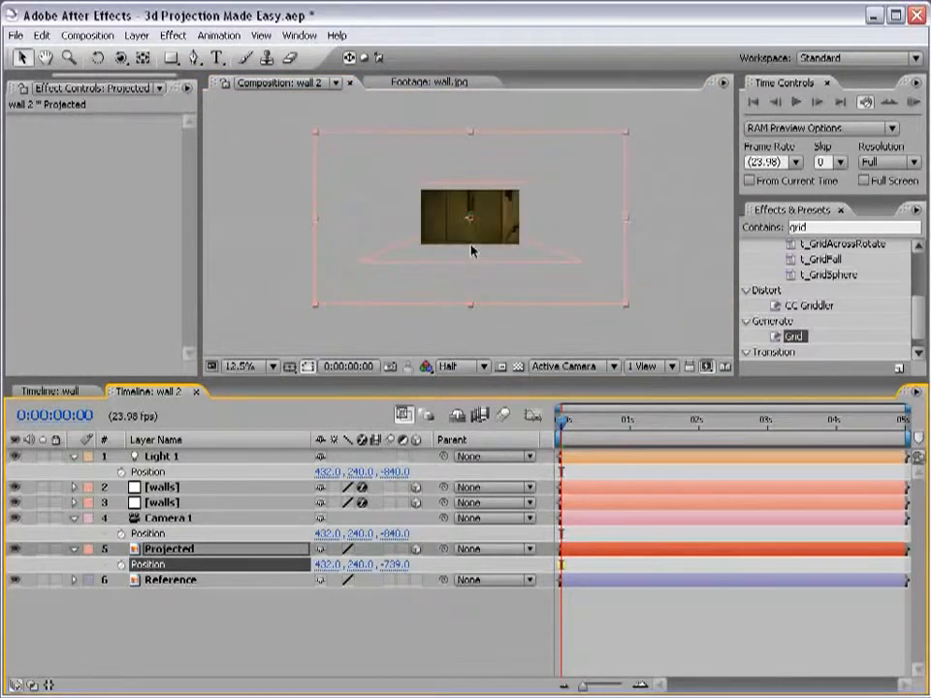
pyautogui.scroll(2, 473, 252)
# Step: Scale the Projected layer down to 12.1% so its edges fit the composition frame
pyautogui.press('s')
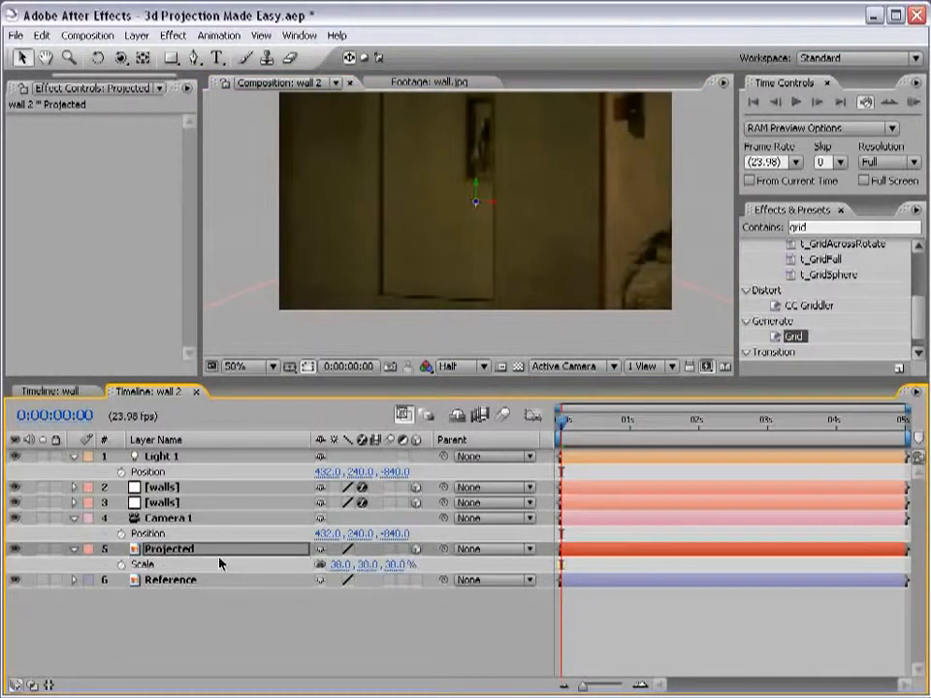
pyautogui.moveTo(353, 565); pyautogui.dragTo(346, 565)
pyautogui.press('space')
pyautogui.moveTo(517, 179); pyautogui.dragTo(495, 224)
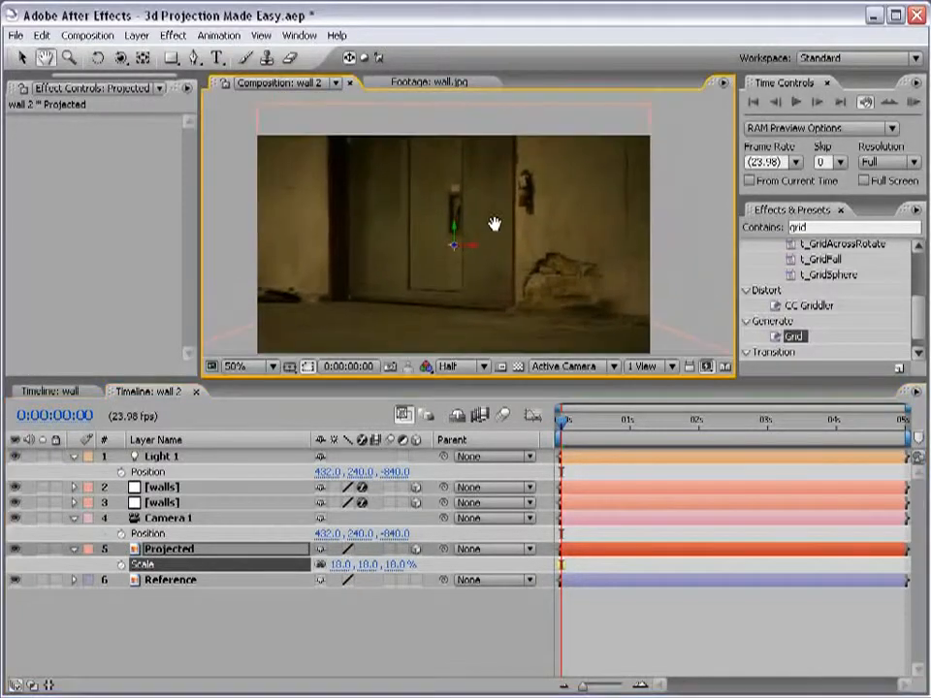
pyautogui.scroll(-2, 495, 225)
pyautogui.moveTo(611, 320); pyautogui.dragTo(588, 251)
pyautogui.scroll(2, 510, 280)
pyautogui.press('space')
pyautogui.moveTo(663, 286); pyautogui.dragTo(658, 290)
pyautogui.scroll(1, 658, 290)
pyautogui.press('space')
pyautogui.moveTo(413, 273); pyautogui.dragTo(487, 202)
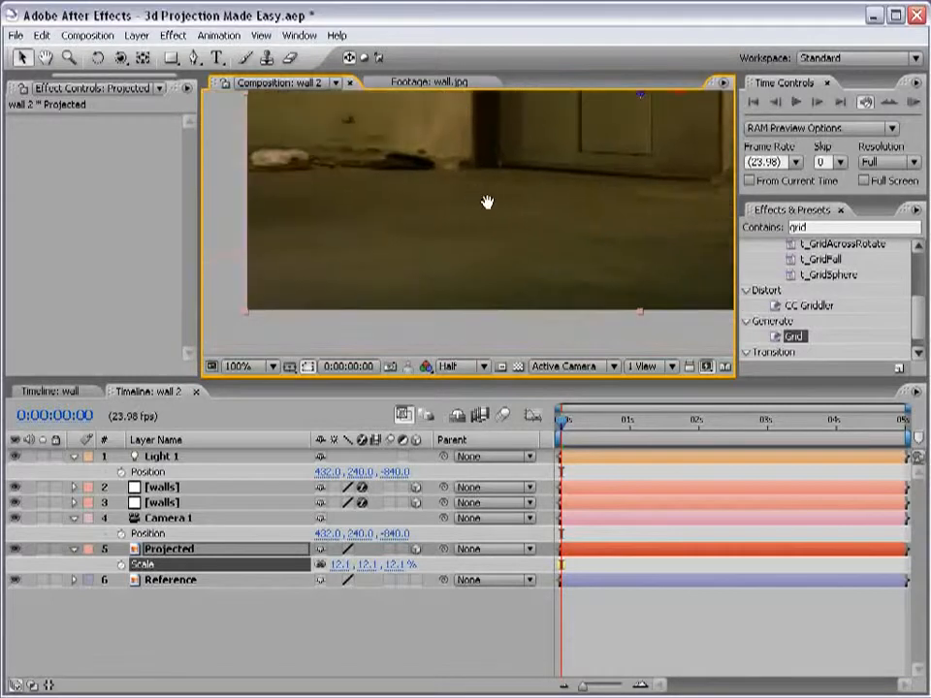
pyautogui.moveTo(586, 109); pyautogui.dragTo(495, 224)
pyautogui.scroll(-1, 459, 275)
# Step: Toggle the Projected layer's visibility off and on to compare it with Reference, and lock the Reference layer
pyautogui.click(16, 550)
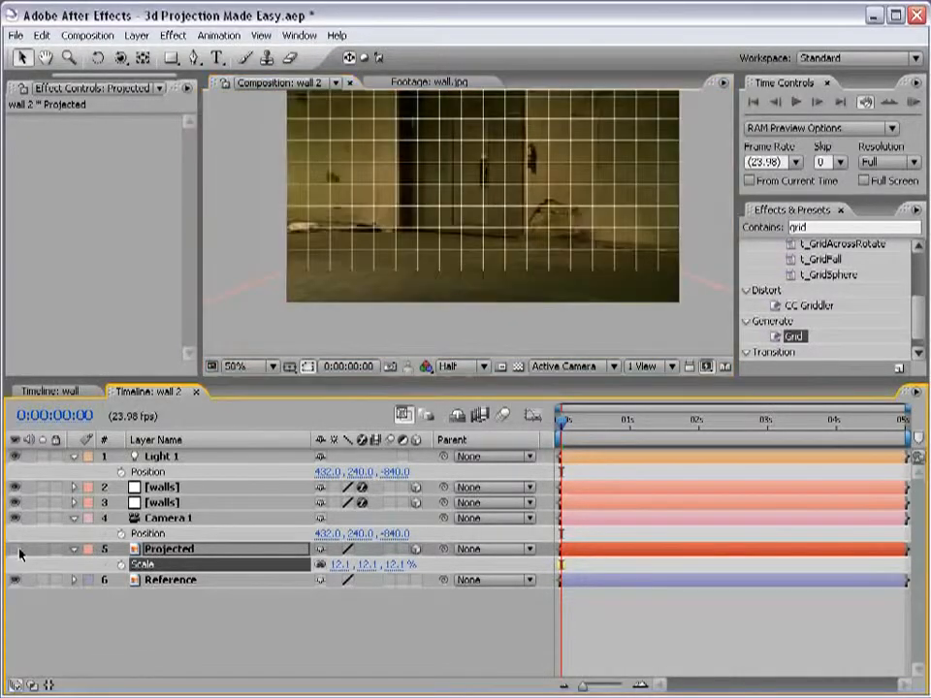
pyautogui.click(16, 550)
pyautogui.click(163, 582)
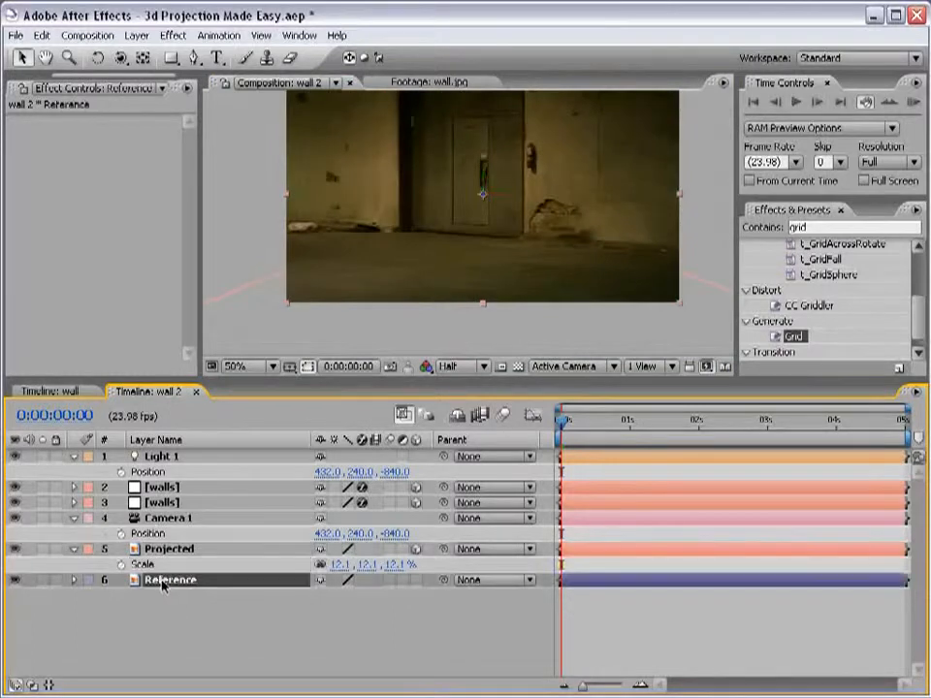
pyautogui.click(55, 582)
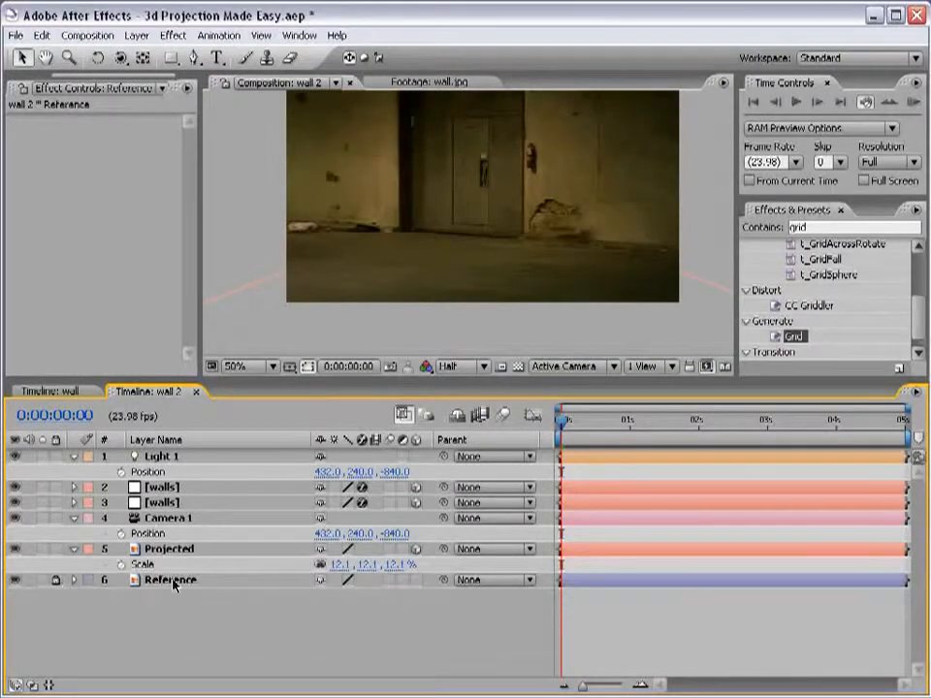
# Step: Enlarge the timeline area, reveal the Projected layer's Material Options and set Light Transmission to 100%
pyautogui.click(493, 233)
pyautogui.press('space')
pyautogui.moveTo(515, 192); pyautogui.dragTo(505, 215)
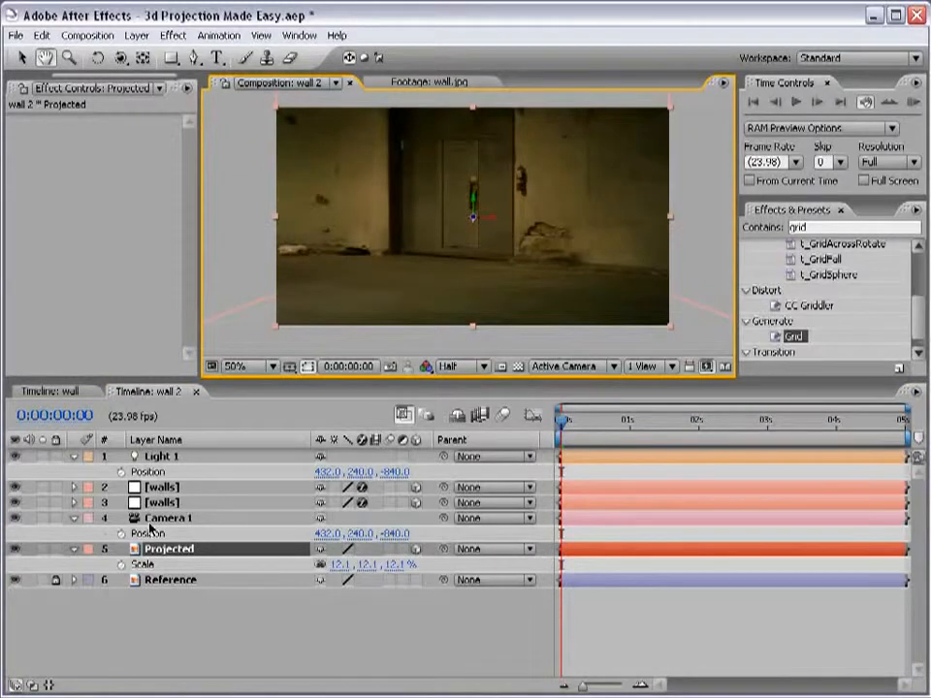
pyautogui.click(163, 553)
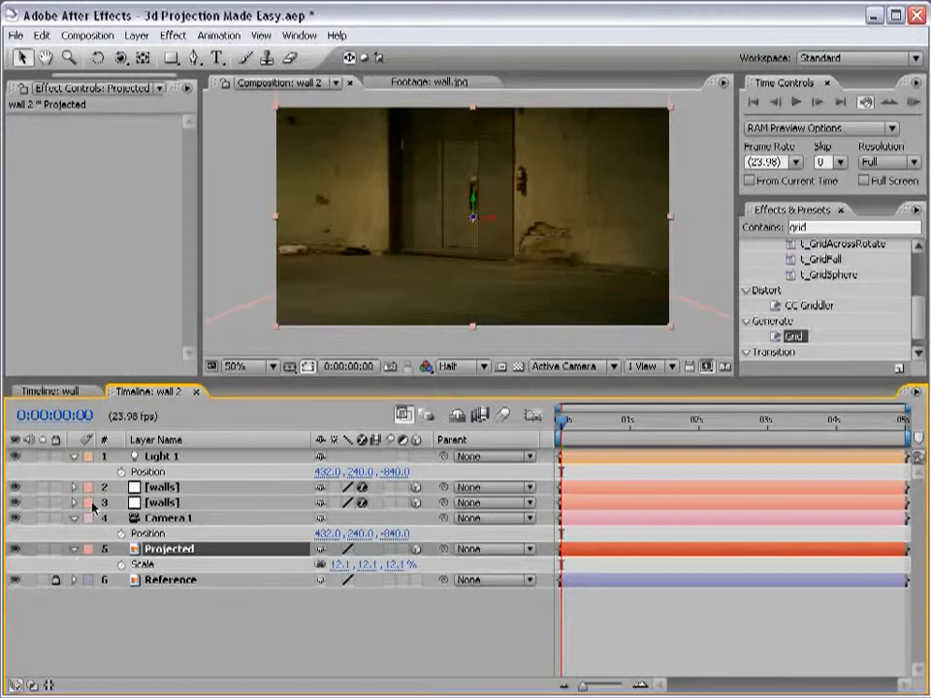
pyautogui.moveTo(160, 380); pyautogui.dragTo(160, 325)
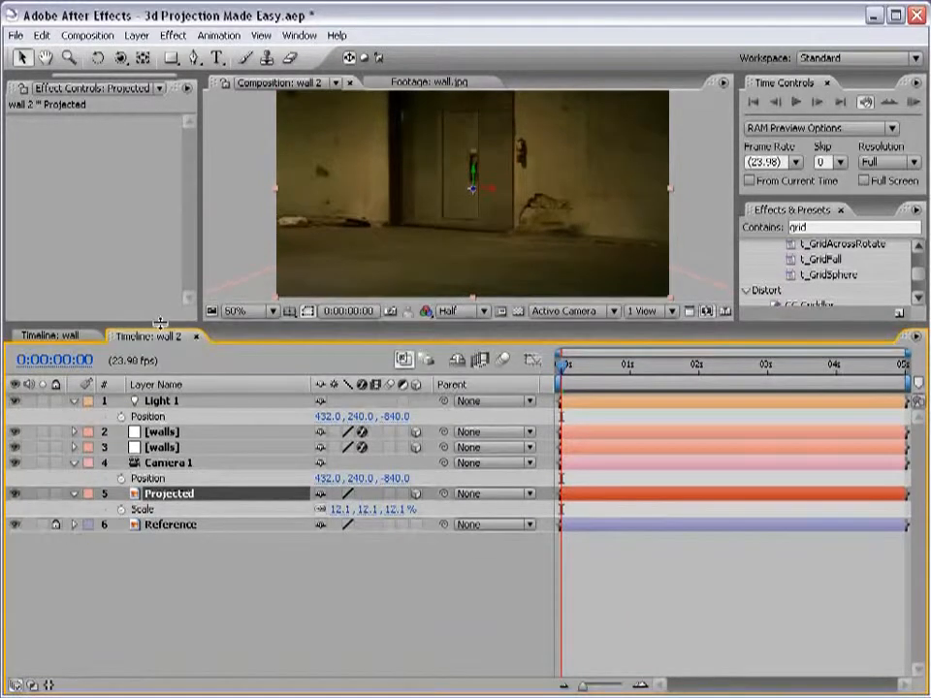
pyautogui.press('a')
pyautogui.press('a')
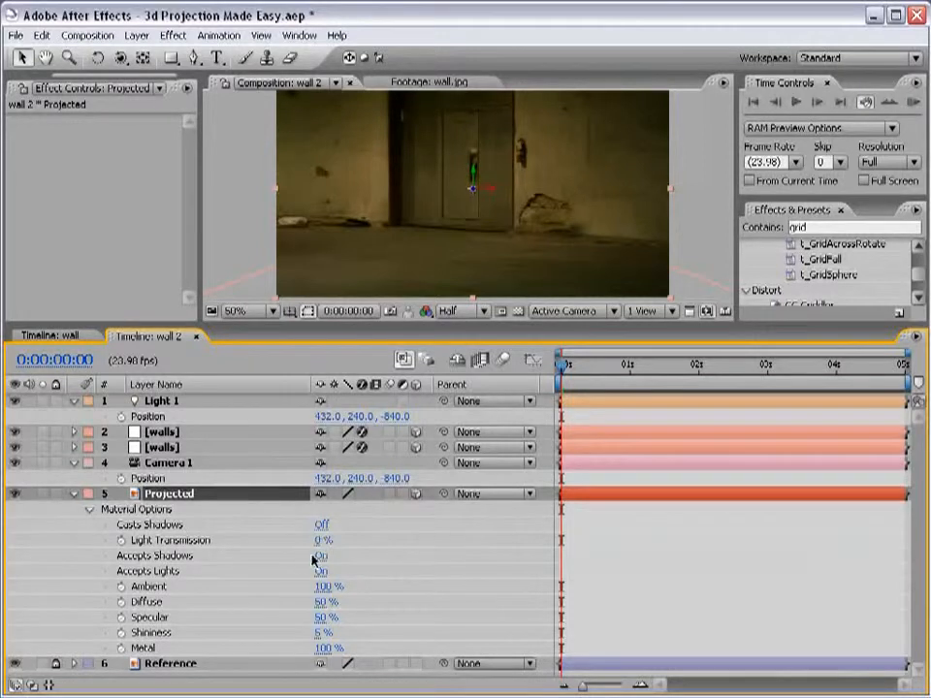
pyautogui.moveTo(320, 543); pyautogui.dragTo(330, 541)
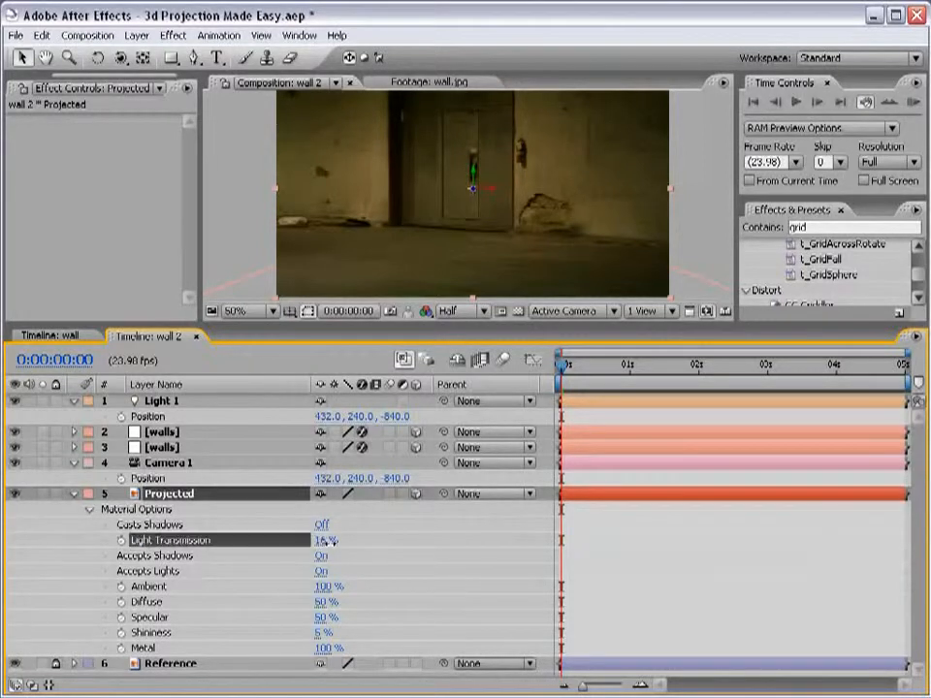
pyautogui.moveTo(389, 545); pyautogui.dragTo(477, 545)
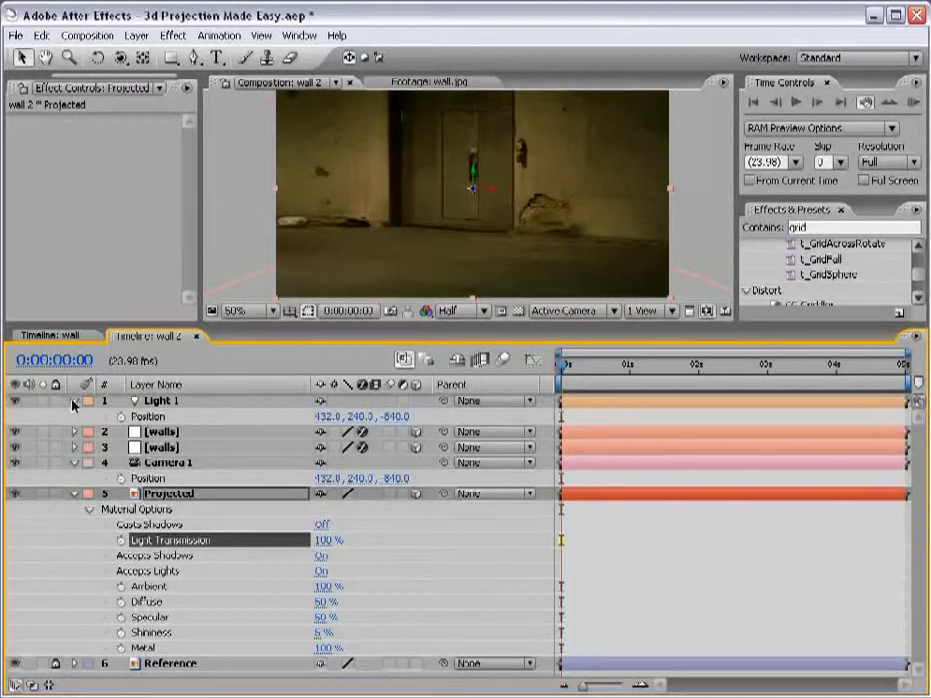
# Step: Check the shadow settings in Light 1's Light Options, and collapse the Light 1 and Camera 1 properties
pyautogui.click(74, 400)
pyautogui.moveTo(155, 327); pyautogui.dragTo(167, 247)
pyautogui.click(165, 318)
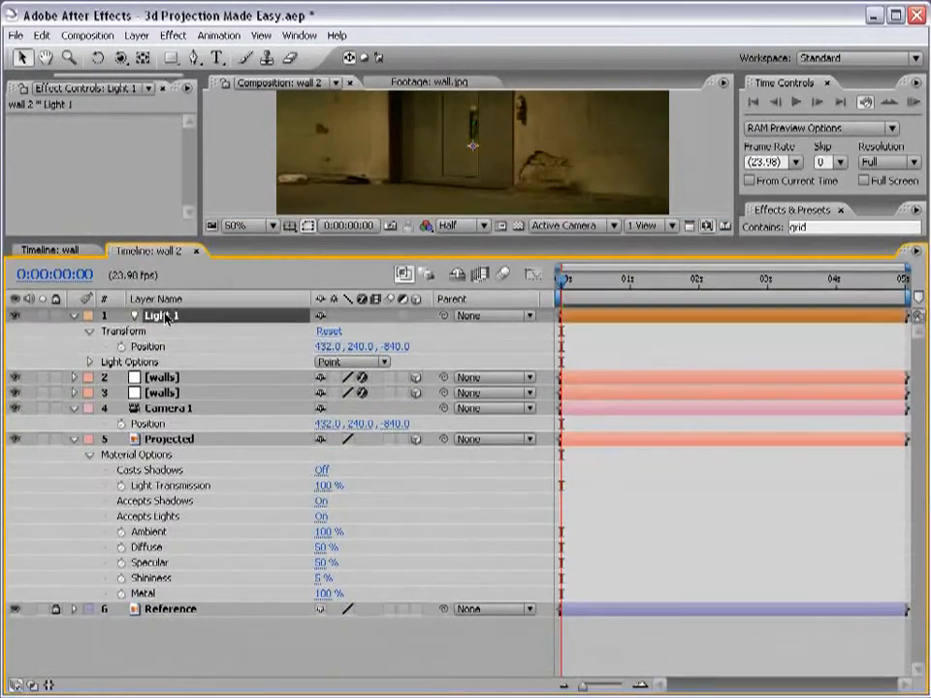
pyautogui.press('a')
pyautogui.press('a')
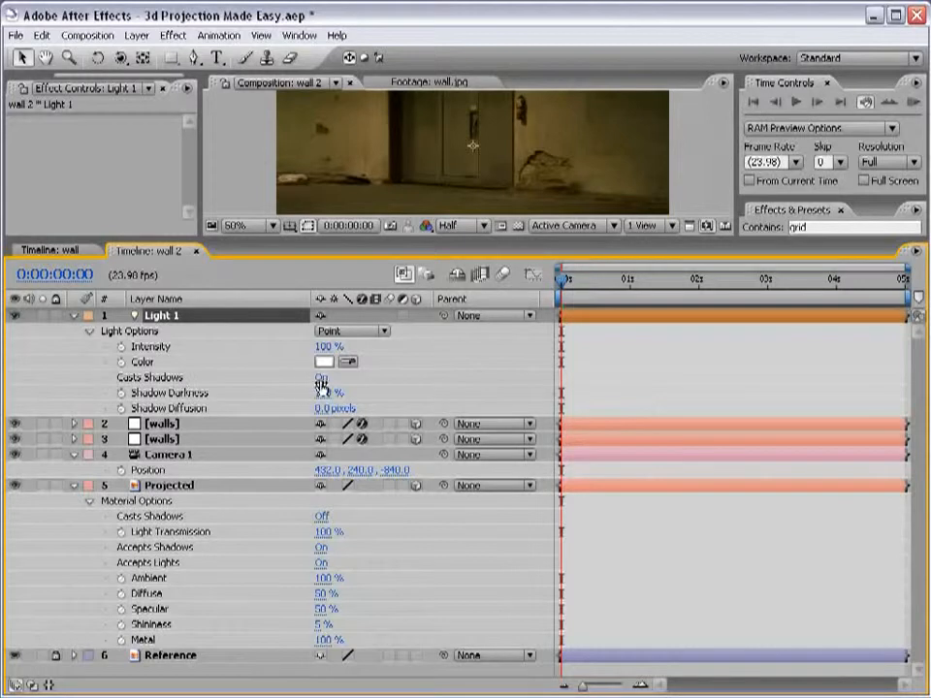
pyautogui.click(74, 317)
pyautogui.click(74, 359)
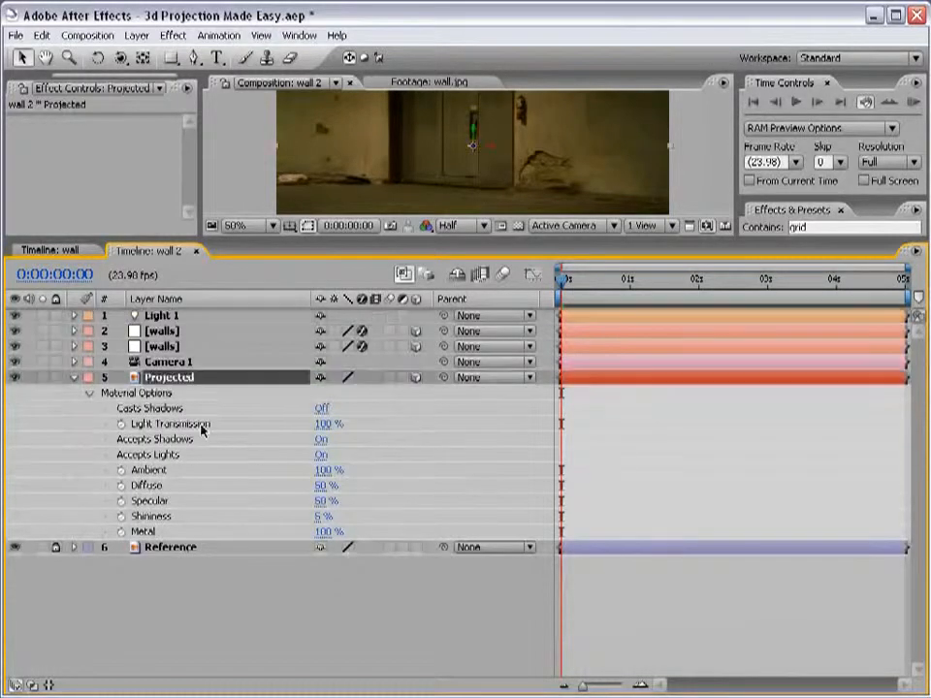
# Step: Set the Projected layer's Casts Shadows option to Only and collapse its properties
pyautogui.click(322, 408)
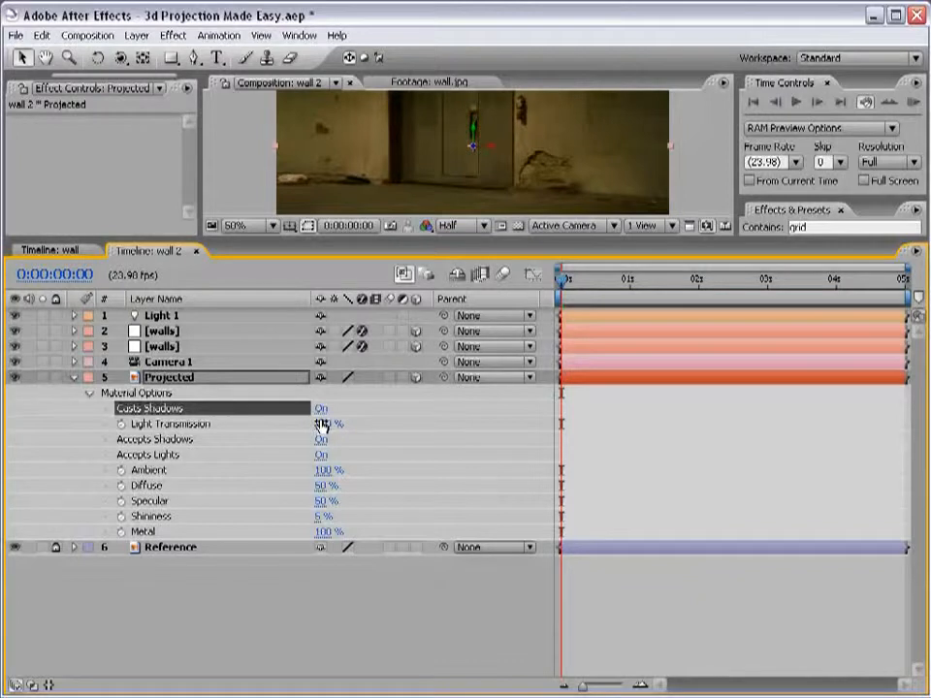
pyautogui.click(324, 410)
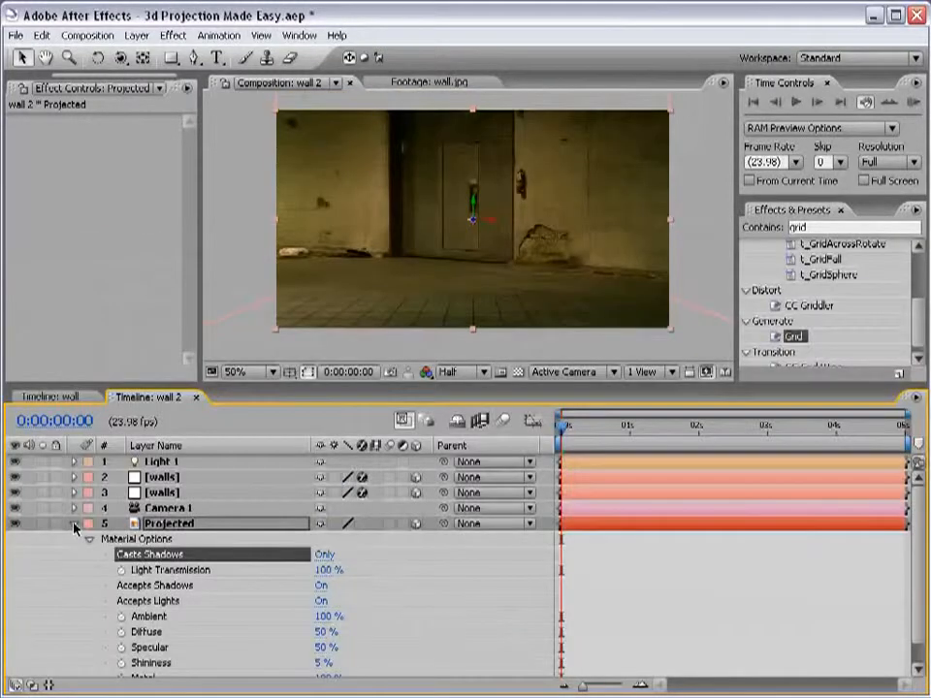
pyautogui.click(74, 523)
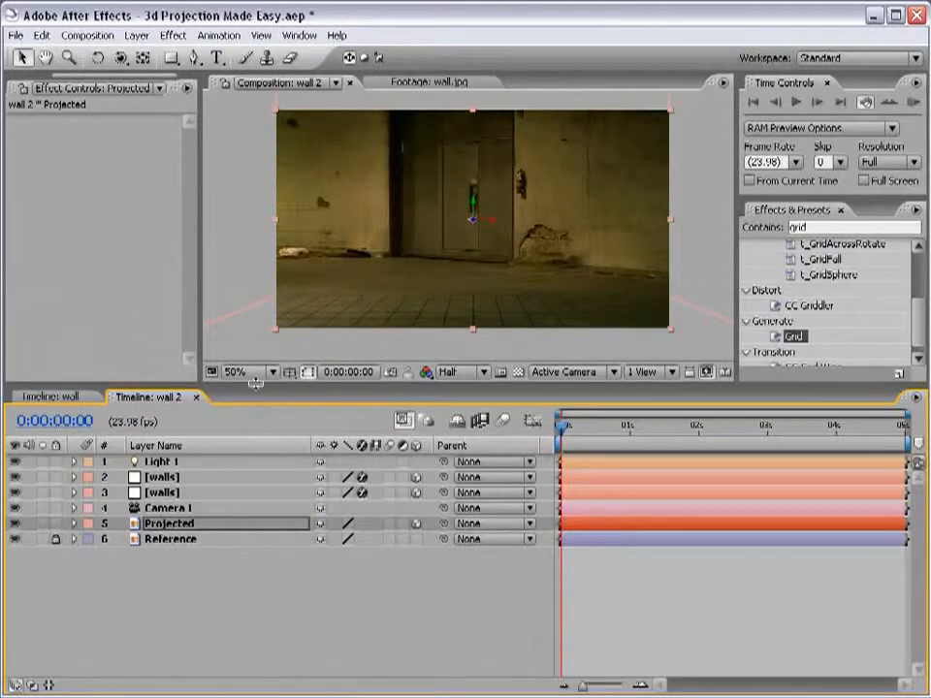
# Step: Turn Accepts Lights off in the Material Options of both walls layers and collapse their properties
pyautogui.moveTo(254, 385); pyautogui.dragTo(255, 372)
pyautogui.click(168, 468)
pyautogui.click(165, 479)
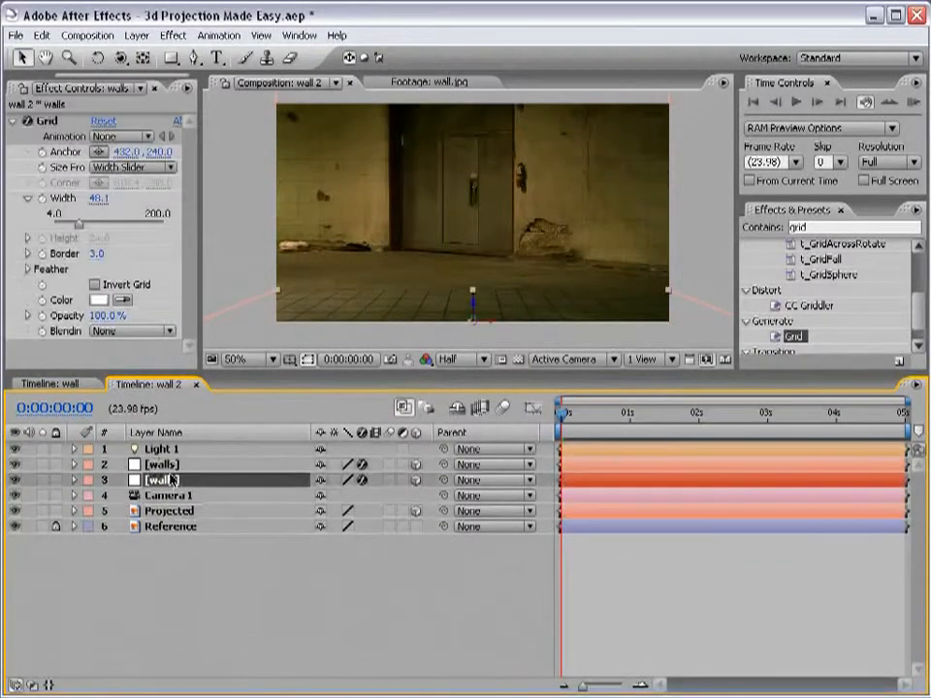
pyautogui.moveTo(360, 464)
pyautogui.mouseDown()
pyautogui.moveTo(363, 477)
pyautogui.moveTo(333, 473)
pyautogui.moveTo(362, 466)
pyautogui.moveTo(362, 478)
pyautogui.mouseUp()
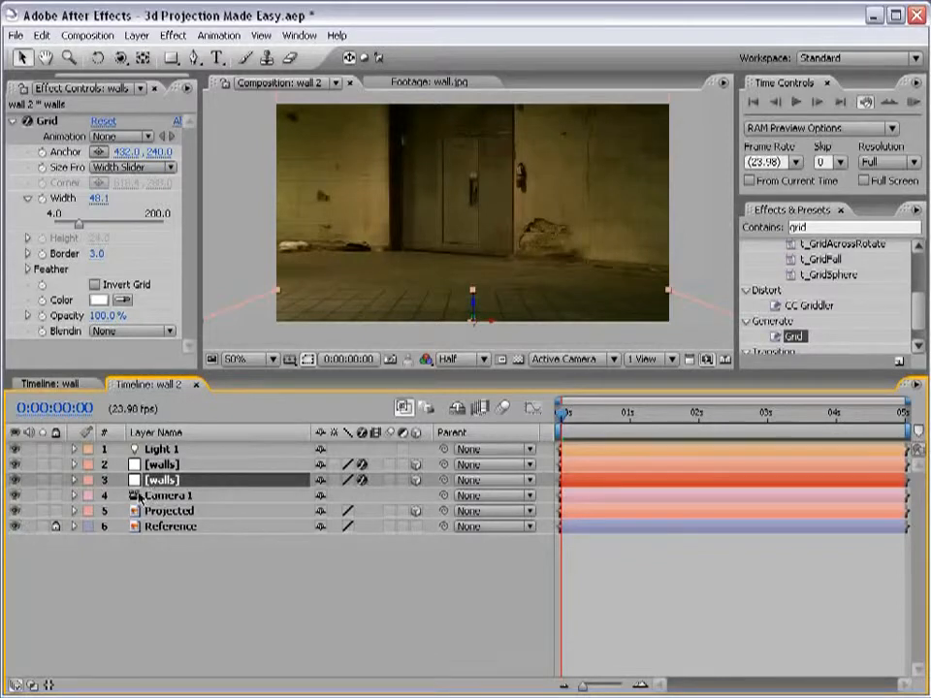
pyautogui.keyDown('shift'); pyautogui.click(161, 465); pyautogui.keyUp('shift')
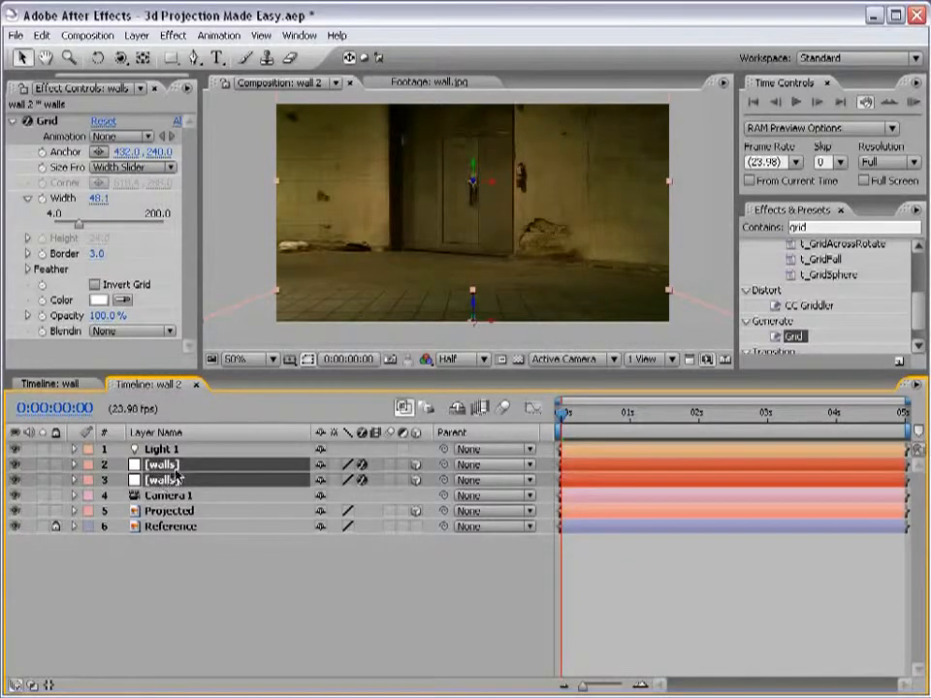
pyautogui.press('a')
pyautogui.press('a')
pyautogui.moveTo(200, 377); pyautogui.dragTo(205, 245)
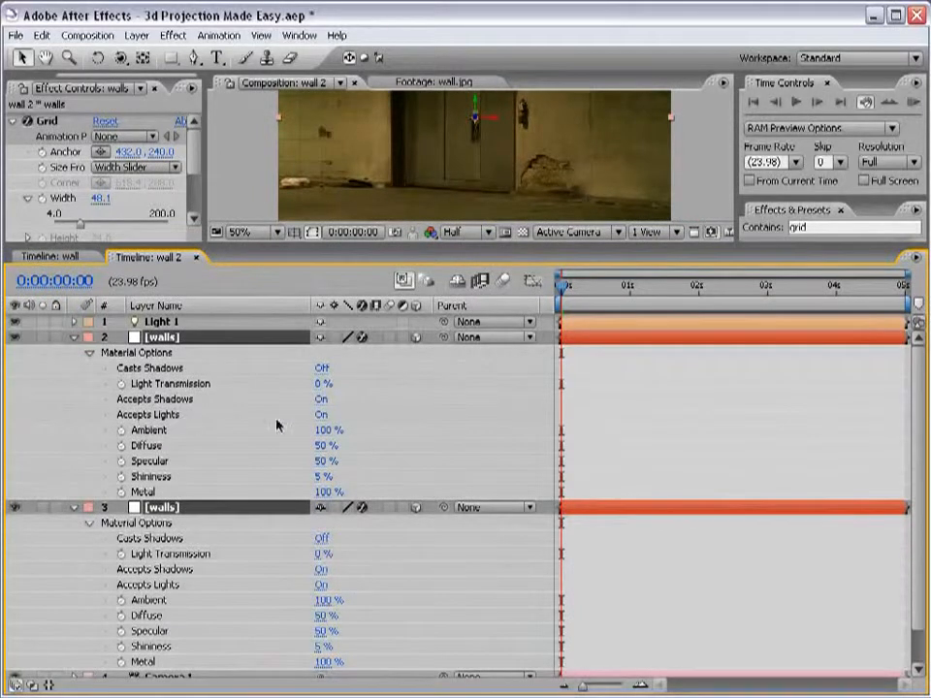
pyautogui.click(320, 416)
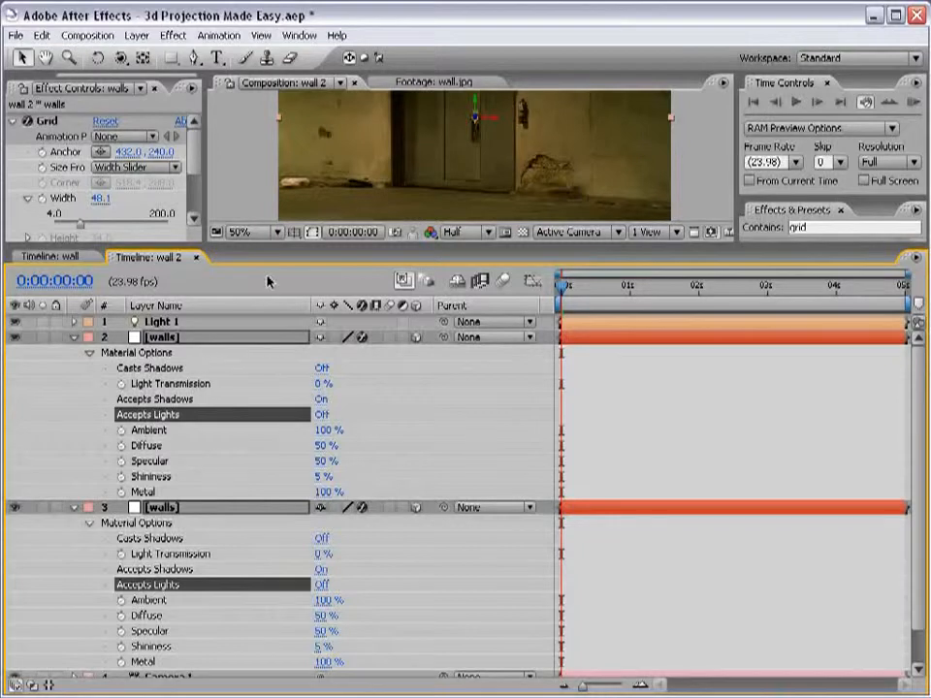
pyautogui.click(76, 338)
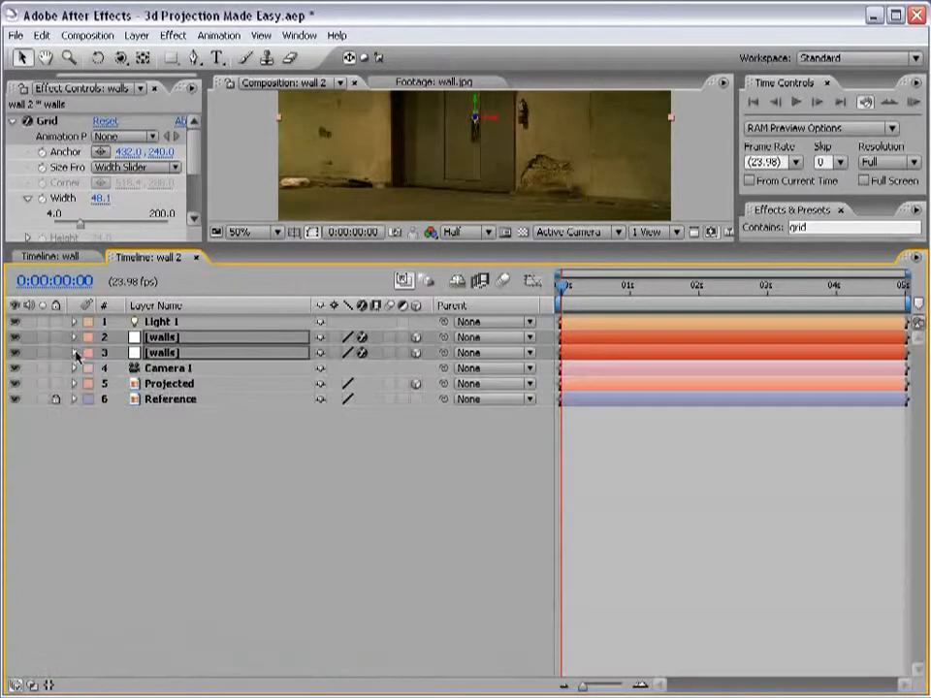
# Step: Reduce the timeline height, switch off the Grid effects on both walls layers and hide the Reference layer
pyautogui.moveTo(311, 244); pyautogui.dragTo(260, 379)
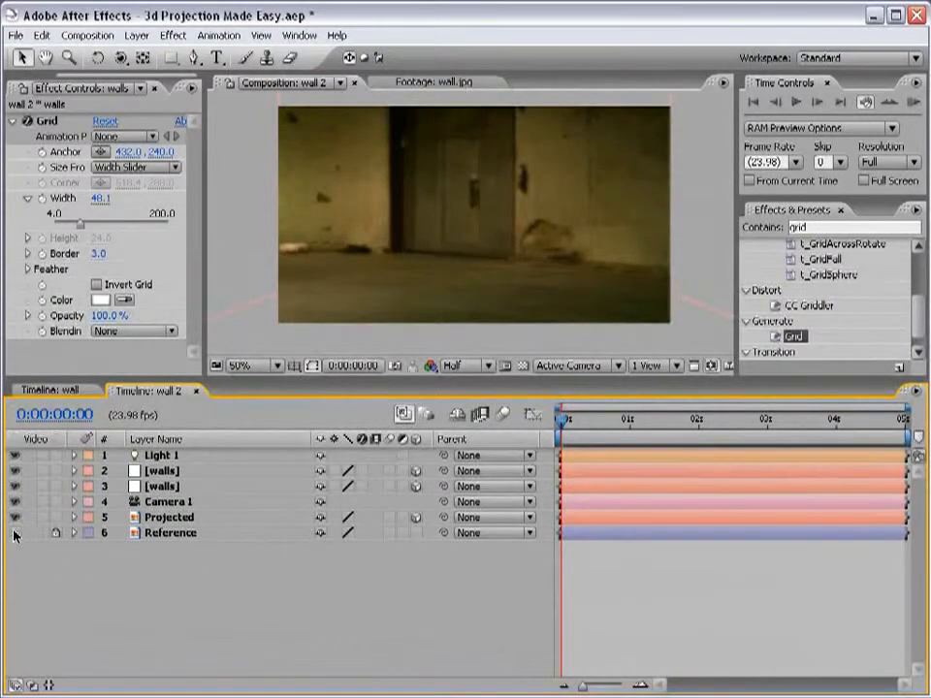
pyautogui.click(171, 502)
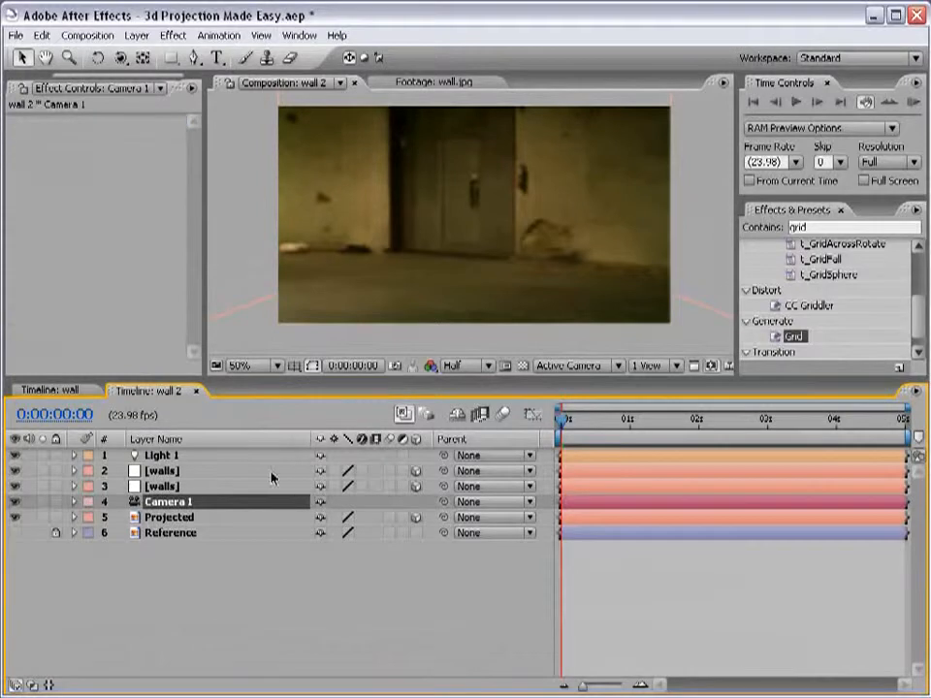
pyautogui.click(163, 457)
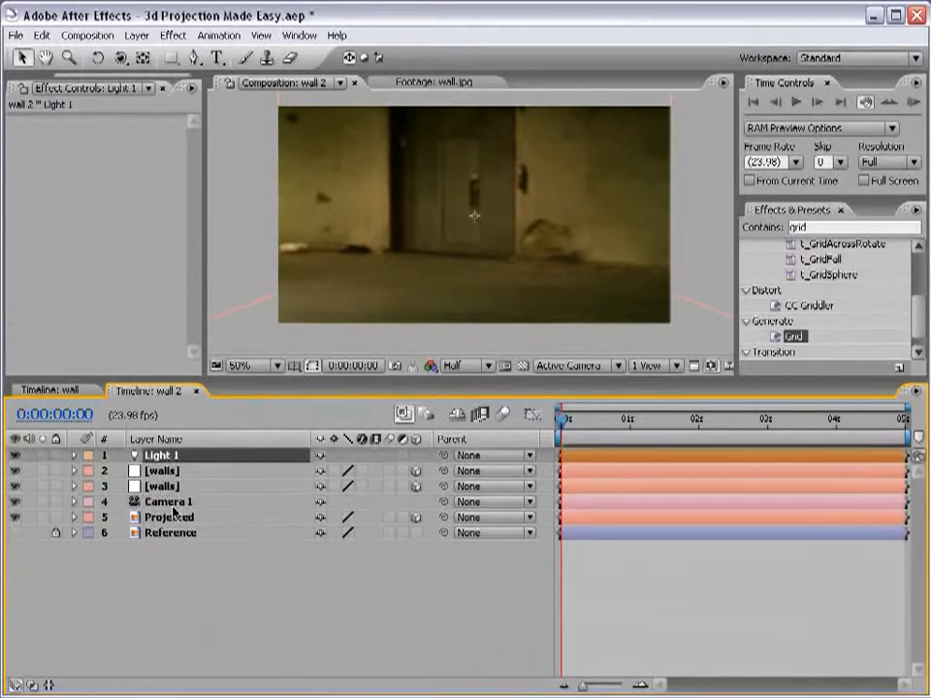
pyautogui.click(173, 505)
pyautogui.click(172, 516)
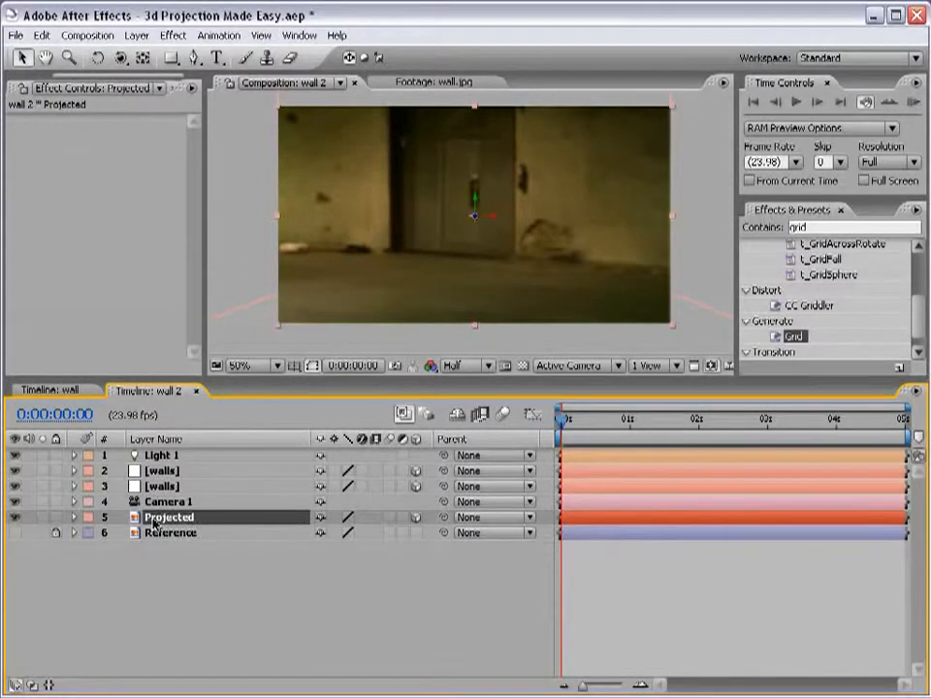
pyautogui.click(177, 503)
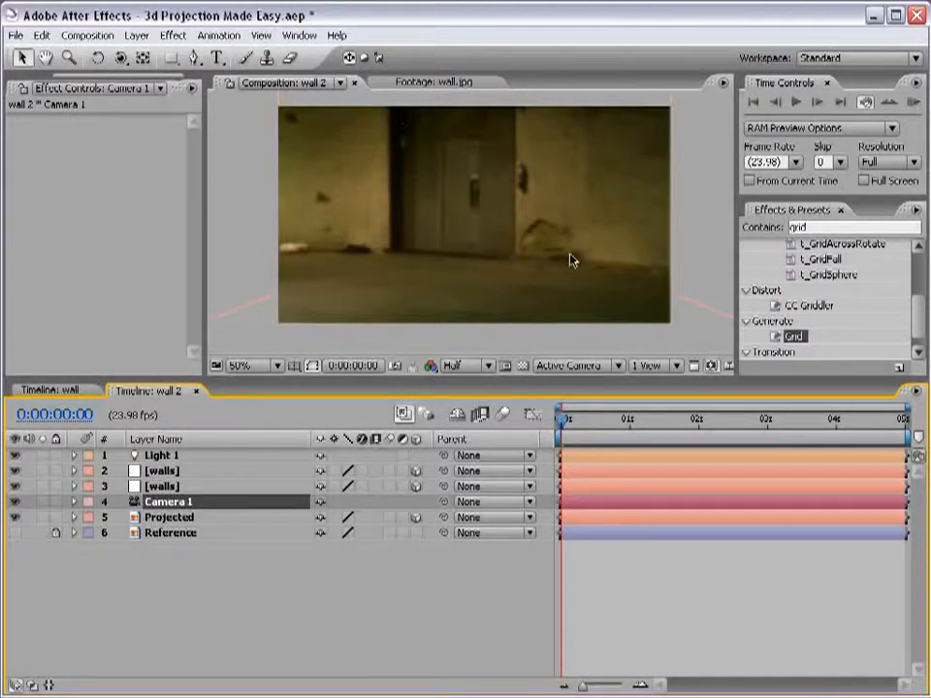
# Step: Parent the Projected layer and Light 1 to Camera 1
pyautogui.click(155, 518)
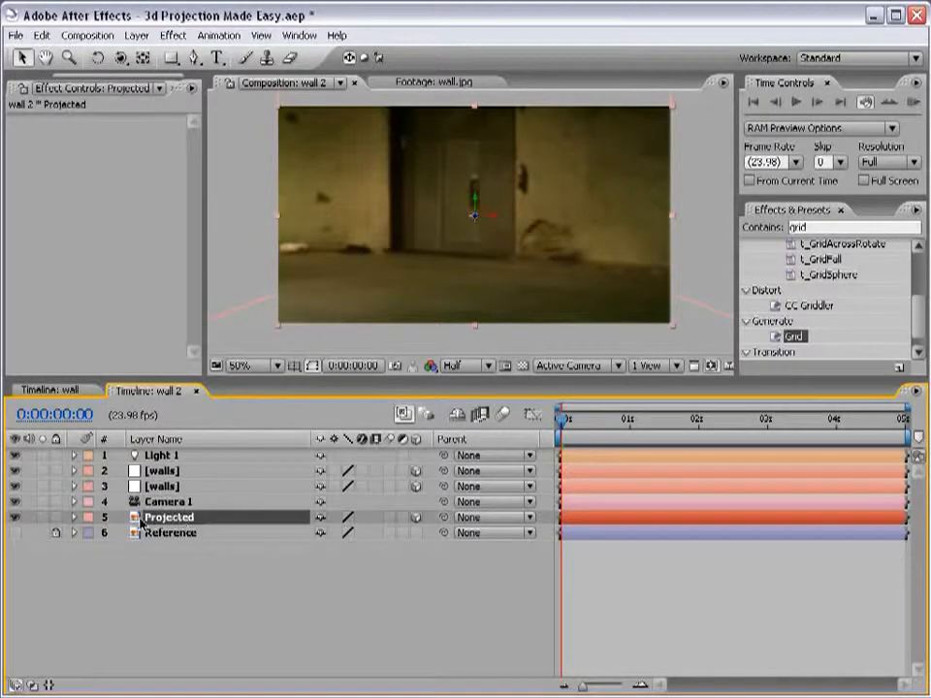
pyautogui.moveTo(444, 518); pyautogui.dragTo(157, 512)
pyautogui.click(160, 456)
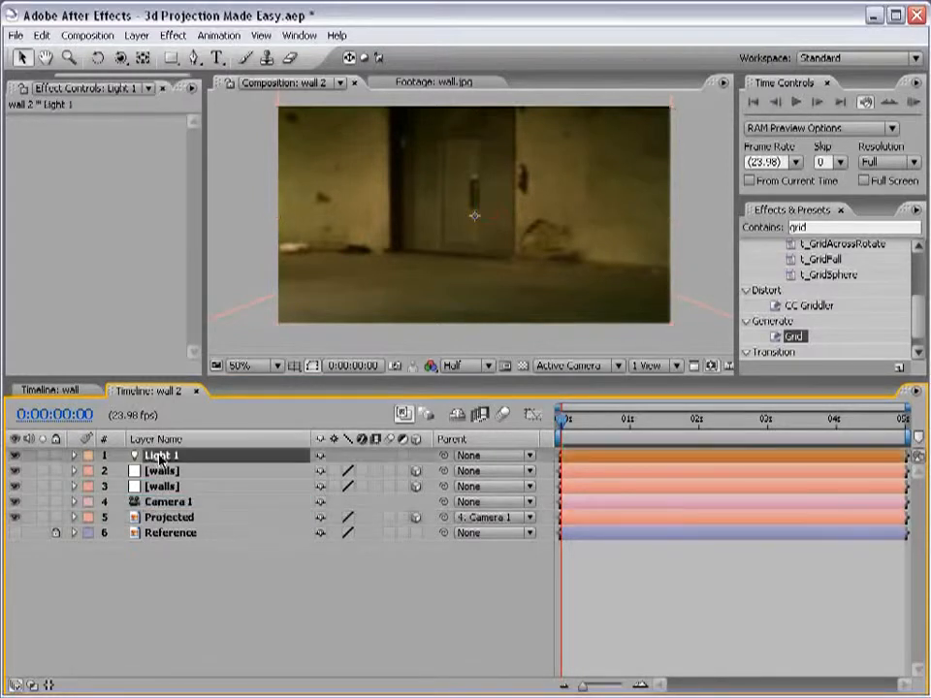
pyautogui.moveTo(442, 455); pyautogui.dragTo(187, 502)
# Step: Try orbiting Camera 1 to check how the projection holds on the walls with the light and Projected layer parented
pyautogui.click(183, 503)
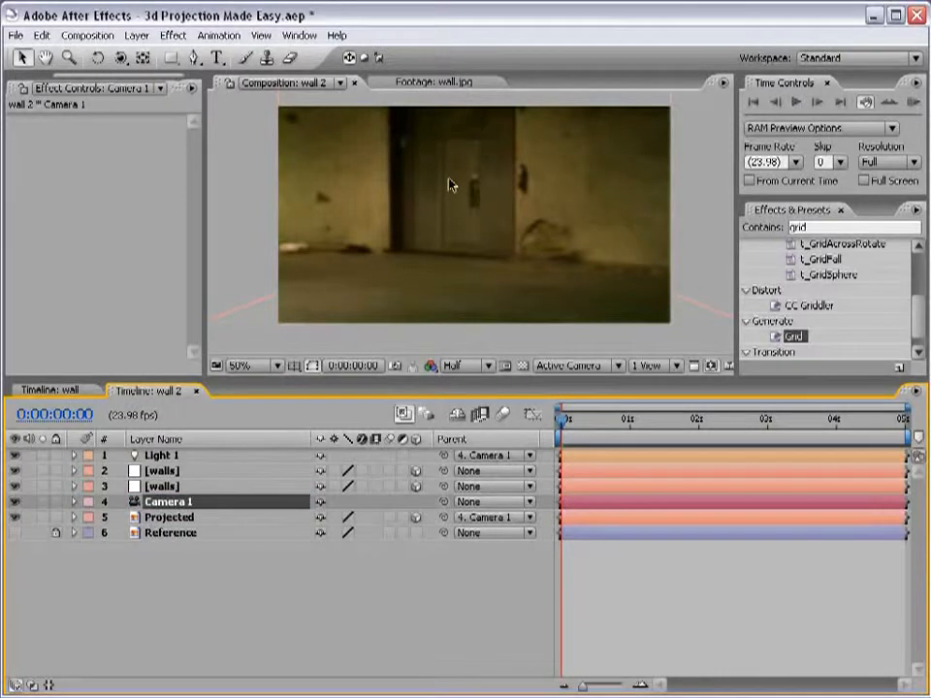
pyautogui.press('c')
pyautogui.moveTo(430, 203); pyautogui.dragTo(292, 323)
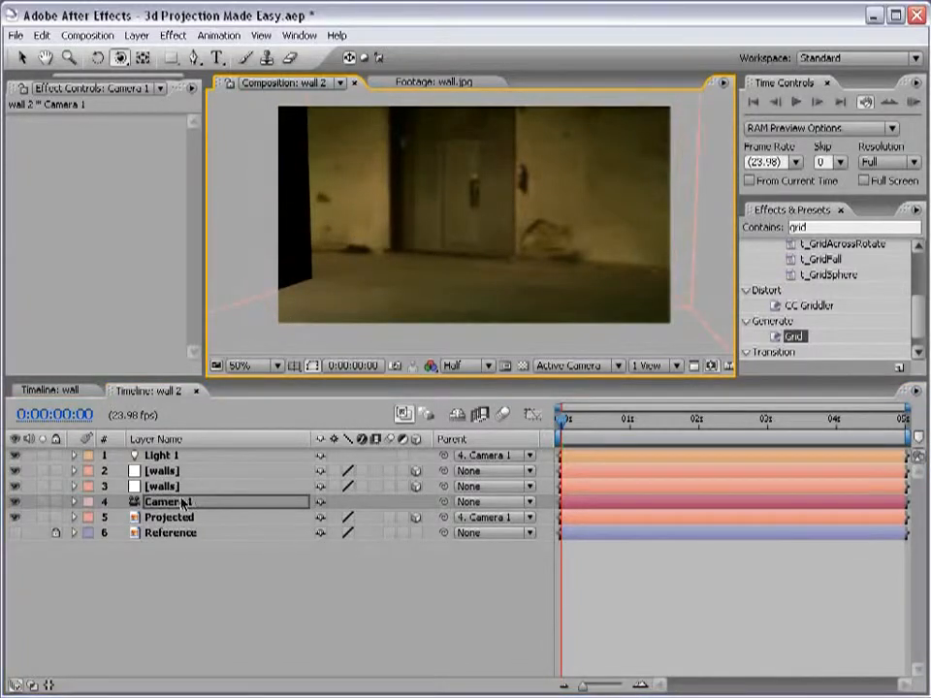
pyautogui.moveTo(506, 229); pyautogui.dragTo(370, 246)
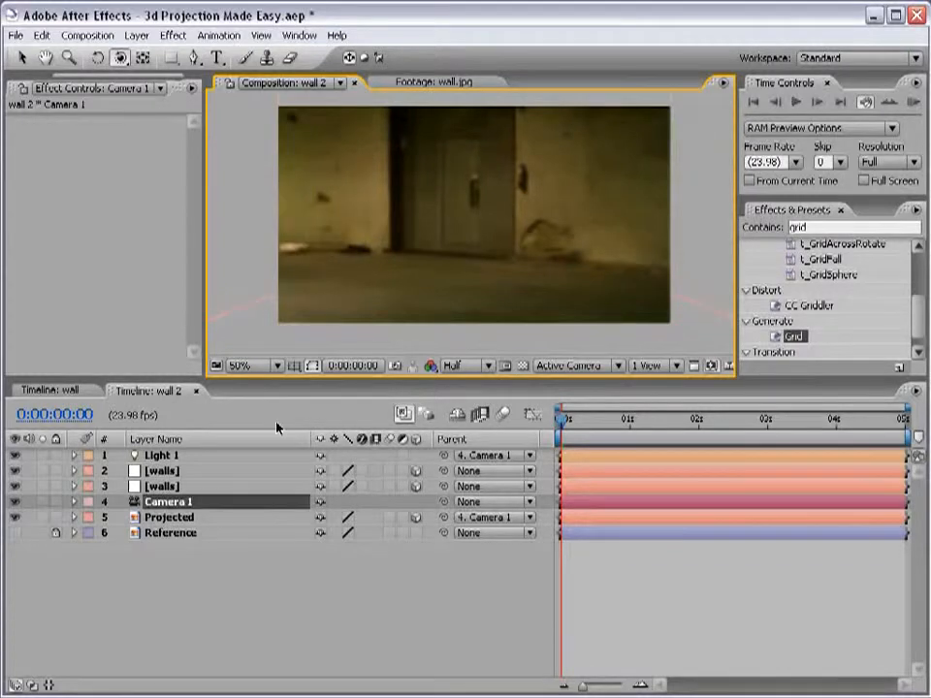
# Step: Turn the Grid effects back on for both walls layers and show the Reference layer
pyautogui.click(362, 470)
pyautogui.click(361, 486)
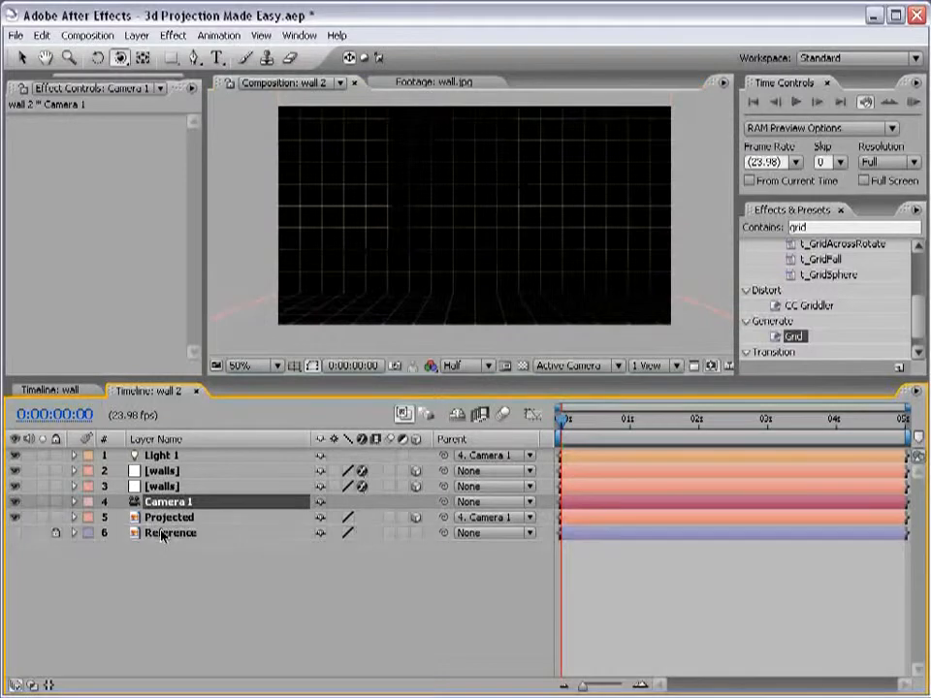
pyautogui.click(16, 533)
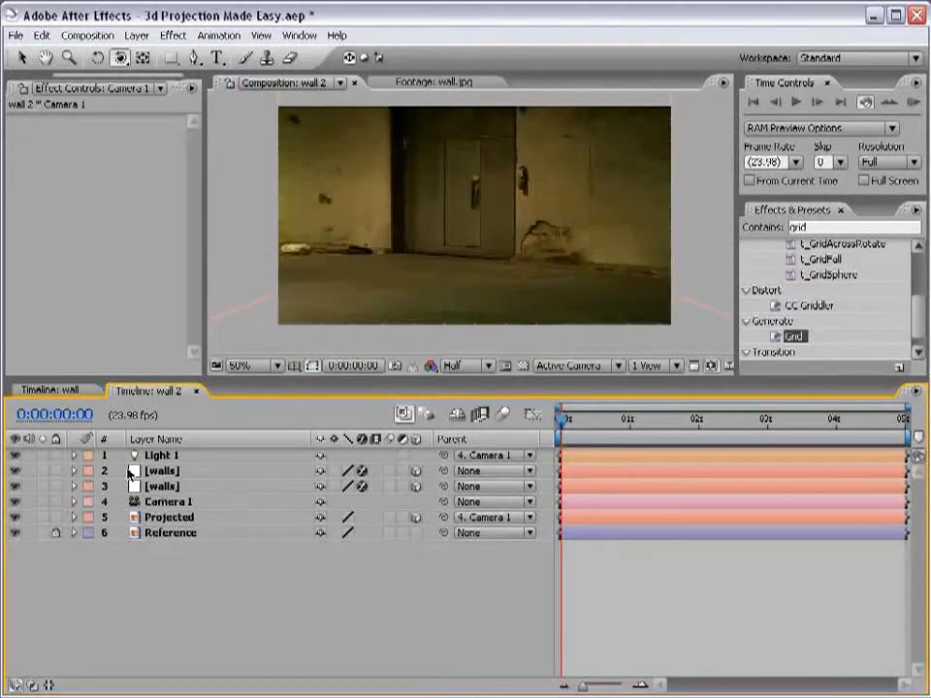
# Step: Turn Accepts Shadows off in the Material Options of both walls layers and collapse their properties
pyautogui.click(160, 472)
pyautogui.keyDown('shift'); pyautogui.click(161, 487); pyautogui.keyUp('shift')
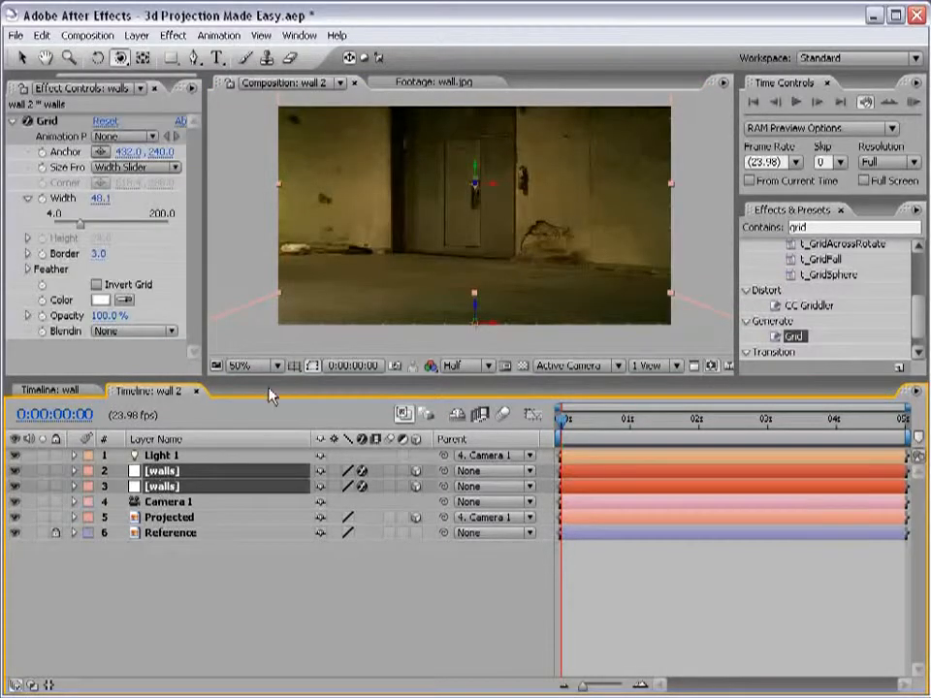
pyautogui.press('a')
pyautogui.press('a')
pyautogui.moveTo(268, 381); pyautogui.dragTo(267, 225)
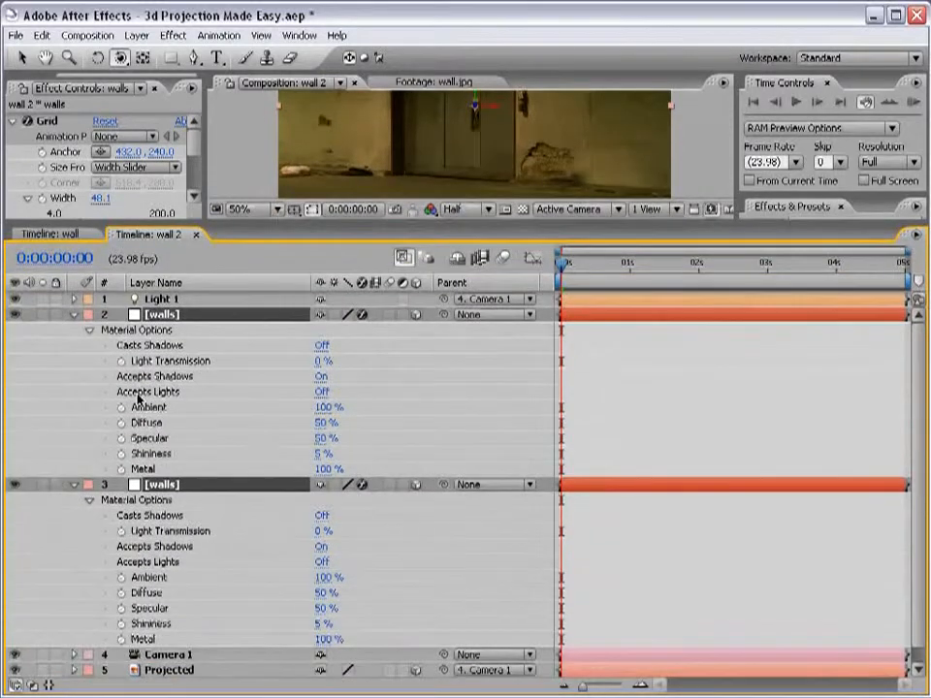
pyautogui.click(319, 377)
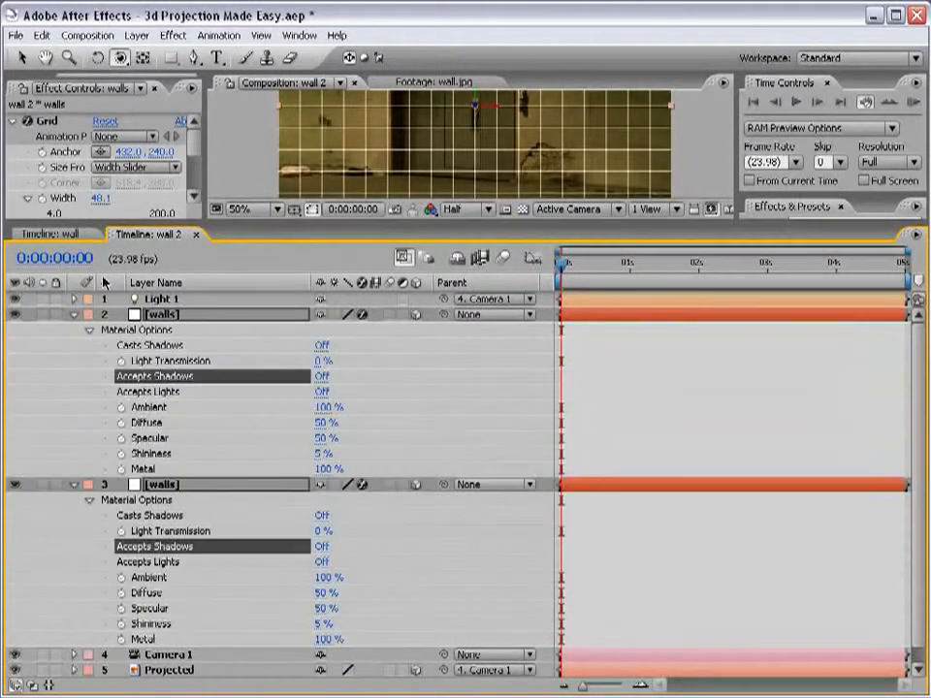
pyautogui.moveTo(171, 226); pyautogui.dragTo(172, 419)
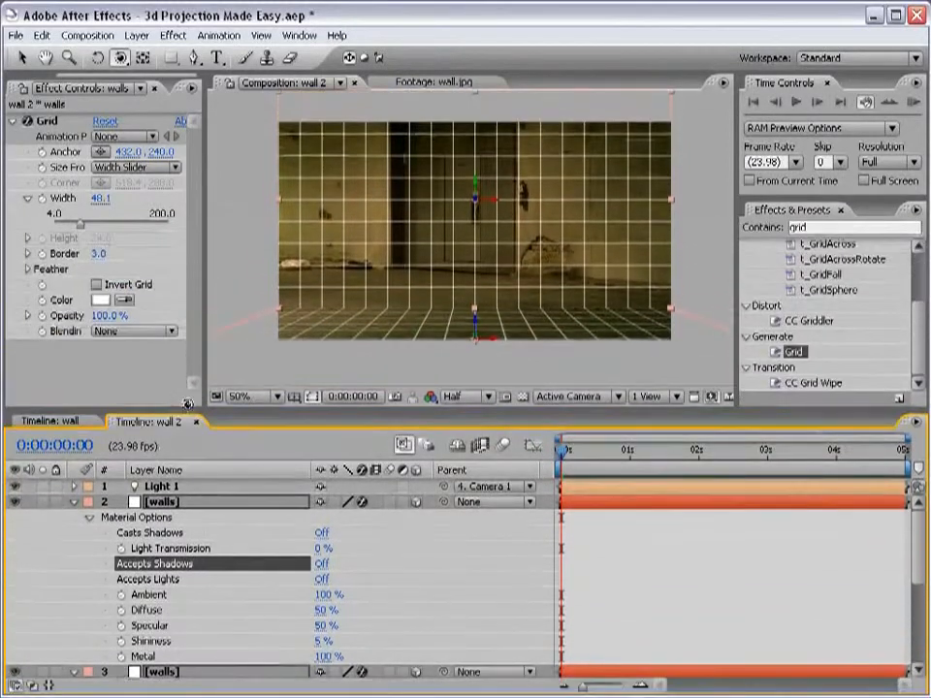
pyautogui.click(74, 503)
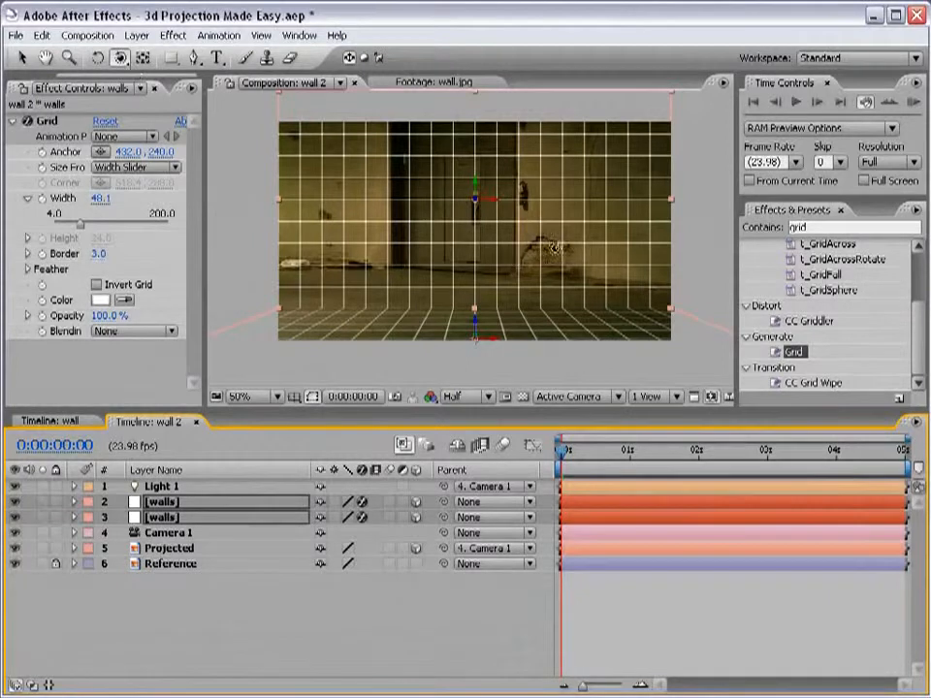
# Step: Orbit Camera 1 until the wall and floor grids roughly follow the perspective of the reference photo
pyautogui.moveTo(588, 258); pyautogui.dragTo(346, 277)
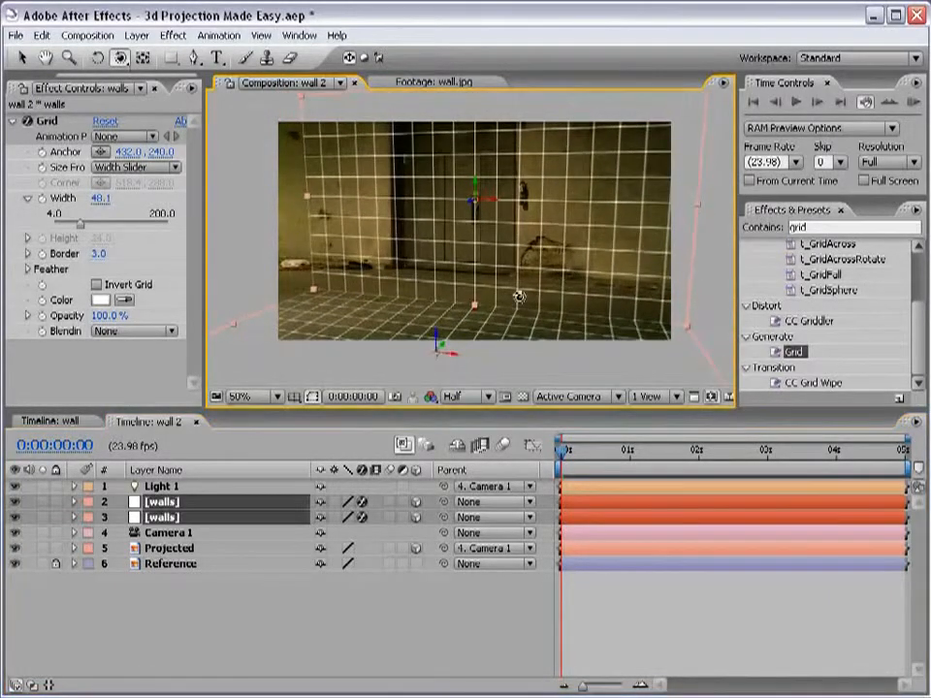
pyautogui.moveTo(519, 295)
pyautogui.mouseDown()
pyautogui.moveTo(529, 289)
pyautogui.moveTo(505, 280)
pyautogui.mouseUp()
pyautogui.press('c')
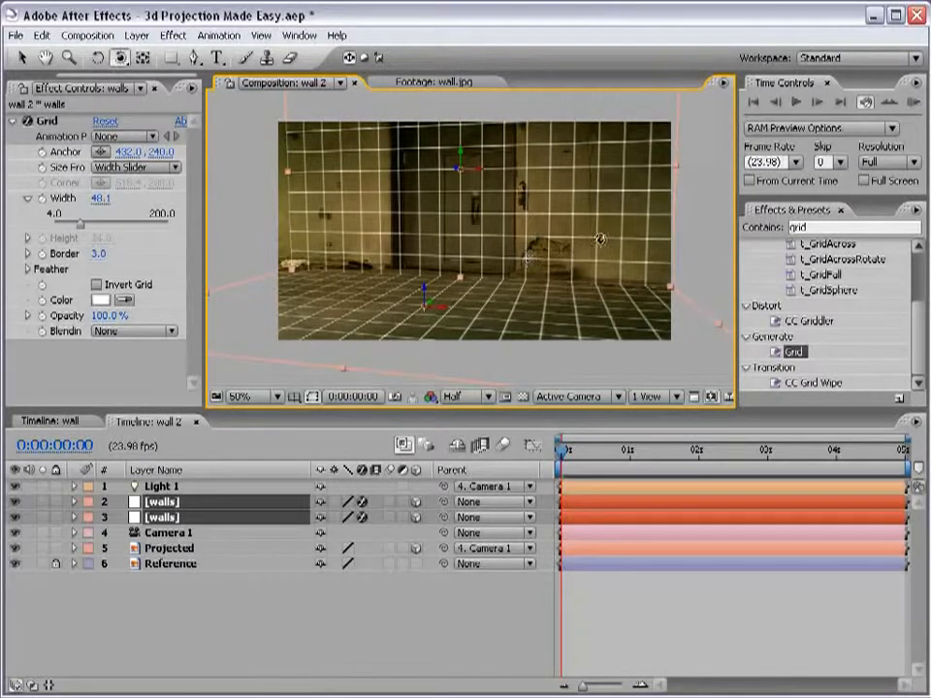
pyautogui.moveTo(608, 242); pyautogui.dragTo(600, 243)
# Step: Track Camera 1 slightly with the Track XY tool to align the grid's wall-floor seam with the base of the photo's wall
pyautogui.press('c')
pyautogui.press('c')
pyautogui.press('c')
pyautogui.press('c')
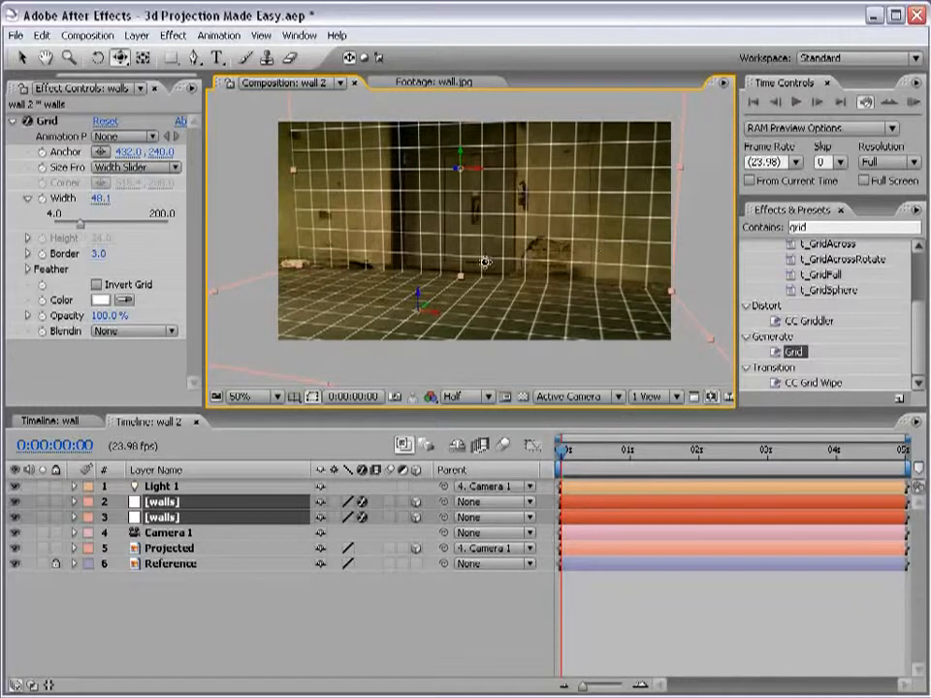
pyautogui.moveTo(495, 271)
pyautogui.mouseDown()
pyautogui.moveTo(483, 270)
pyautogui.moveTo(491, 270)
pyautogui.mouseUp()
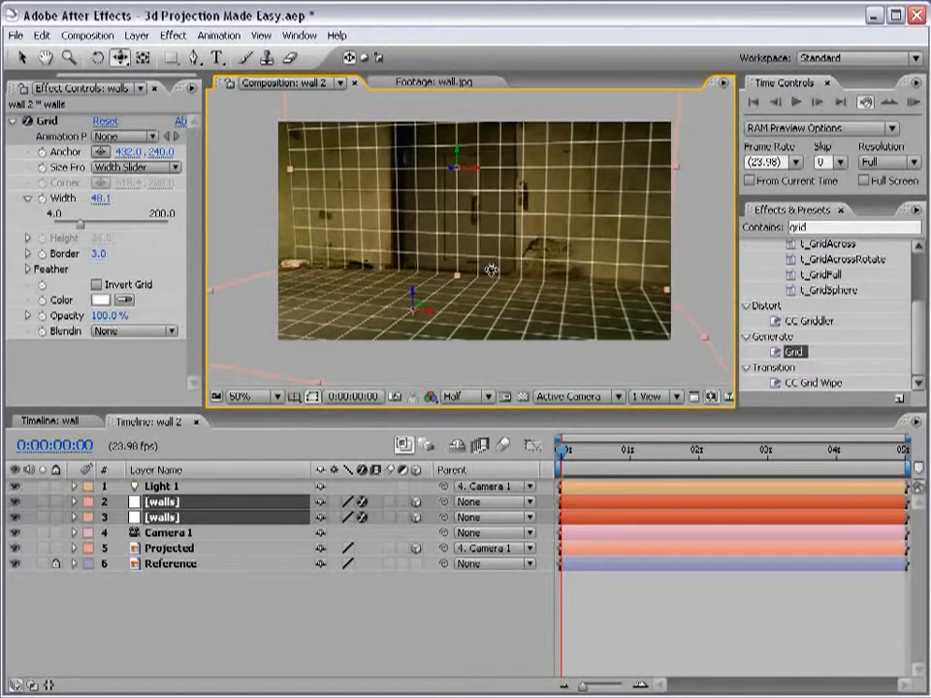
pyautogui.scroll(1, 498, 275)
pyautogui.moveTo(526, 310); pyautogui.dragTo(526, 259)
pyautogui.moveTo(466, 291); pyautogui.dragTo(469, 289)
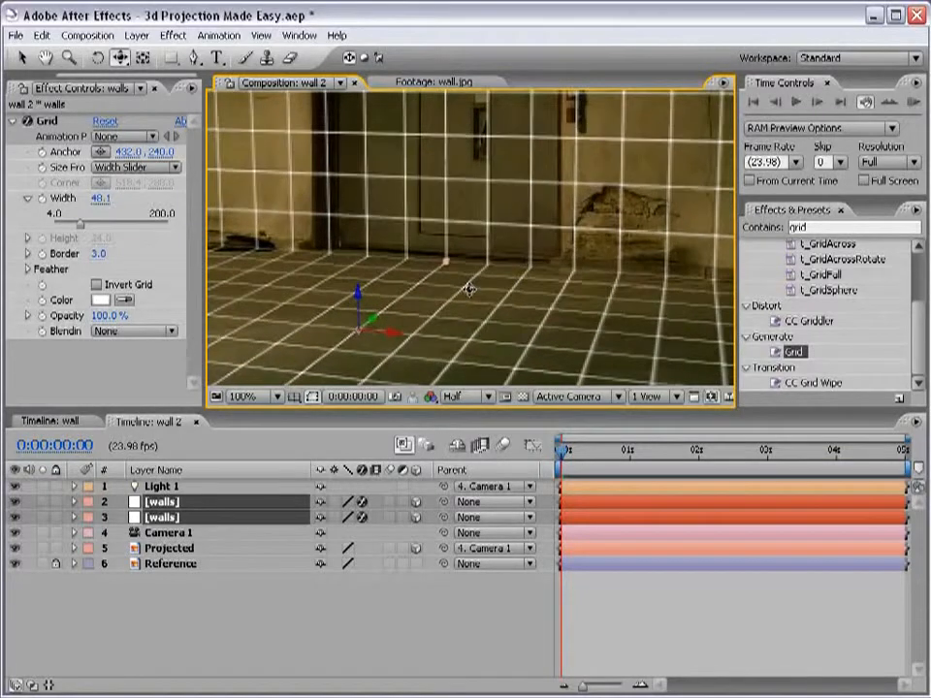
pyautogui.scroll(-1, 504, 275)
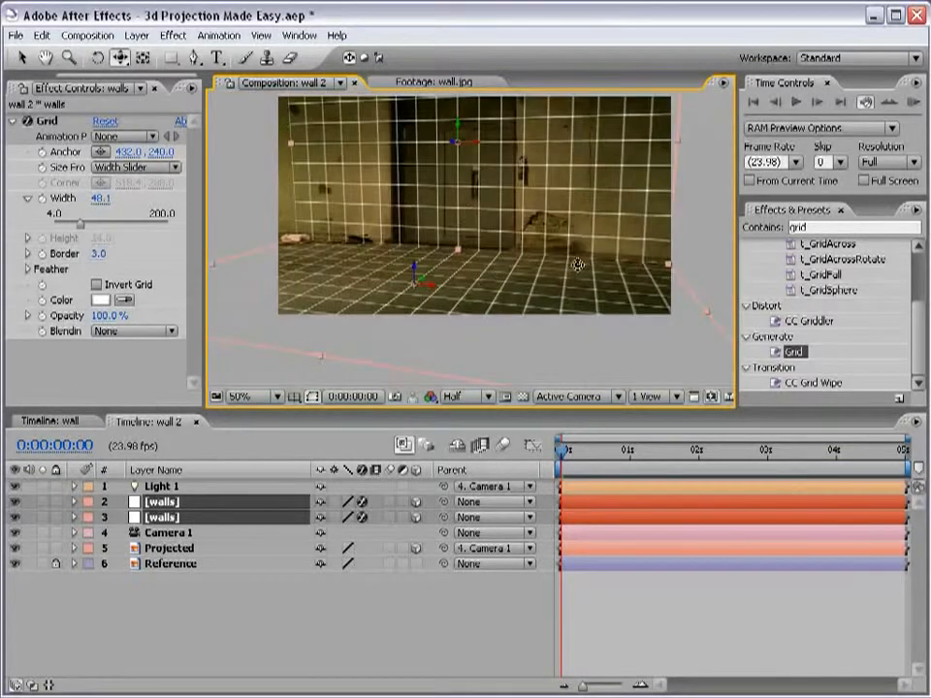
# Step: Widen the upright walls solid and the floor walls solid so both extend past the left edge of the photo
pyautogui.press('v')
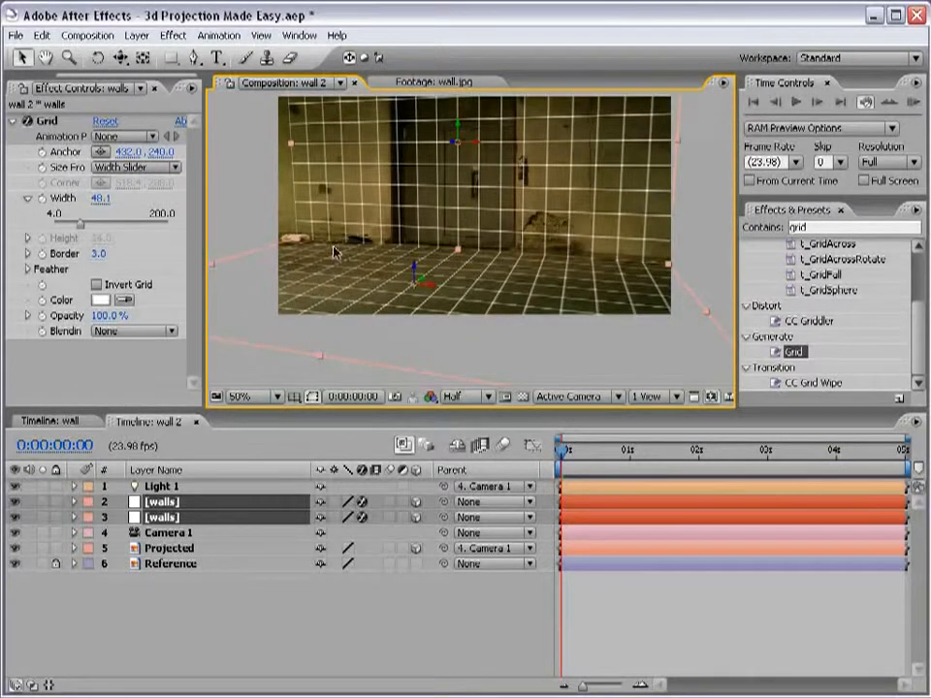
pyautogui.click(276, 170)
pyautogui.scroll(-1, 476, 254)
pyautogui.moveTo(478, 258); pyautogui.dragTo(497, 272)
pyautogui.scroll(1, 488, 248)
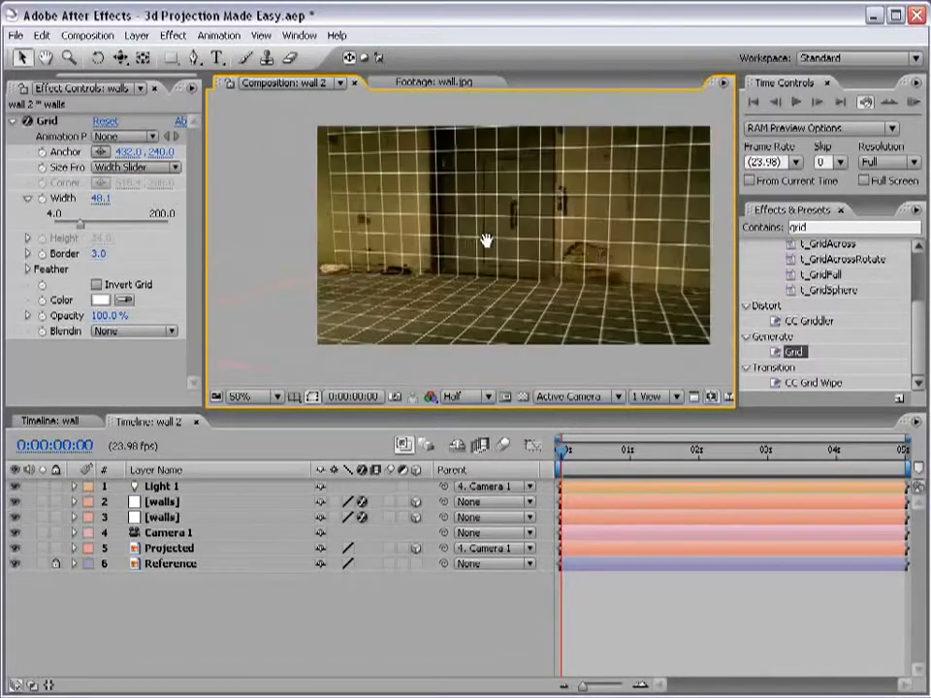
pyautogui.click(339, 208)
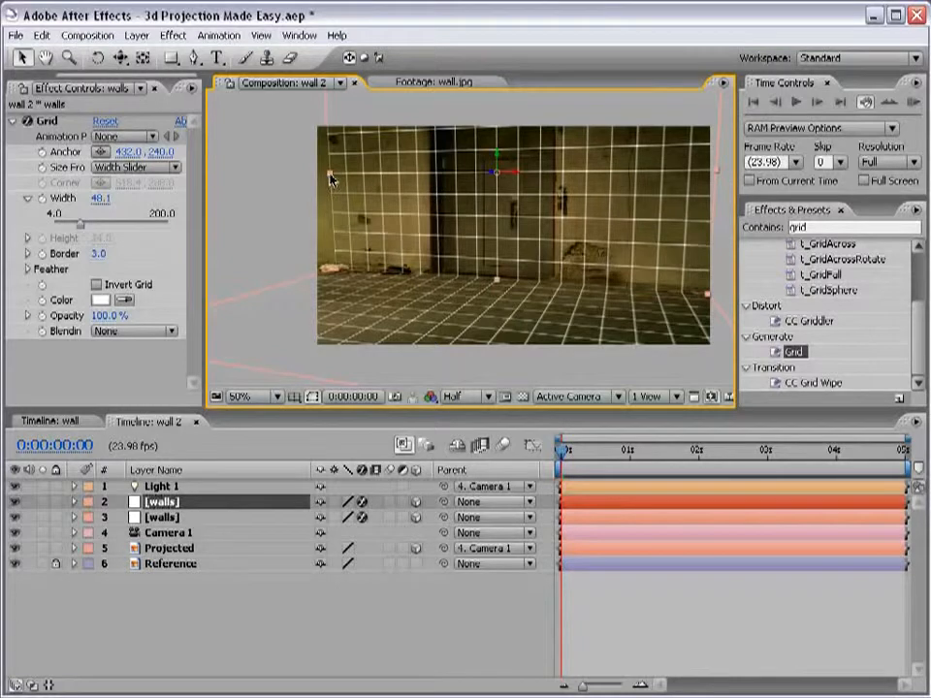
pyautogui.moveTo(330, 178); pyautogui.dragTo(252, 169)
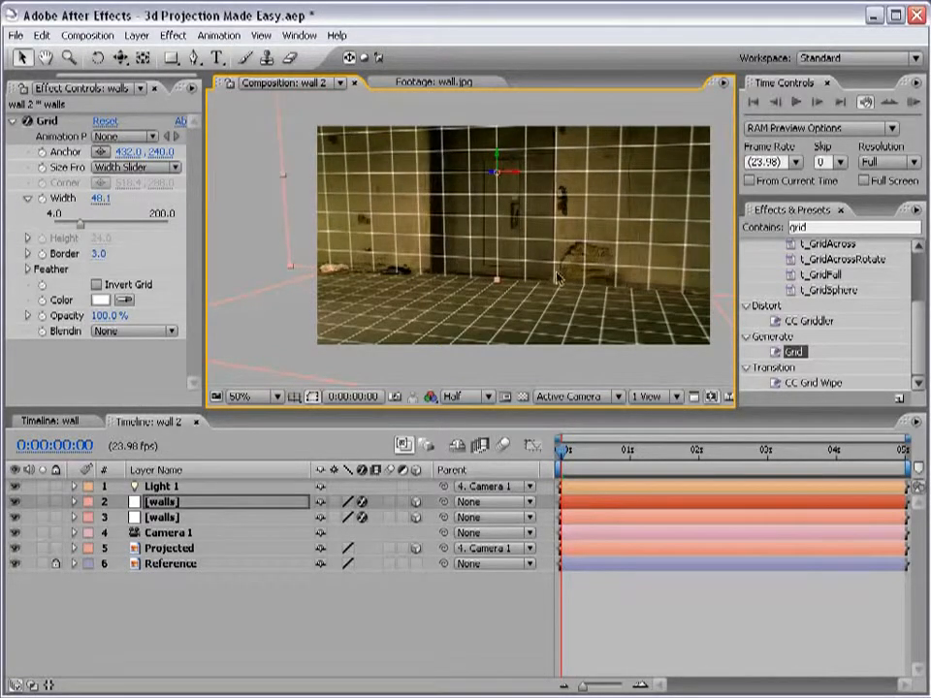
pyautogui.click(264, 298)
pyautogui.moveTo(253, 299)
pyautogui.mouseDown()
pyautogui.moveTo(218, 285)
pyautogui.moveTo(249, 277)
pyautogui.mouseUp()
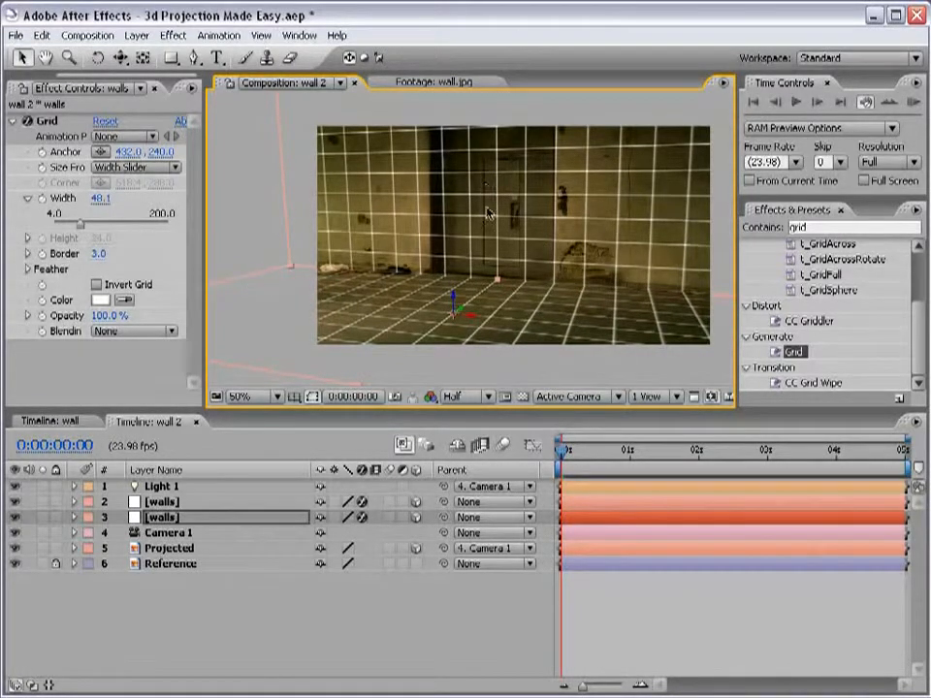
# Step: Orbit Camera 1 slightly in the enlarged composition view to align the grid lines with the photo's wall and floor perspective
pyautogui.press('`')
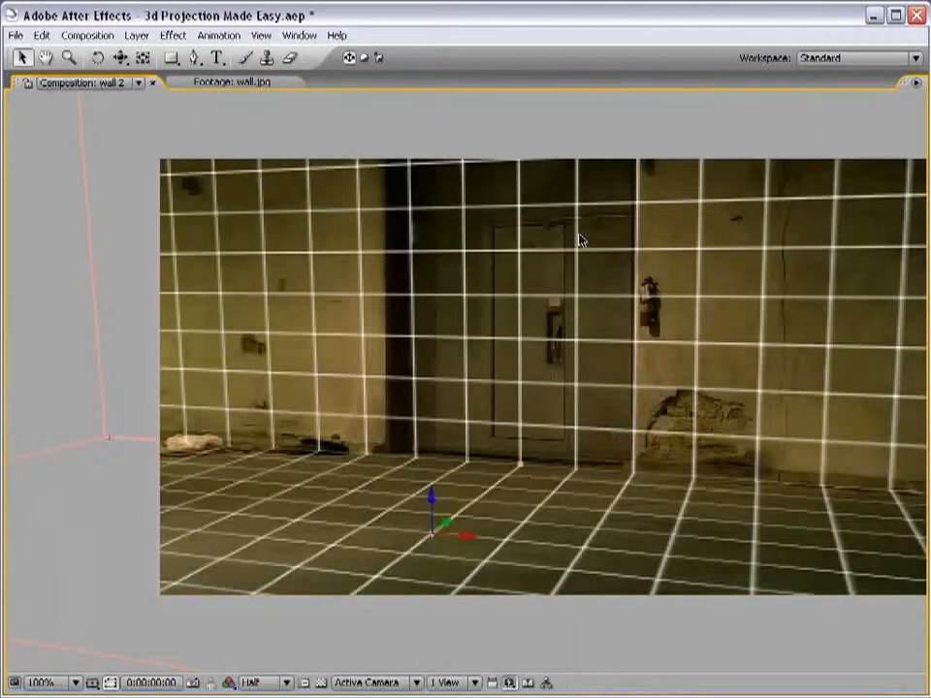
pyautogui.press('c')
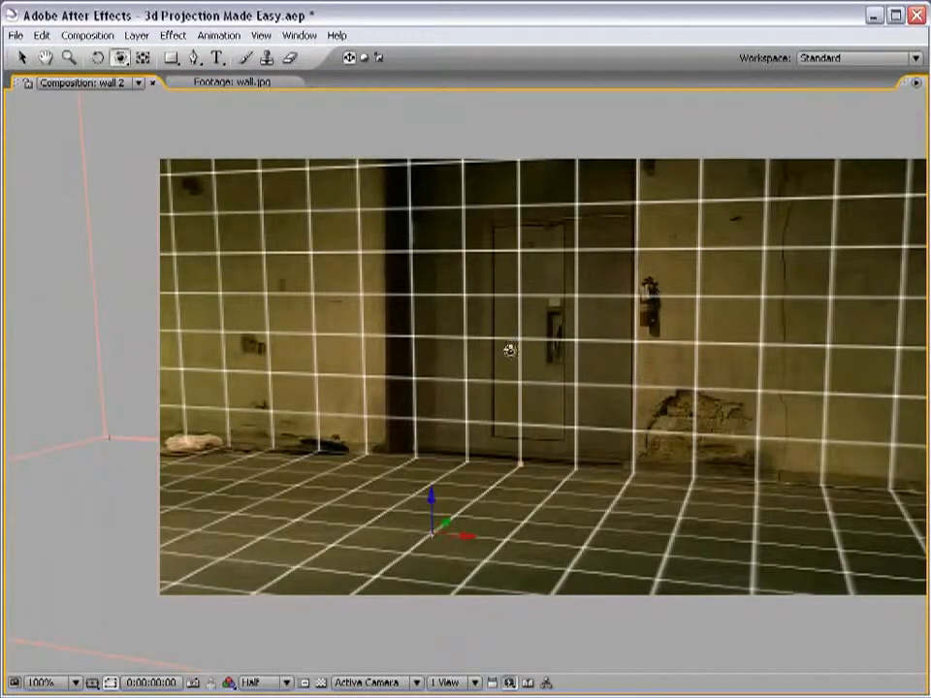
pyautogui.moveTo(510, 350); pyautogui.dragTo(505, 334)
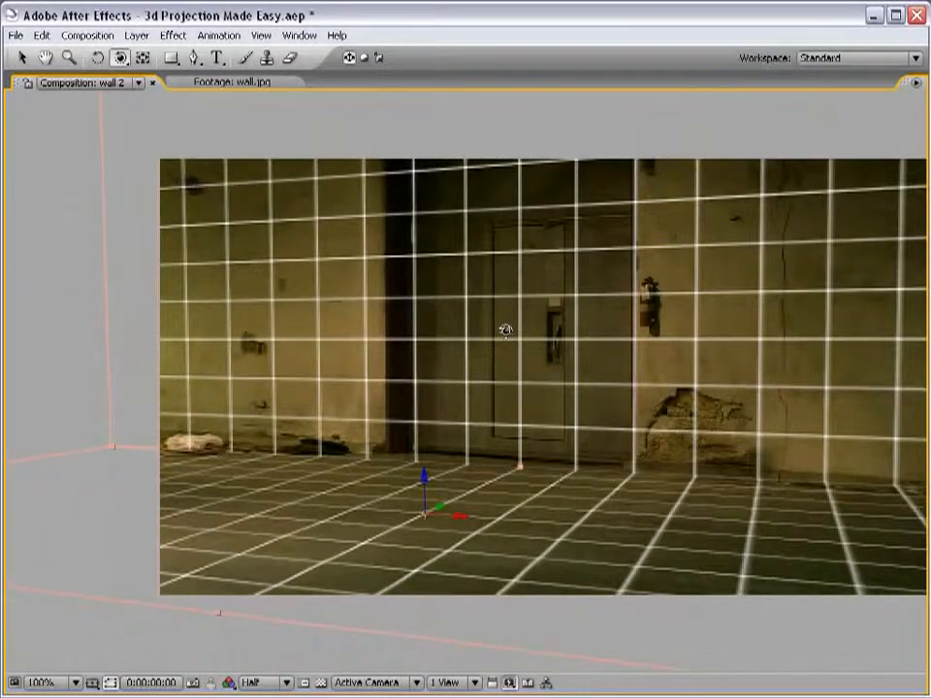
pyautogui.press('`')
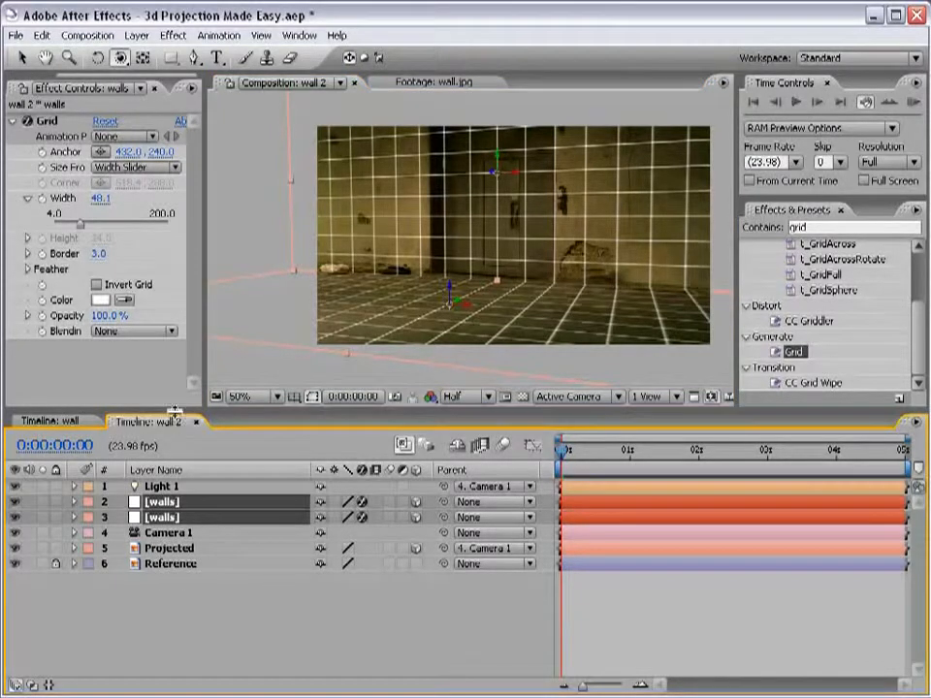
# Step: Turn Accepts Shadows on in the Material Options of both walls layers and collapse their properties
pyautogui.moveTo(177, 413); pyautogui.dragTo(183, 254)
pyautogui.press('a')
pyautogui.press('a')
pyautogui.scroll(-1, 223, 340)
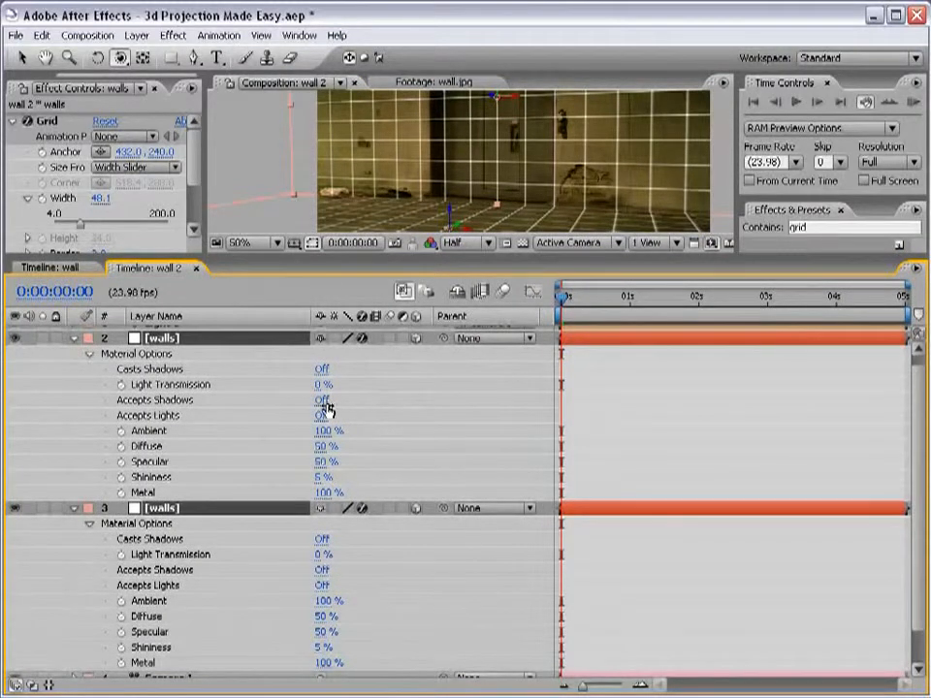
pyautogui.click(323, 402)
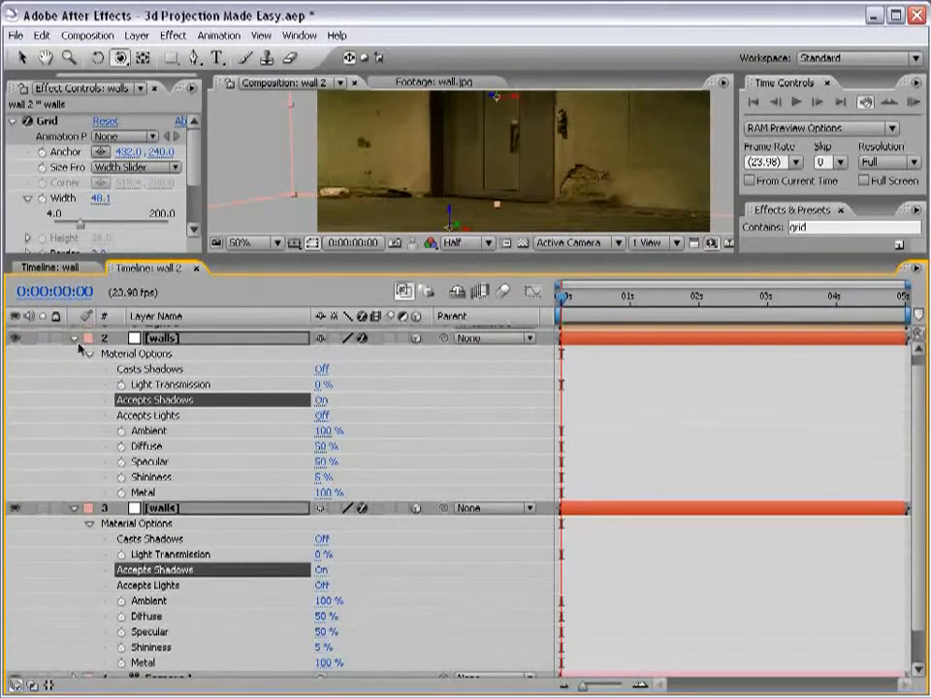
pyautogui.press('a')
pyautogui.press('a')
pyautogui.moveTo(244, 252); pyautogui.dragTo(252, 378)
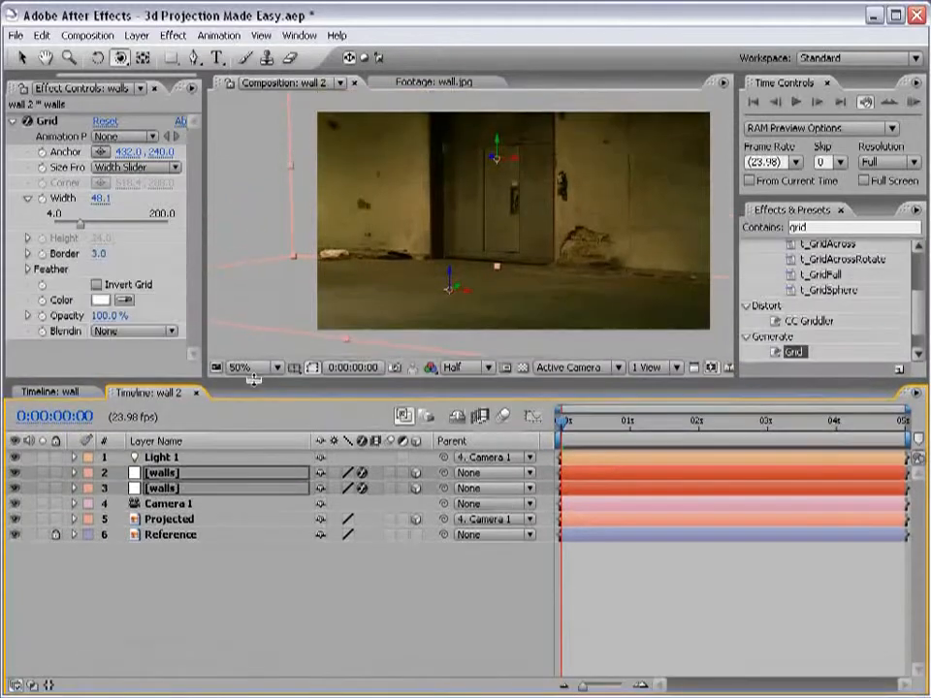
# Step: Switch off the Grid effects on both walls layers, hide the Reference layer, and deselect all layers
pyautogui.click(362, 474)
pyautogui.click(361, 488)
pyautogui.click(362, 488)
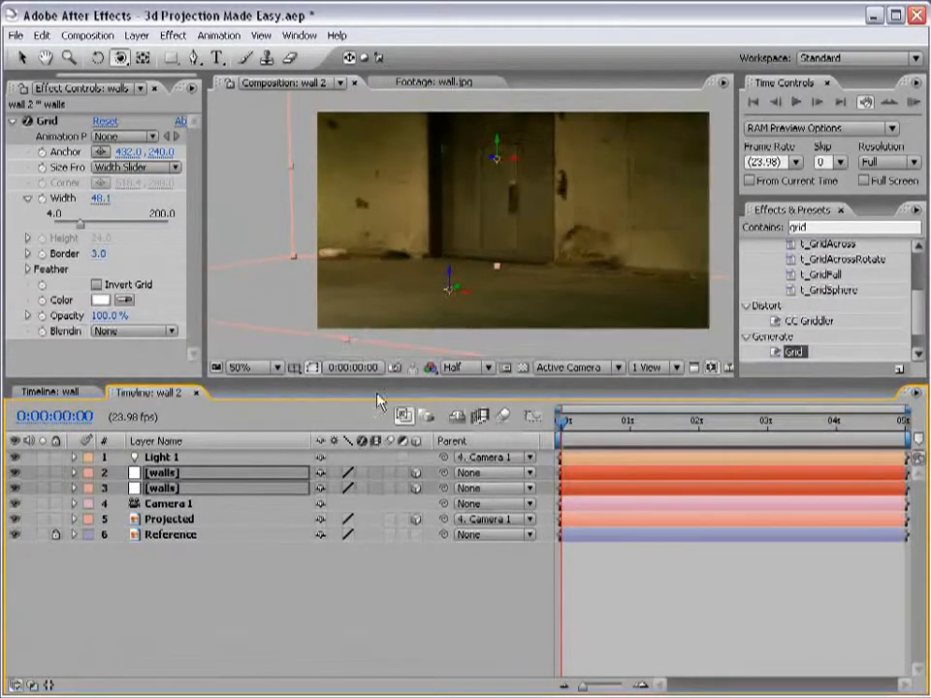
pyautogui.click(15, 536)
pyautogui.moveTo(412, 379); pyautogui.dragTo(412, 463)
pyautogui.press('c')
pyautogui.press('v')
pyautogui.press('F2')
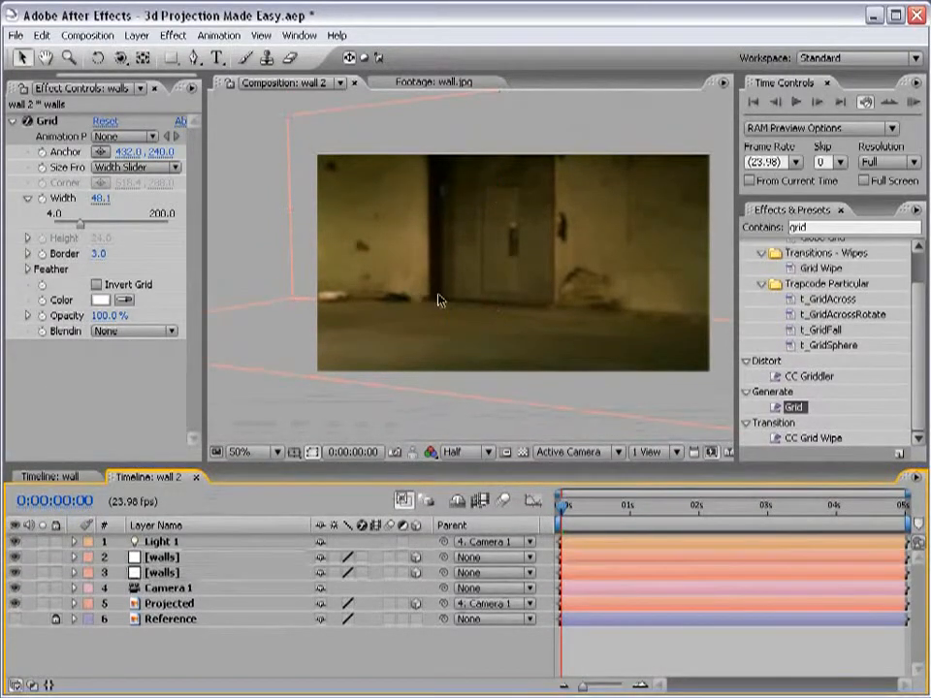
# Step: Set the parent of the Projected layer and of Light 1 to None
pyautogui.click(173, 603)
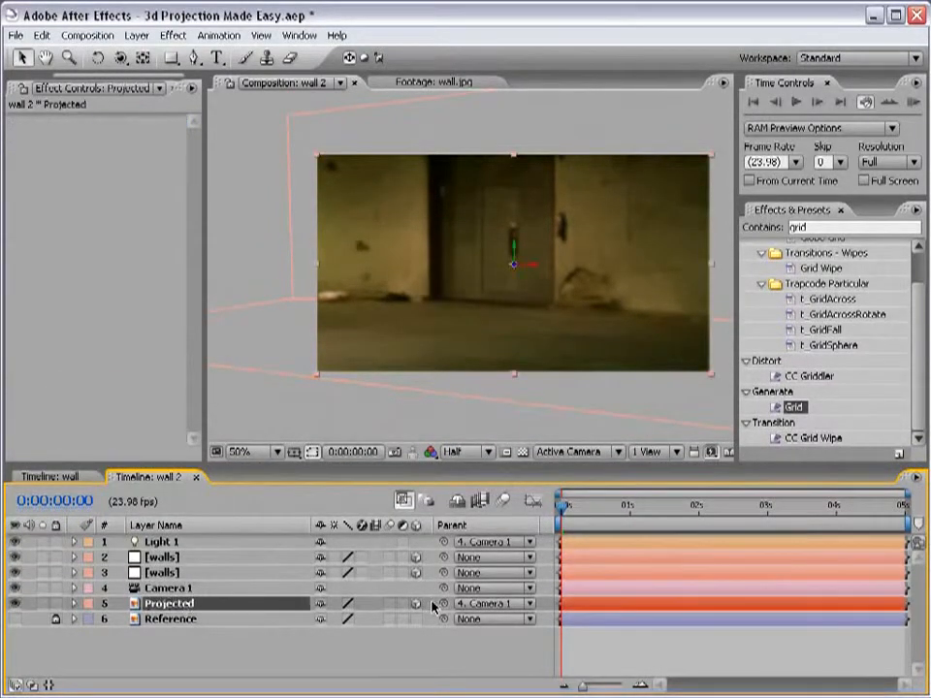
pyautogui.click(471, 611)
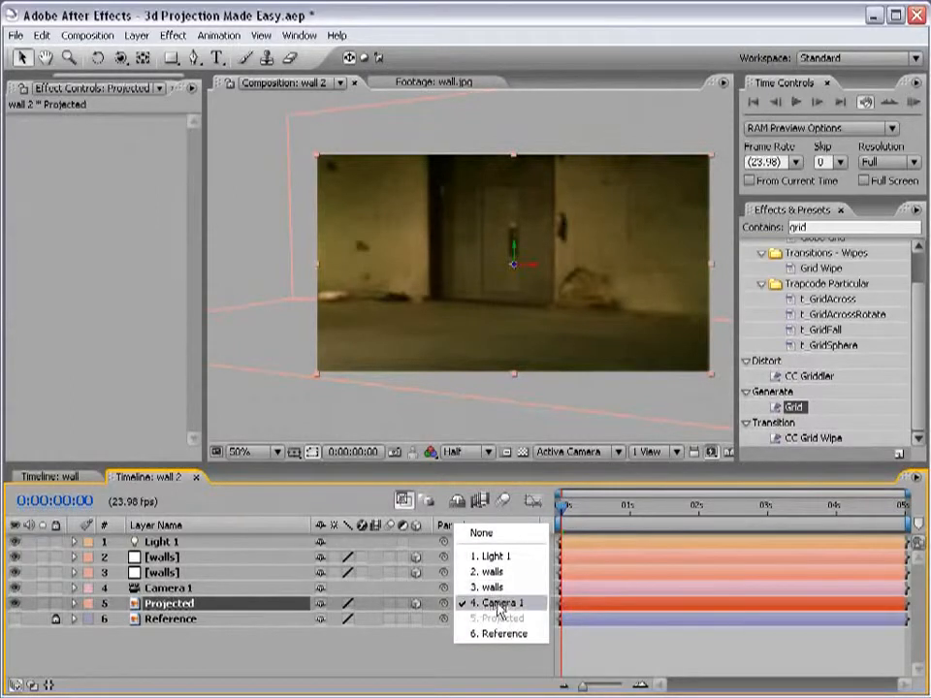
pyautogui.click(493, 536)
pyautogui.click(178, 543)
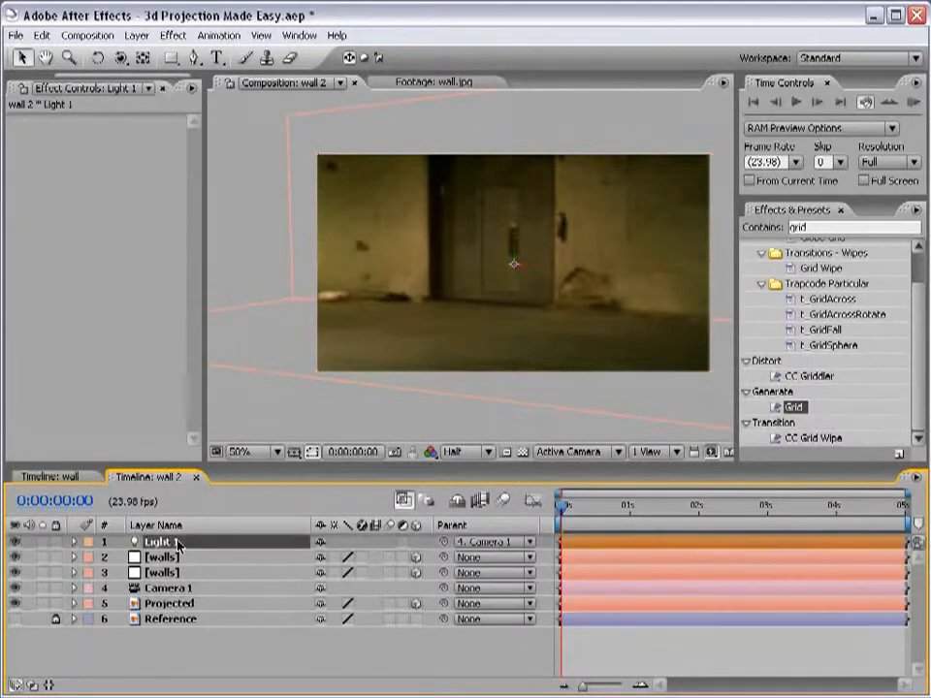
pyautogui.click(485, 541)
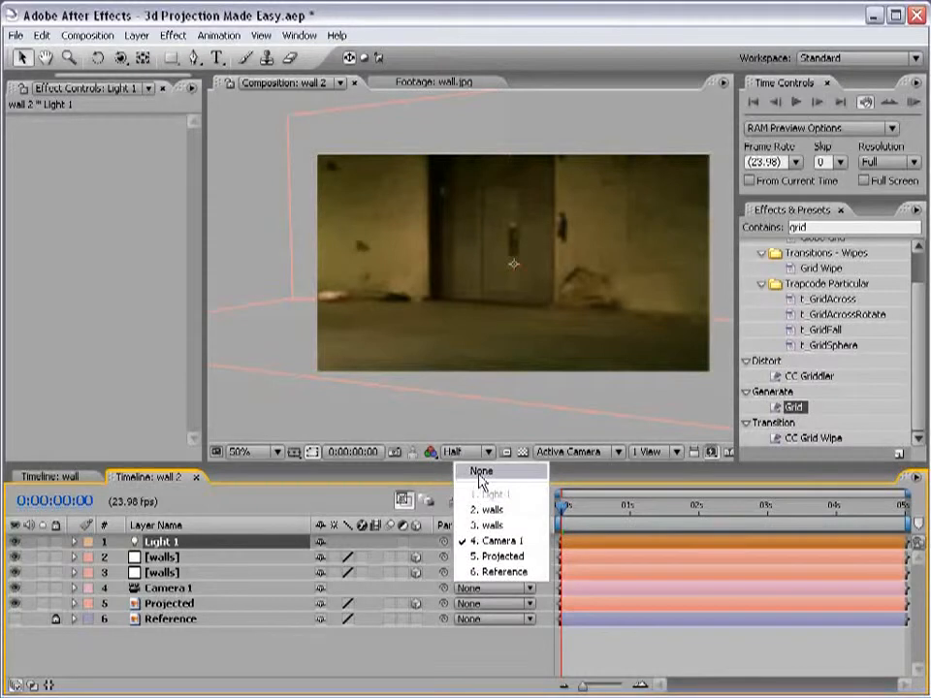
pyautogui.click(480, 475)
# Step: Orbit Camera 1 slightly and move it closer to the wall with the Track Z tool
pyautogui.click(187, 588)
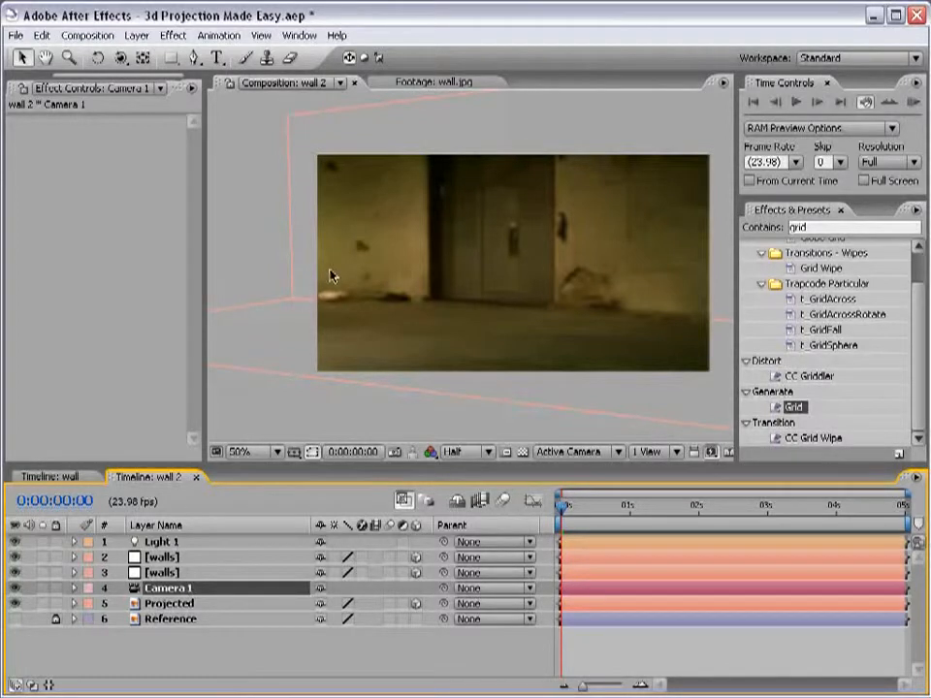
pyautogui.press('c')
pyautogui.moveTo(358, 291); pyautogui.dragTo(501, 270)
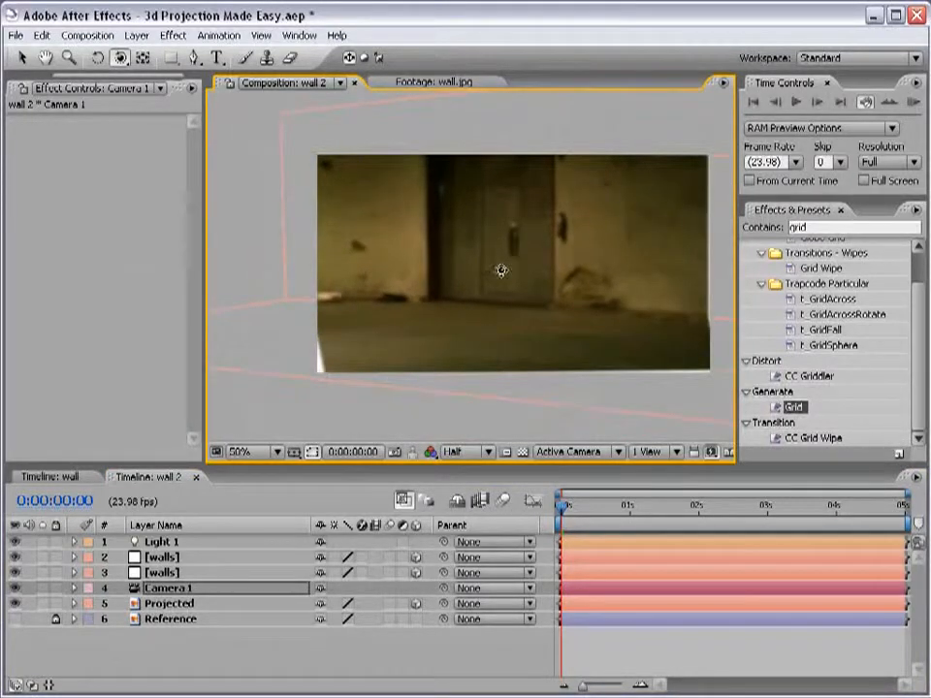
pyautogui.press('c')
pyautogui.moveTo(509, 318); pyautogui.dragTo(656, 259)
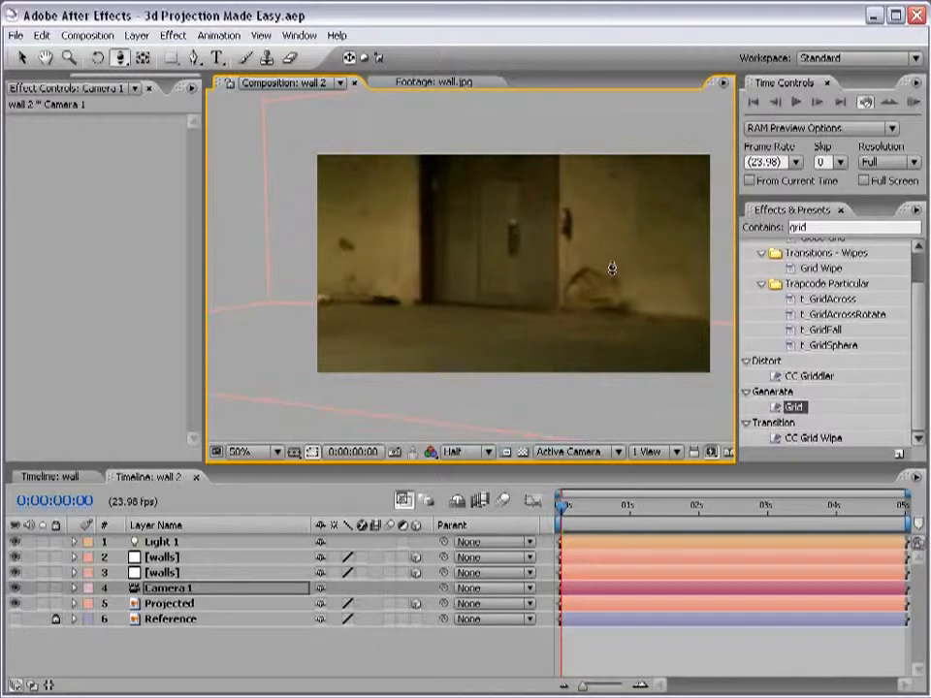
# Step: Try orbiting Camera 1 far around the projected wall, and undo the orbit
pyautogui.moveTo(457, 291); pyautogui.dragTo(421, 298)
pyautogui.moveTo(591, 289); pyautogui.dragTo(539, 286)
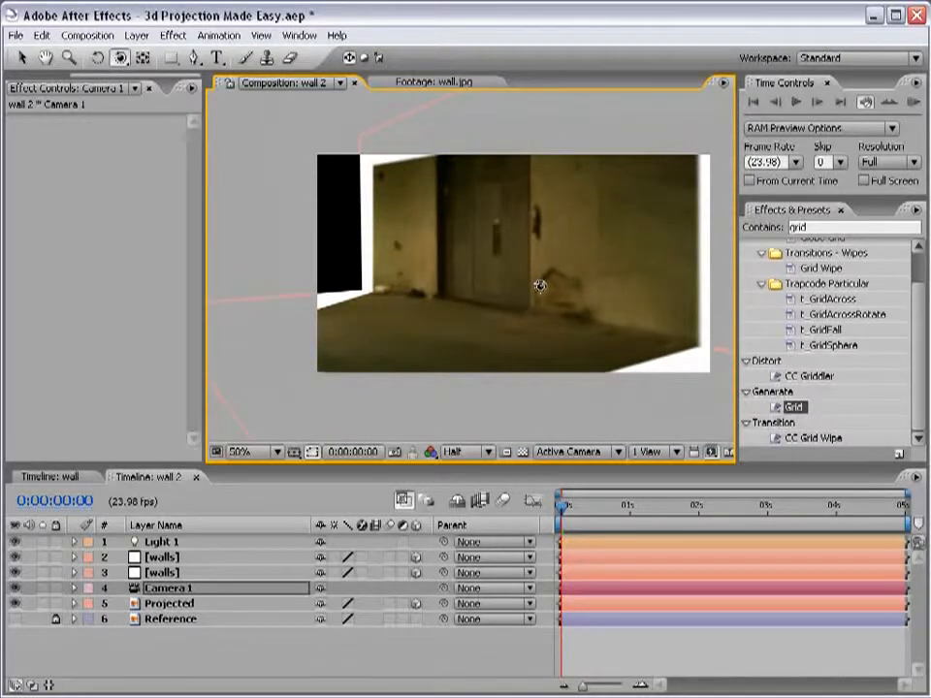
pyautogui.hotkey('ctrl', 'z')
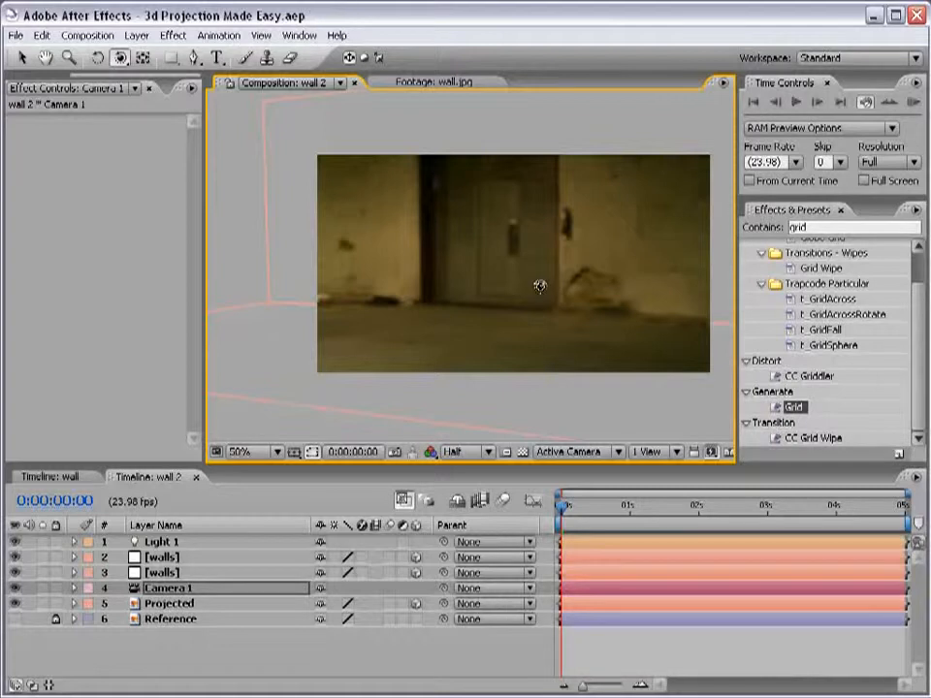
# Step: Set the wall 2 composition's Advanced 3D Shadow Map Resolution to 4000 and apply the settings
pyautogui.press('v')
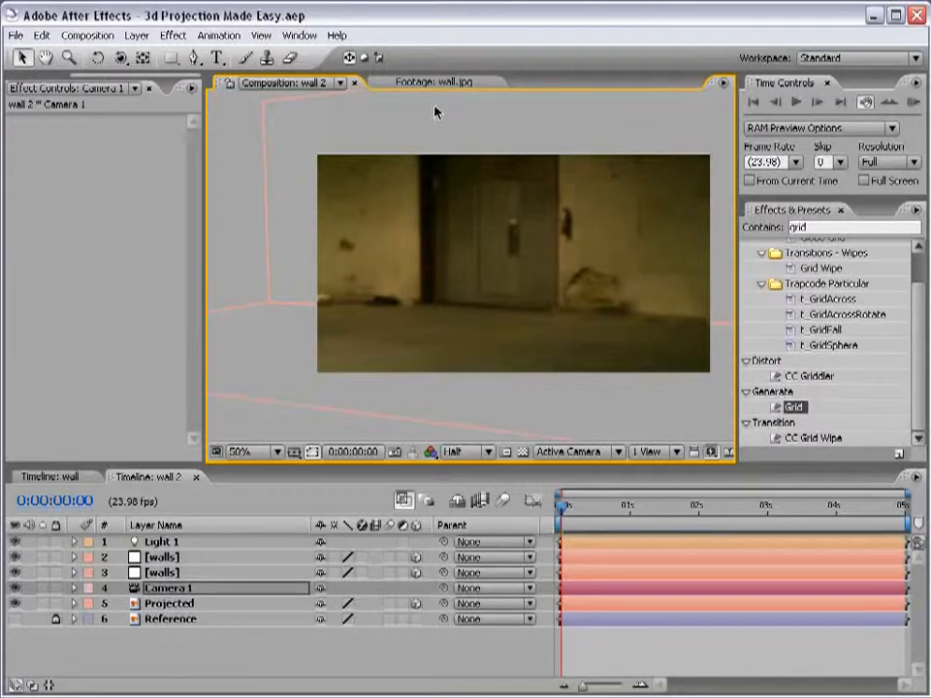
pyautogui.click(103, 38)
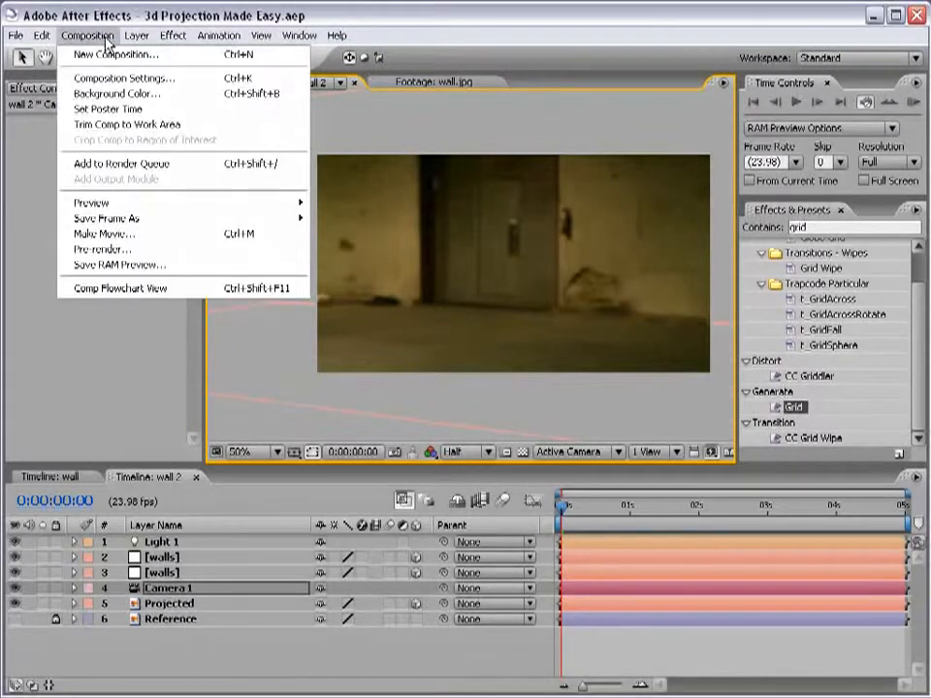
pyautogui.click(171, 79)
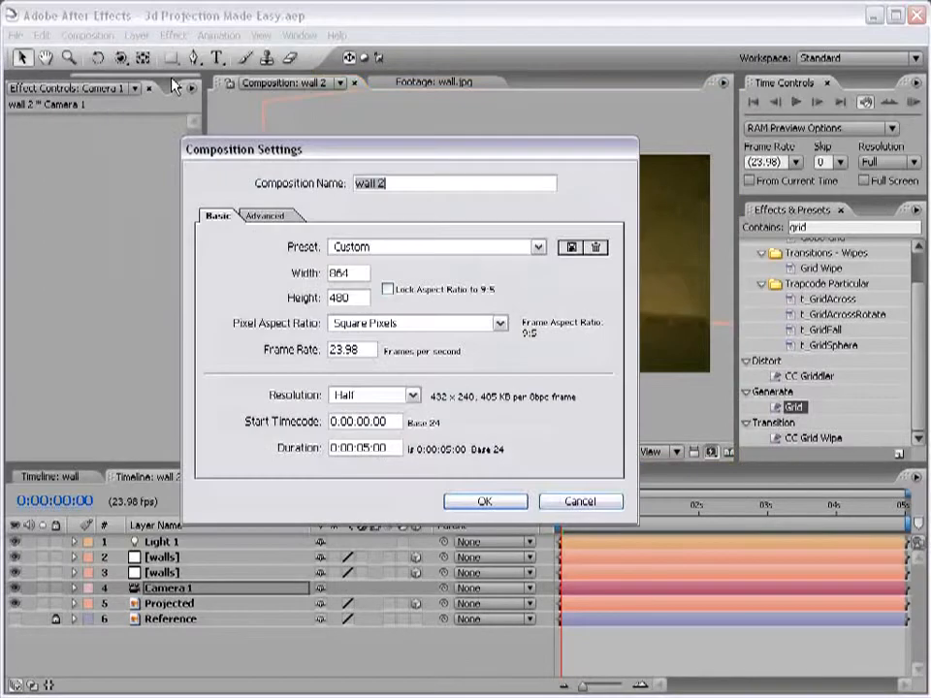
pyautogui.click(270, 219)
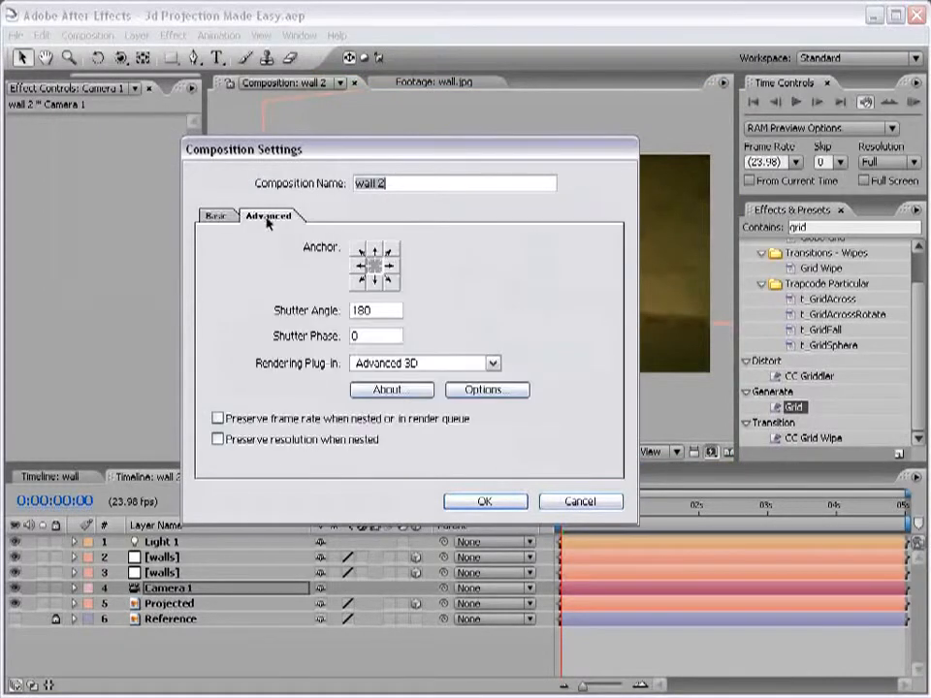
pyautogui.click(476, 390)
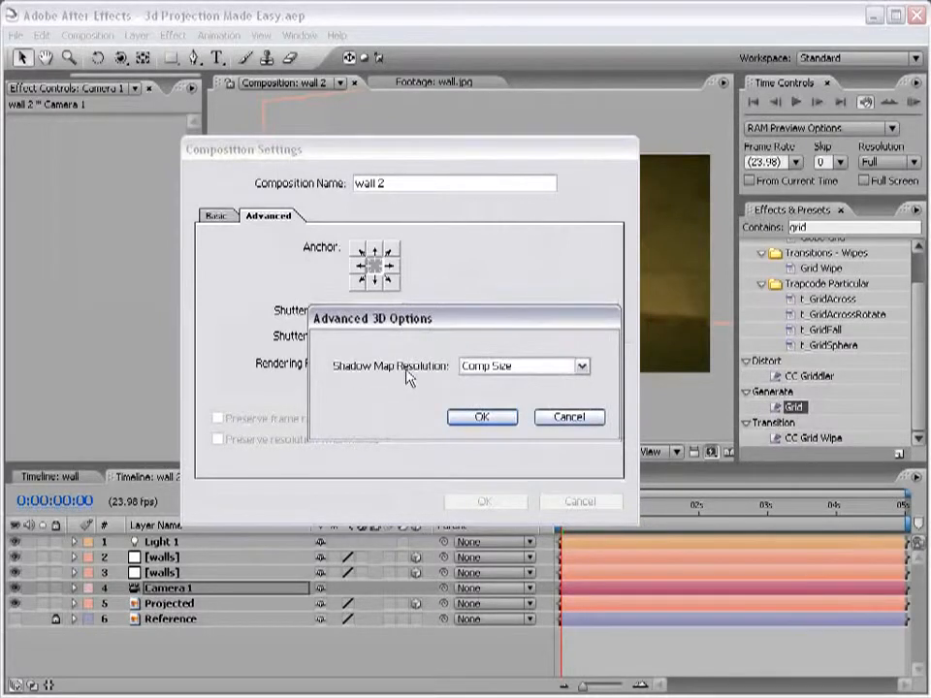
pyautogui.click(492, 367)
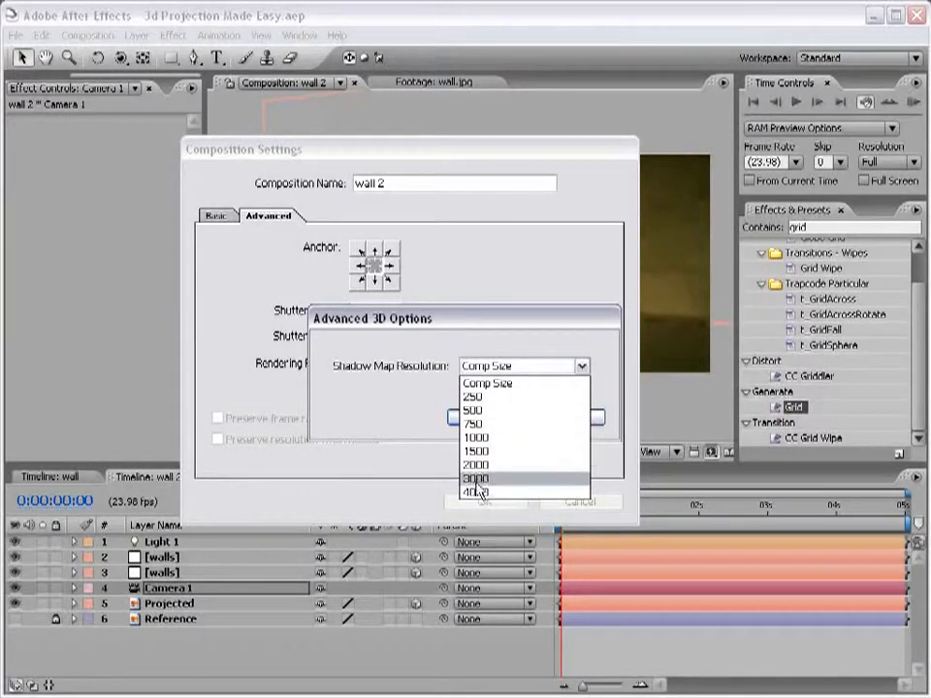
pyautogui.click(476, 492)
pyautogui.click(477, 417)
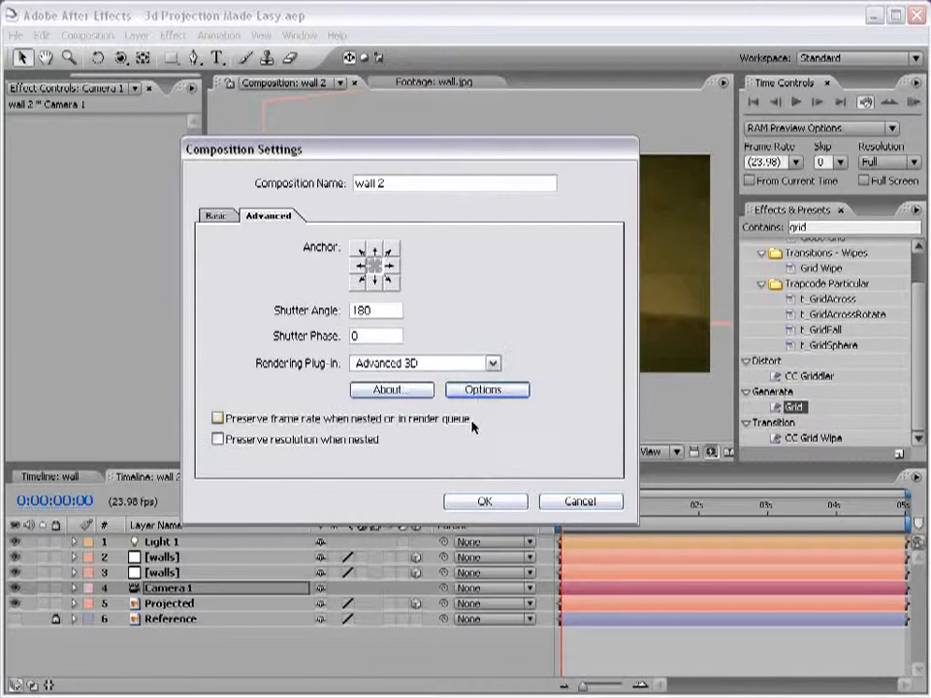
pyautogui.click(485, 501)
# Step: Set the composition preview resolution to Full and inspect the projected door and wall detail up close
pyautogui.scroll(2, 447, 264)
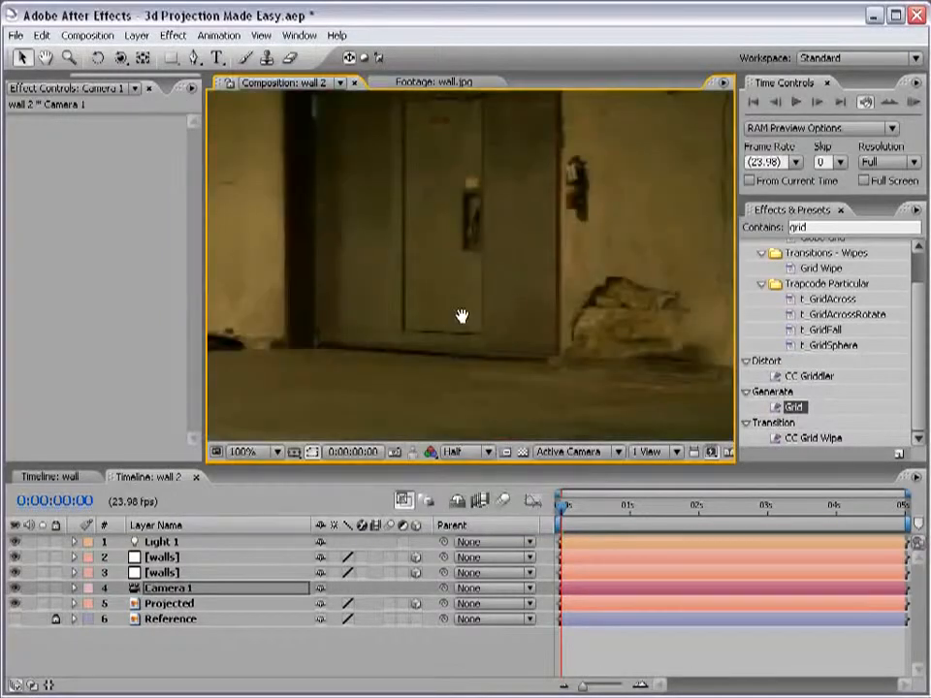
pyautogui.scroll(-2, 461, 316)
pyautogui.click(468, 452)
pyautogui.click(455, 467)
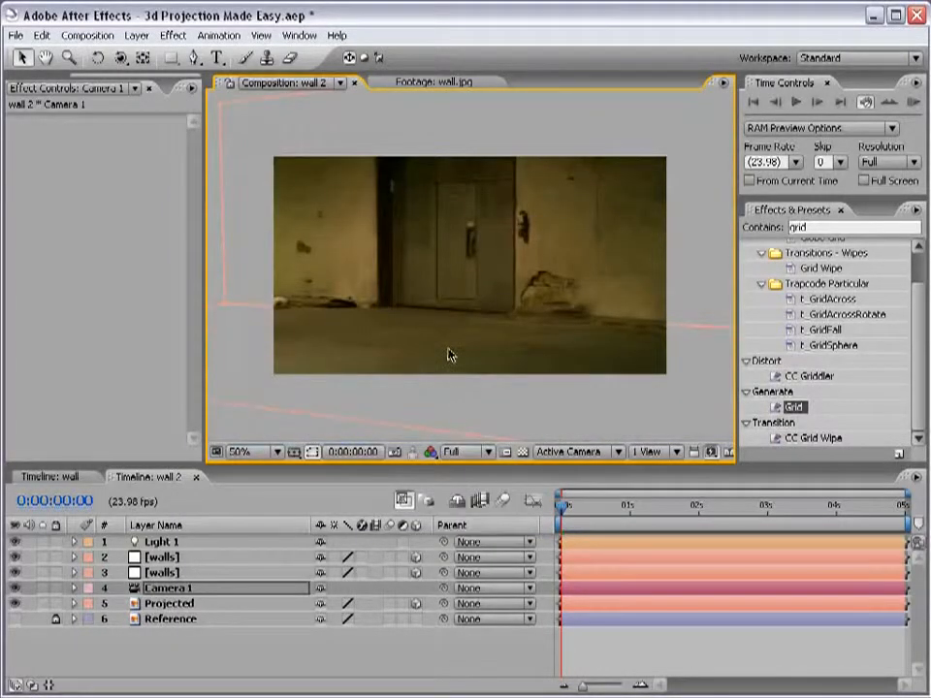
pyautogui.scroll(2, 447, 355)
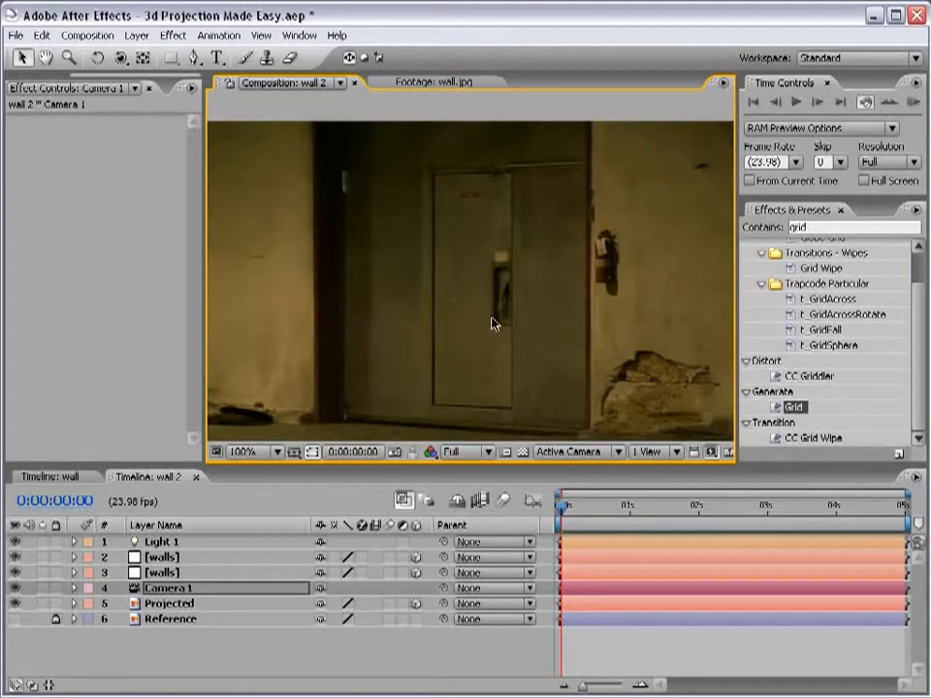
pyautogui.scroll(-2, 492, 322)
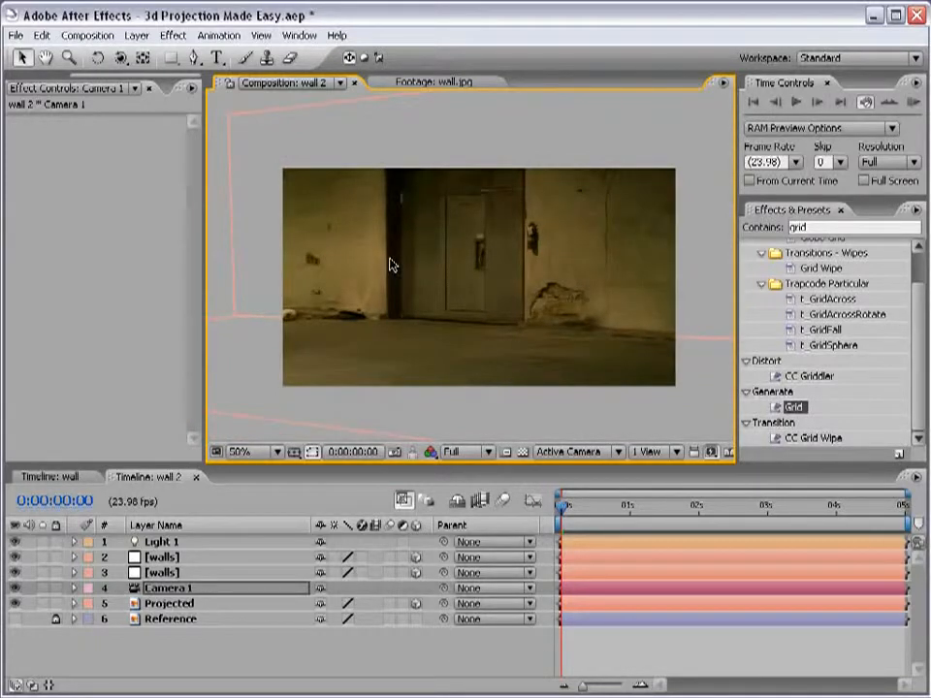
pyautogui.scroll(2, 490, 270)
pyautogui.scroll(-2, 491, 271)
# Step: Orbit Camera 1 slightly around the projected door to examine its depth against the wall
pyautogui.press('c')
pyautogui.moveTo(397, 314); pyautogui.dragTo(376, 322)
pyautogui.press('v')
pyautogui.click(297, 218)
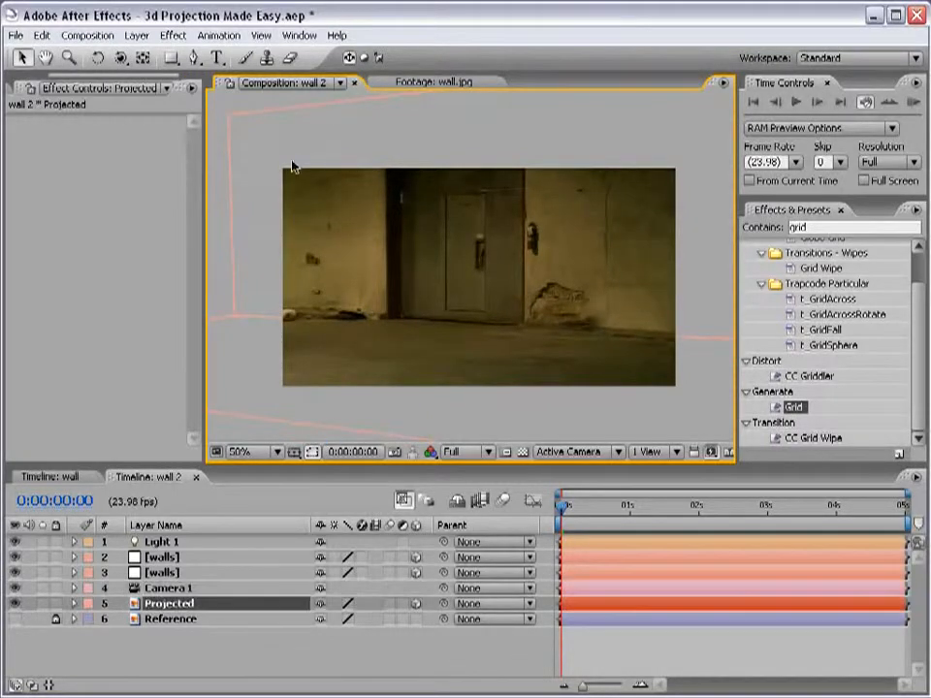
# Step: Draw a four-point mask around the door on the upright walls layer with the Pen tool
pyautogui.click(162, 573)
pyautogui.click(162, 557)
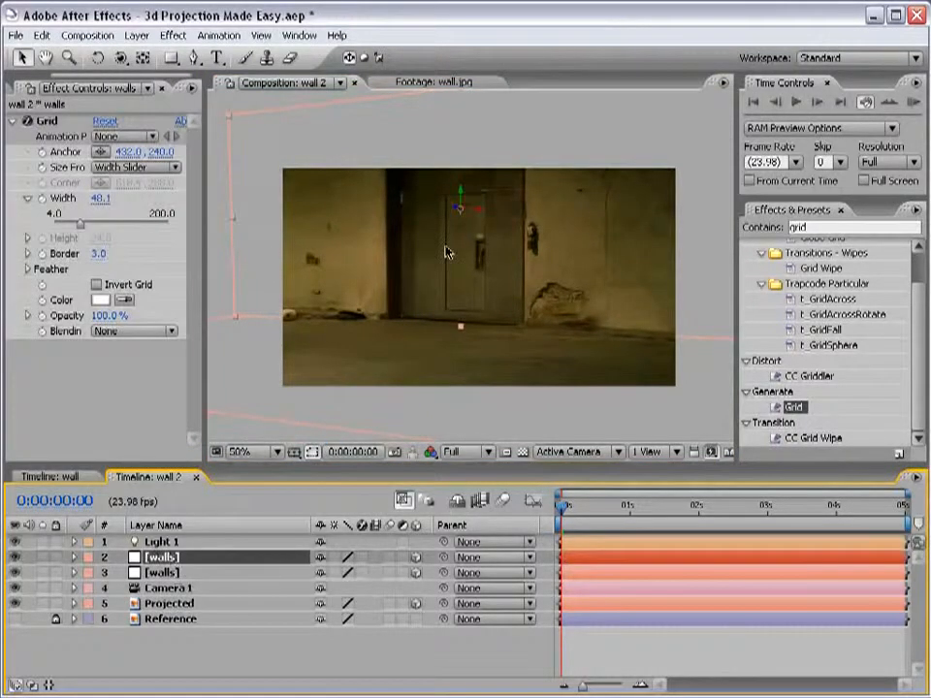
pyautogui.click(193, 57)
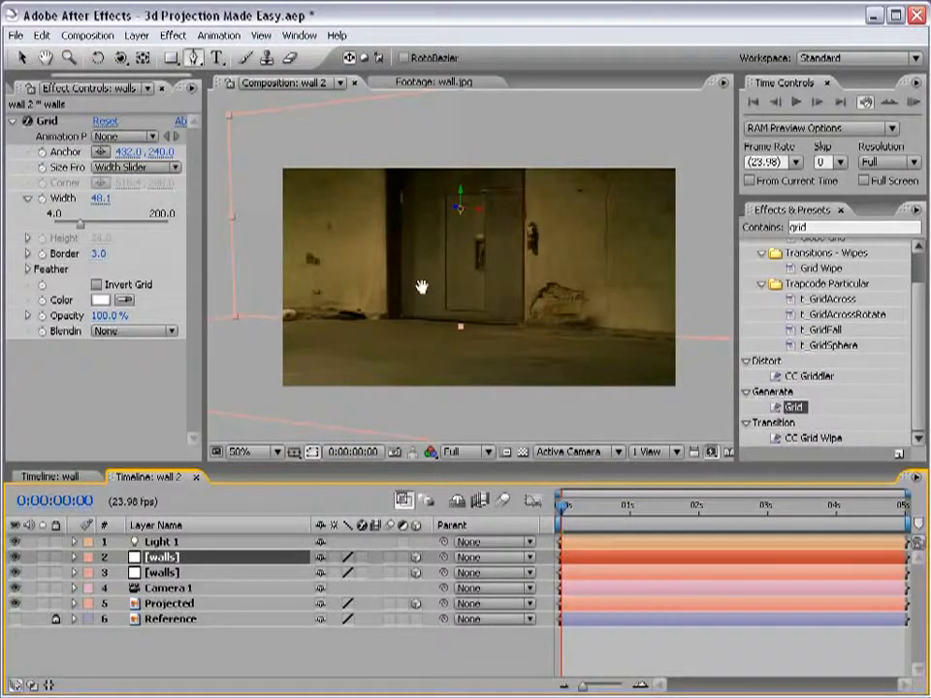
pyautogui.scroll(1, 422, 287)
pyautogui.moveTo(378, 242); pyautogui.dragTo(418, 336)
pyautogui.scroll(-1, 410, 284)
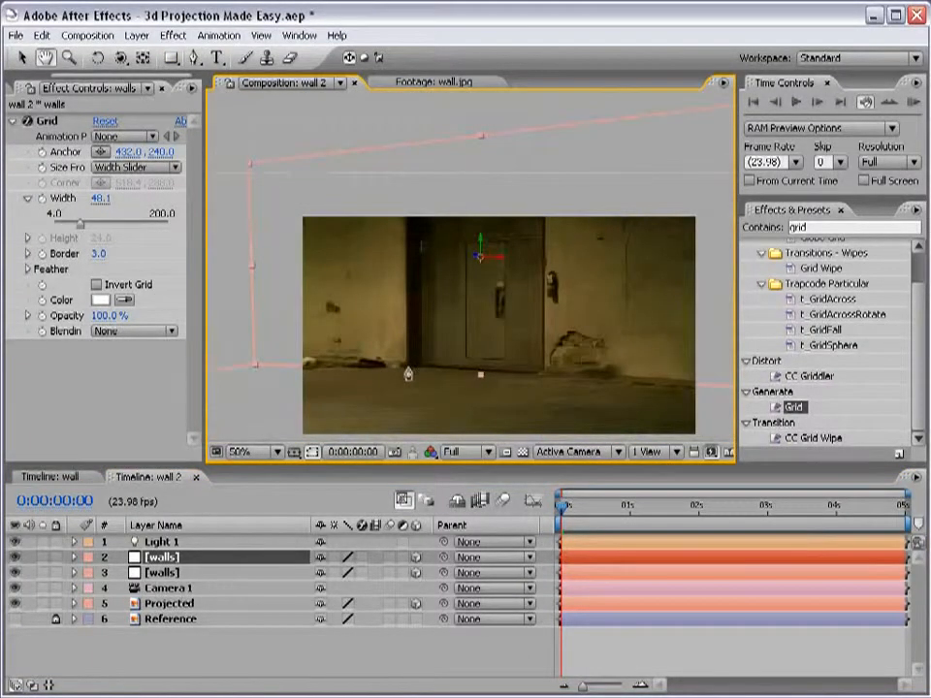
pyautogui.click(405, 367)
pyautogui.click(406, 204)
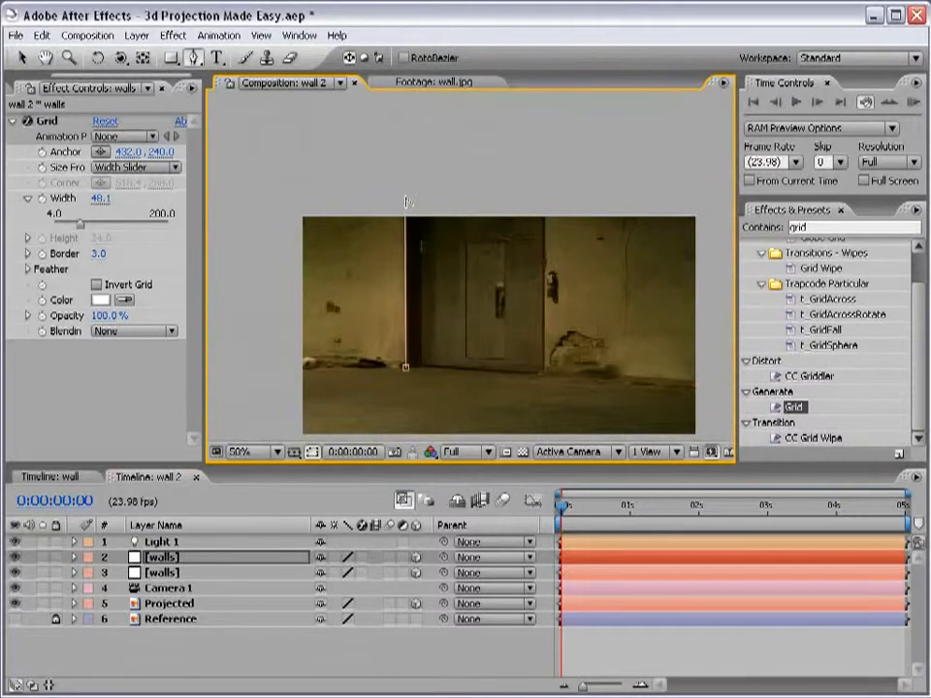
pyautogui.click(545, 372)
pyautogui.click(407, 371)
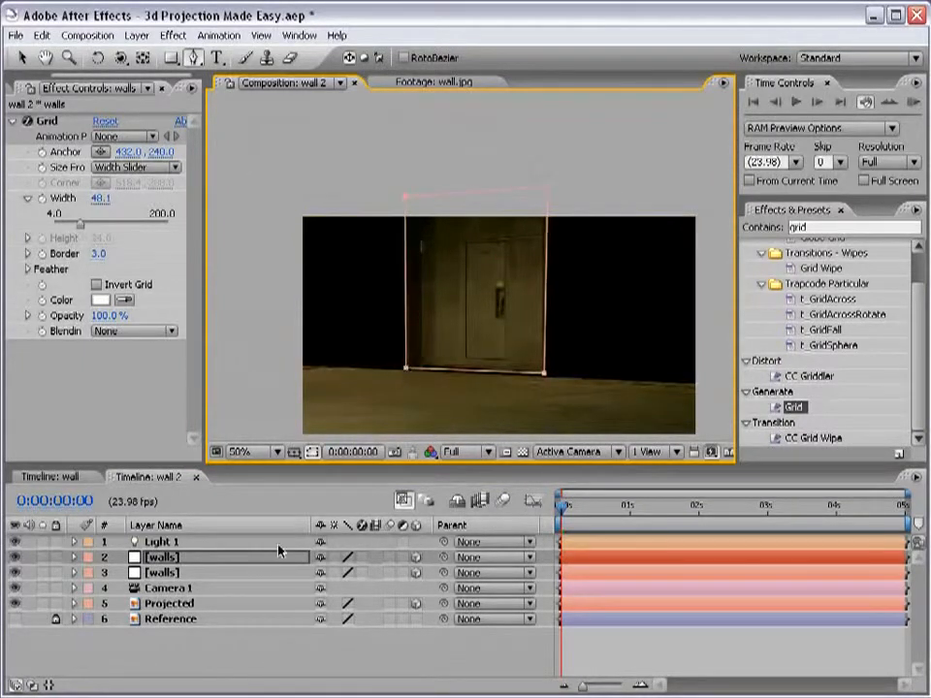
# Step: Set the door mask's mode to Subtract on the upright walls layer to cut out the doorway
pyautogui.click(167, 561)
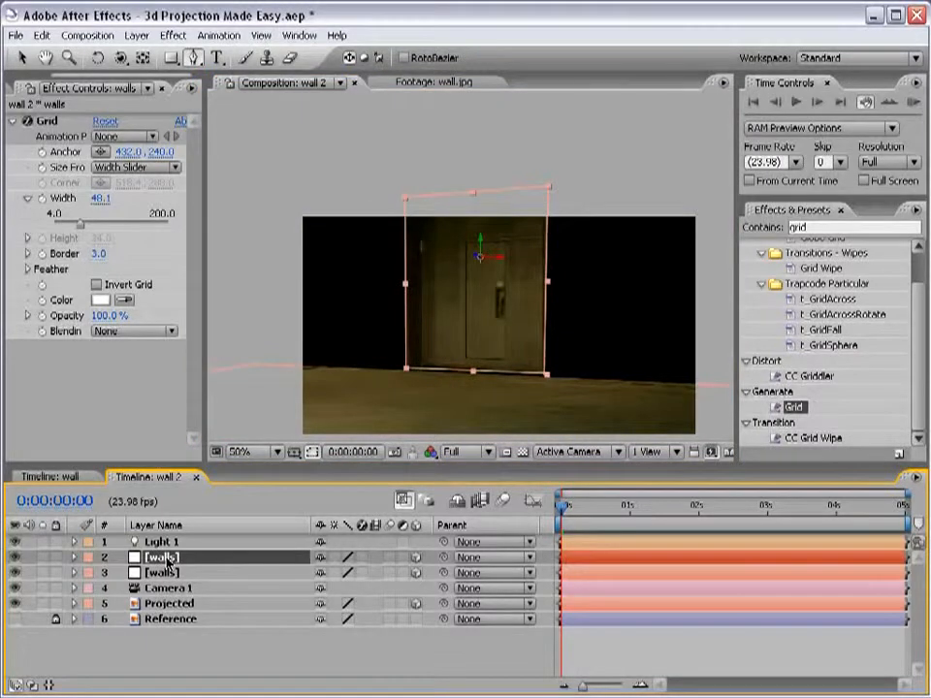
pyautogui.press('m')
pyautogui.press('m')
pyautogui.click(341, 572)
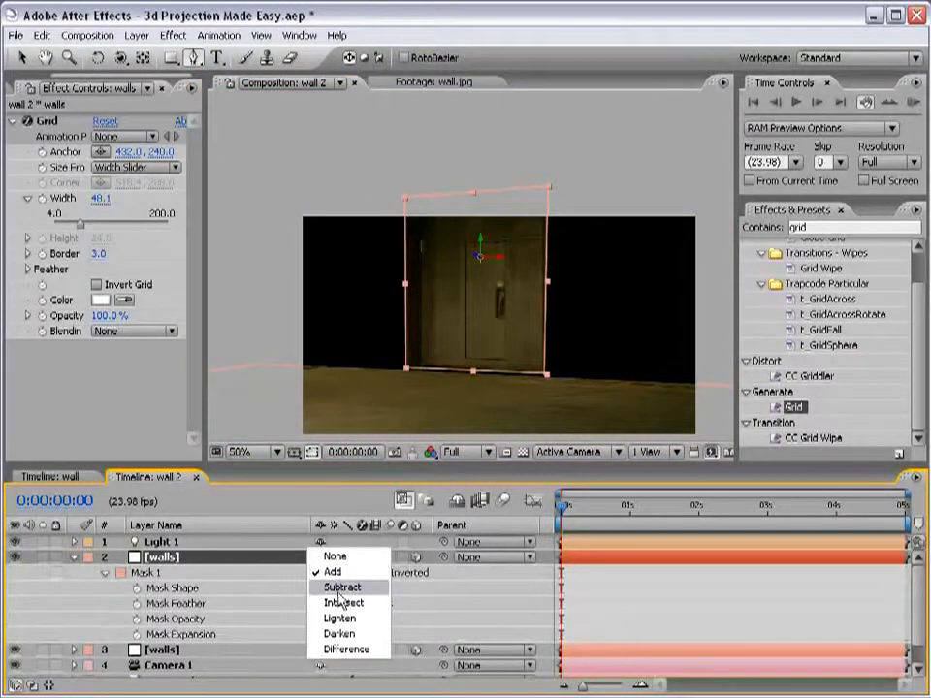
pyautogui.click(337, 587)
pyautogui.press('v')
pyautogui.click(585, 572)
pyautogui.click(584, 560)
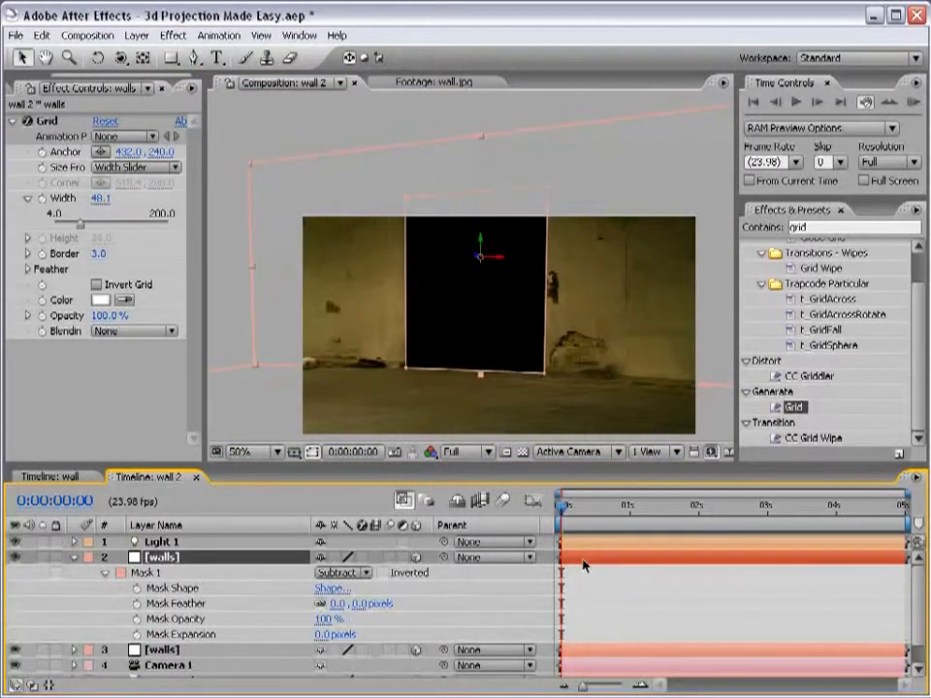
pyautogui.click(584, 573)
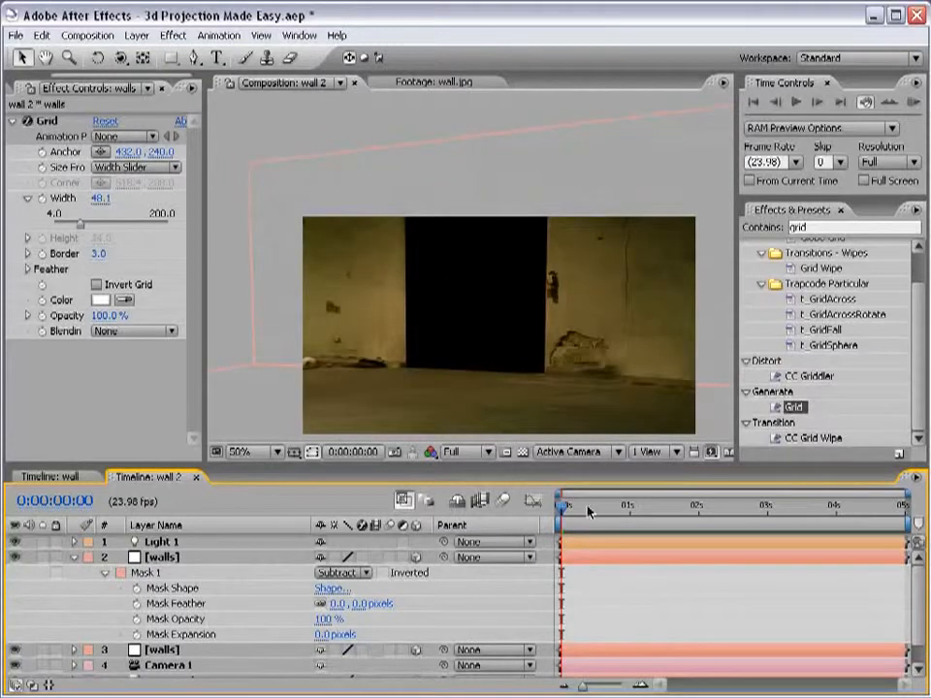
# Step: Duplicate the masked walls layer and push the copy back in Z behind the doorway opening
pyautogui.click(585, 560)
pyautogui.hotkey('ctrl', 'd')
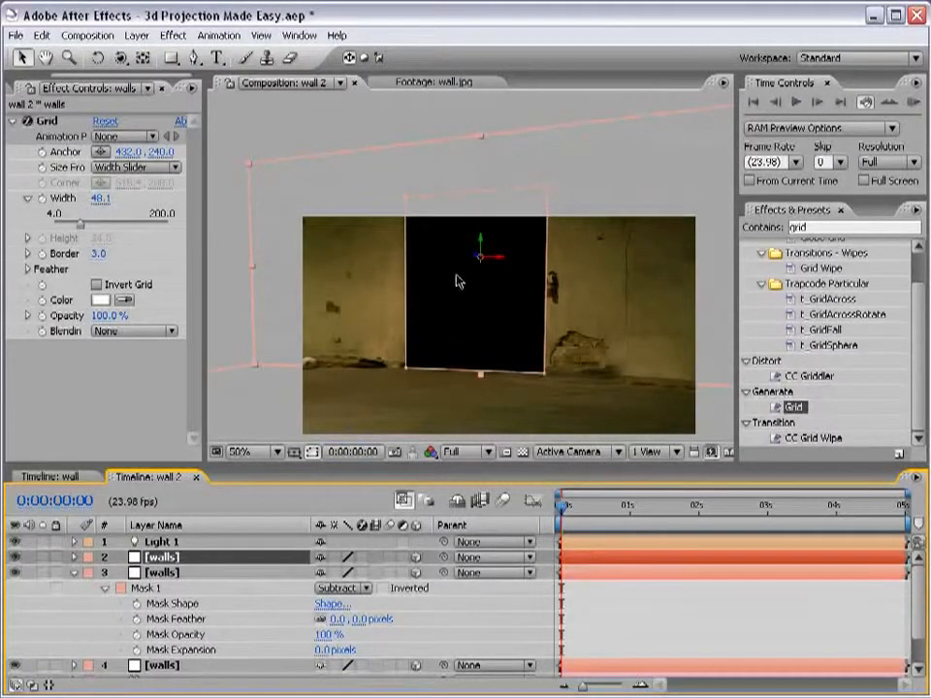
pyautogui.moveTo(484, 260); pyautogui.dragTo(503, 258)
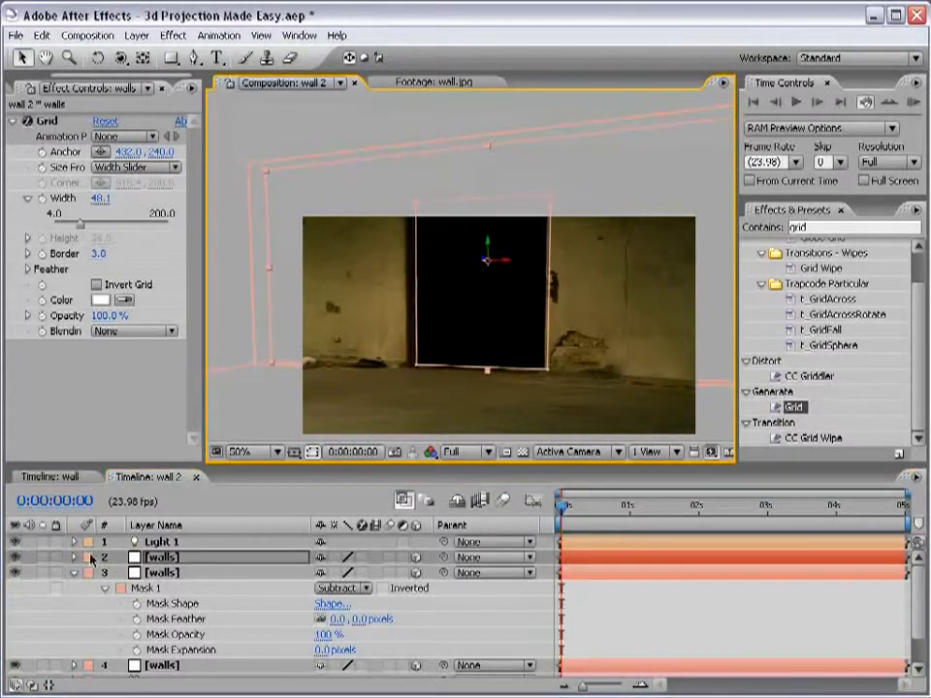
# Step: Set Mask 1 on the duplicated walls layer to Intersect so only the door area remains
pyautogui.click(74, 559)
pyautogui.click(90, 572)
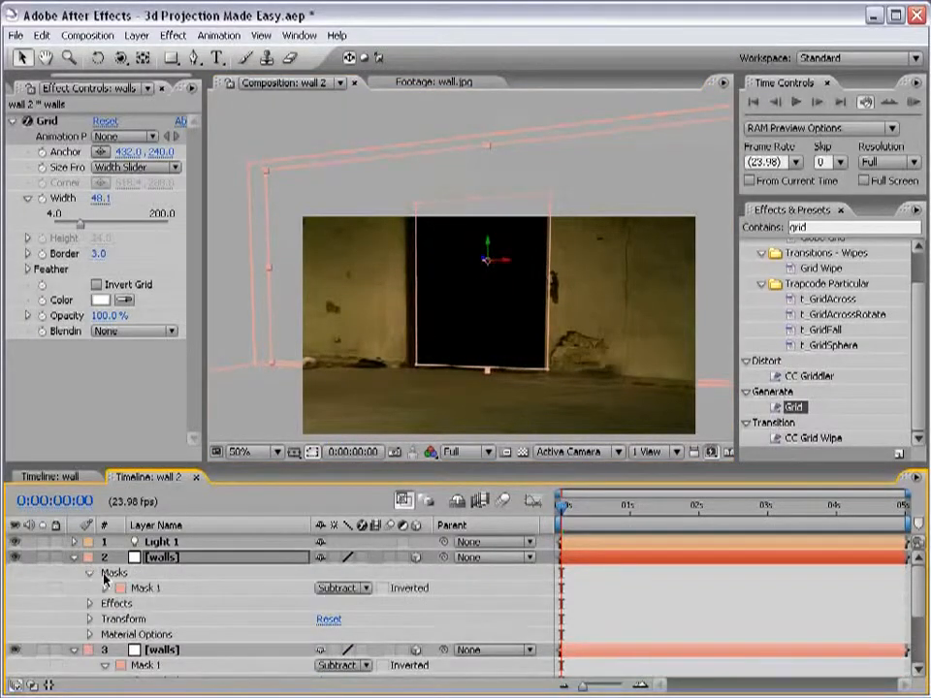
pyautogui.click(345, 590)
pyautogui.click(359, 605)
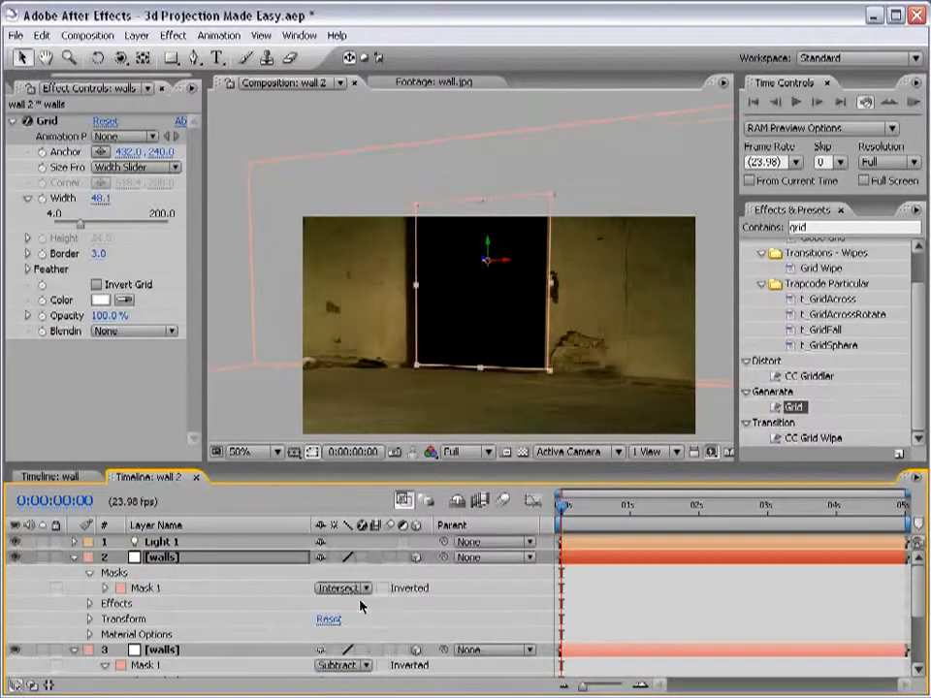
pyautogui.click(628, 599)
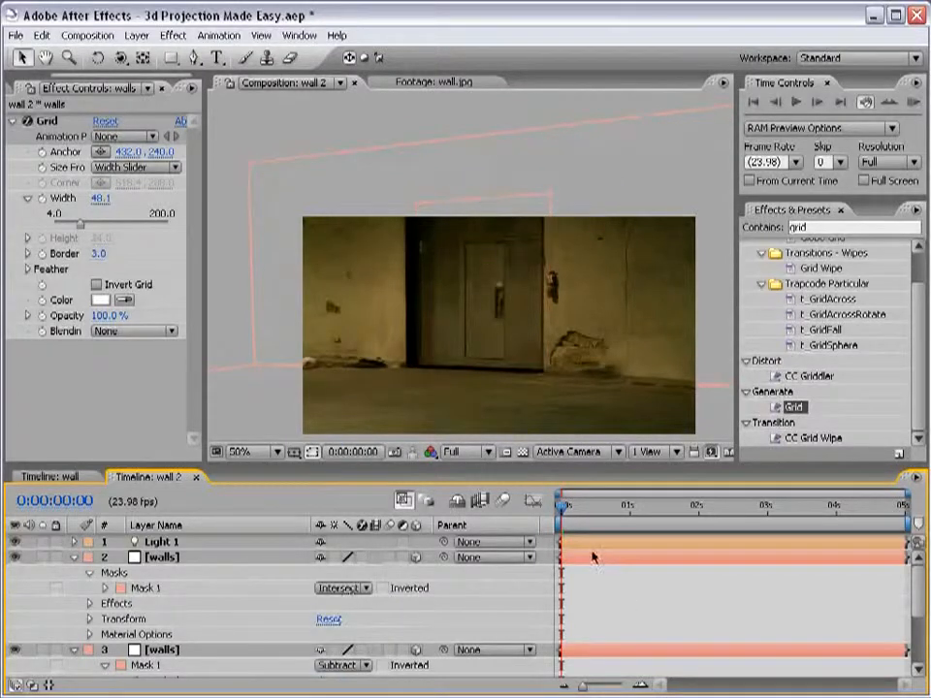
# Step: Inspect the recessed door up close and orbit Camera 1 far around it to examine the doorway's depth
pyautogui.scroll(1, 418, 220)
pyautogui.press('space')
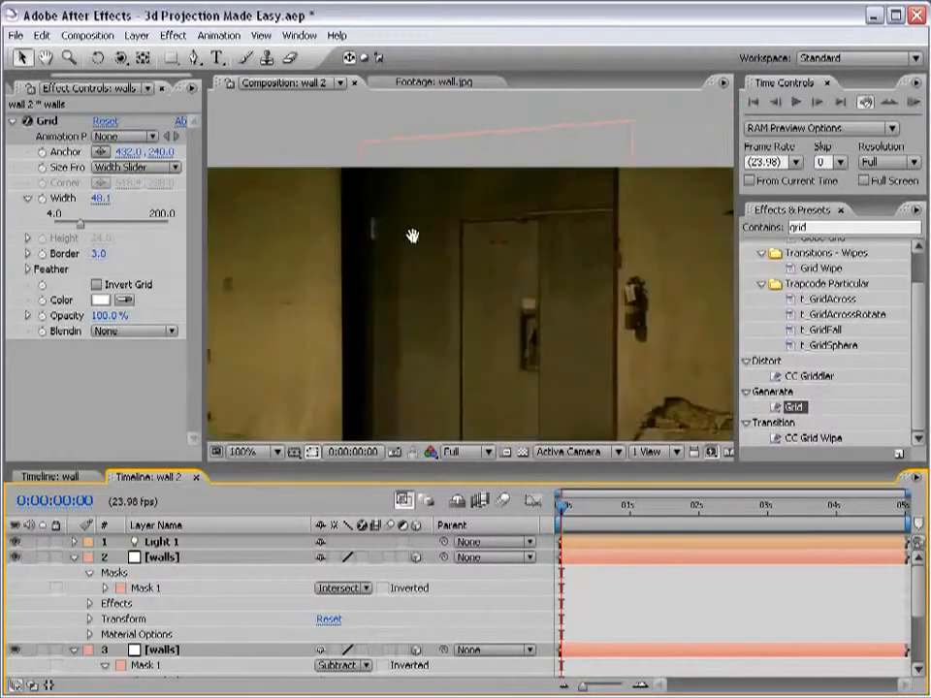
pyautogui.moveTo(411, 235); pyautogui.dragTo(427, 269)
pyautogui.scroll(-1, 373, 374)
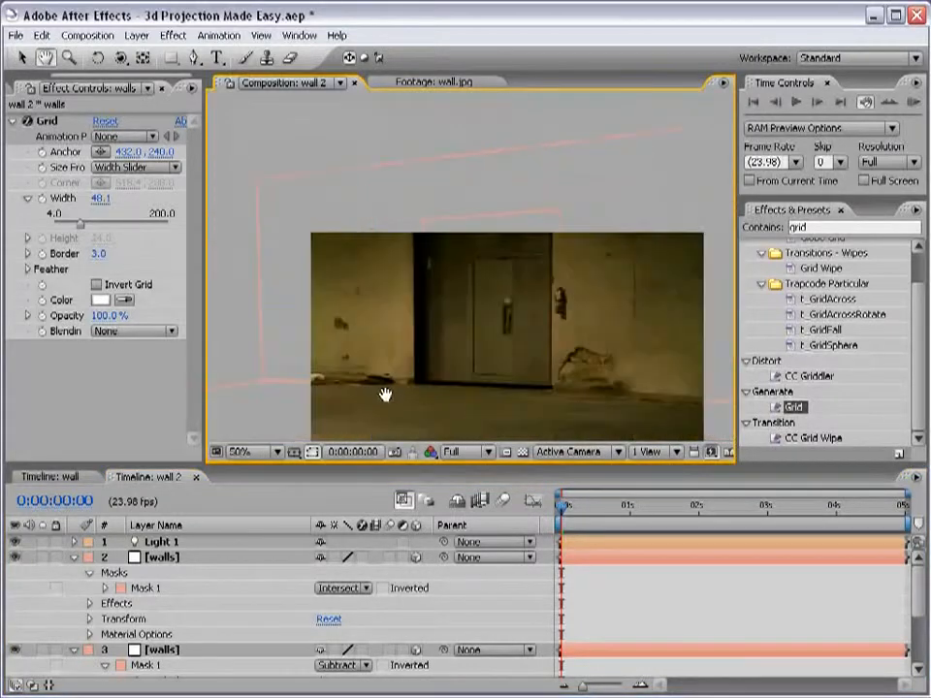
pyautogui.moveTo(384, 391); pyautogui.dragTo(406, 335)
pyautogui.press('c')
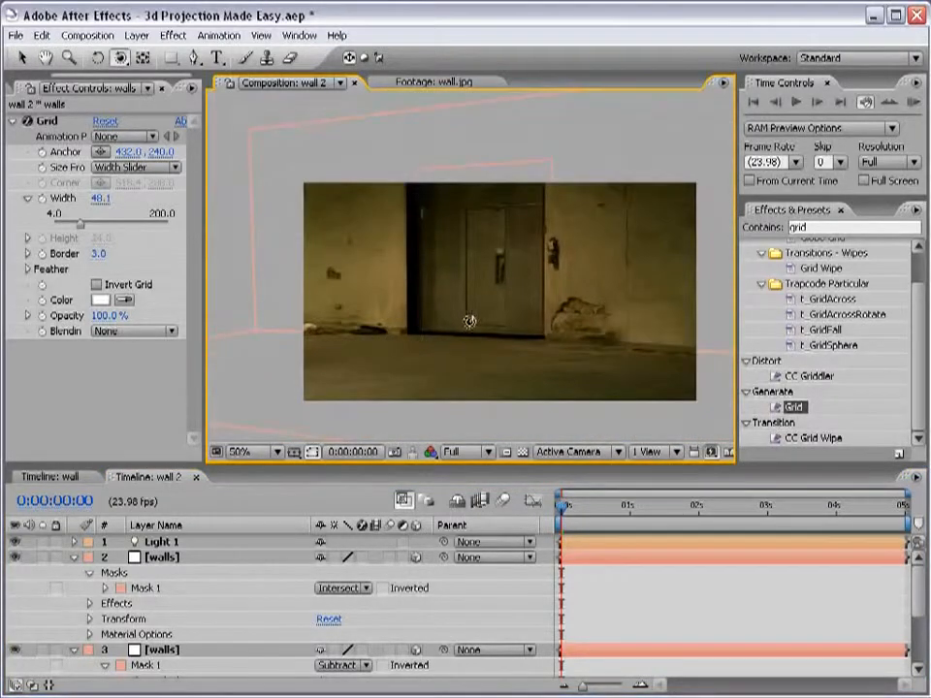
pyautogui.moveTo(467, 318); pyautogui.dragTo(398, 359)
pyautogui.press('v')
pyautogui.click(359, 358)
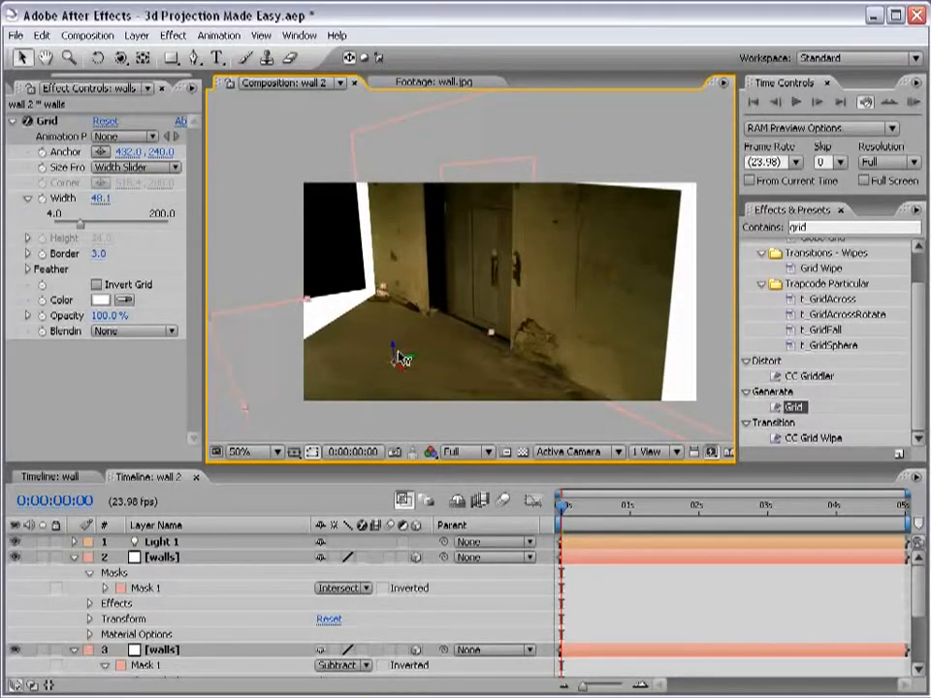
# Step: Orbit Camera 1 back to a nearly frontal view and examine the recessed door's edges in detail
pyautogui.press('c')
pyautogui.moveTo(413, 311)
pyautogui.mouseDown()
pyautogui.moveTo(442, 311)
pyautogui.moveTo(414, 315)
pyautogui.mouseUp()
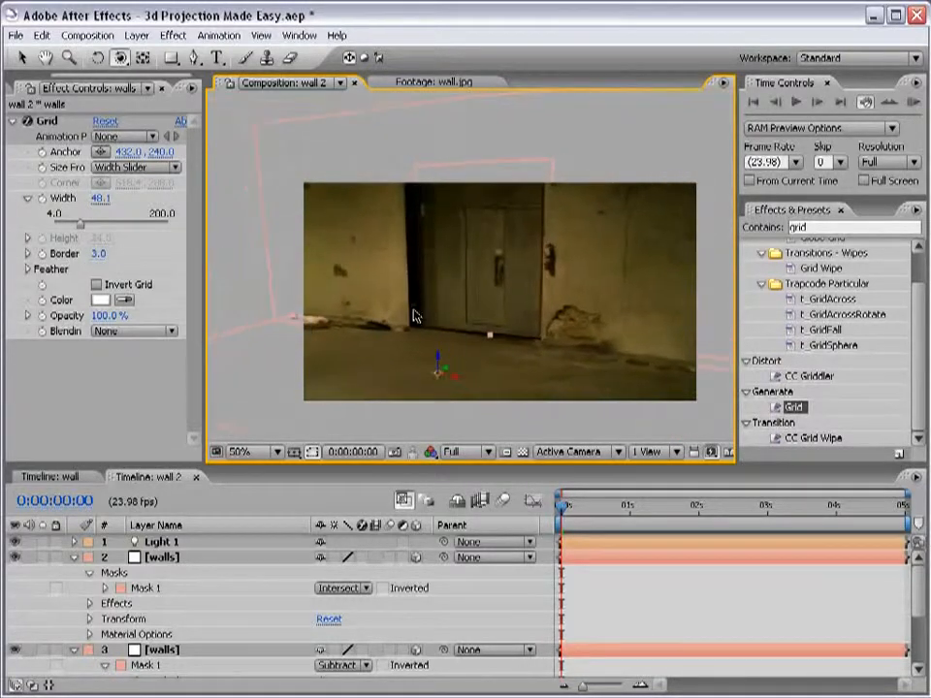
pyautogui.press('v')
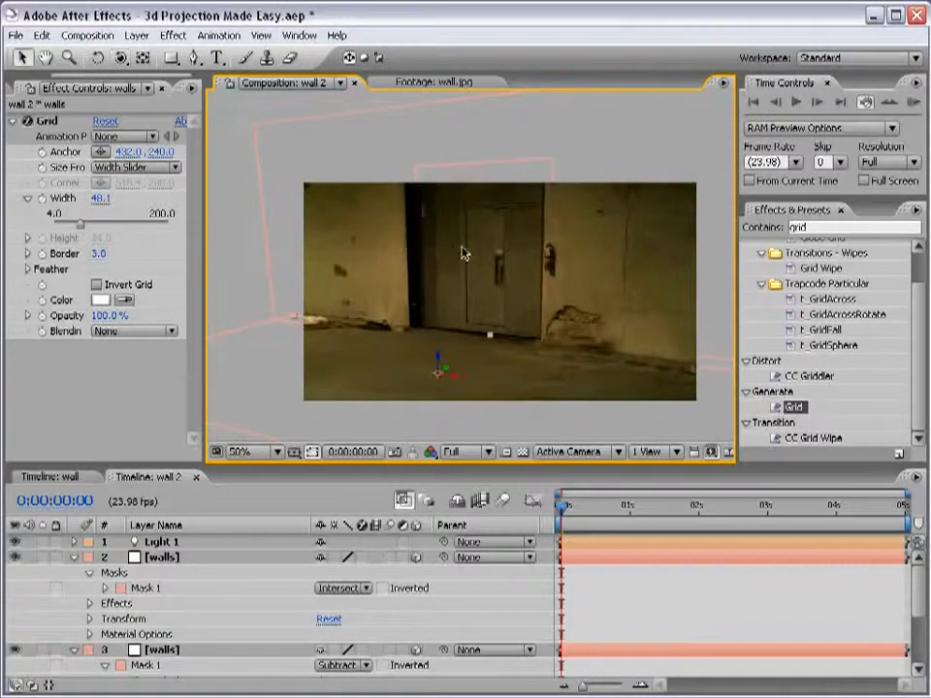
pyautogui.click(465, 251)
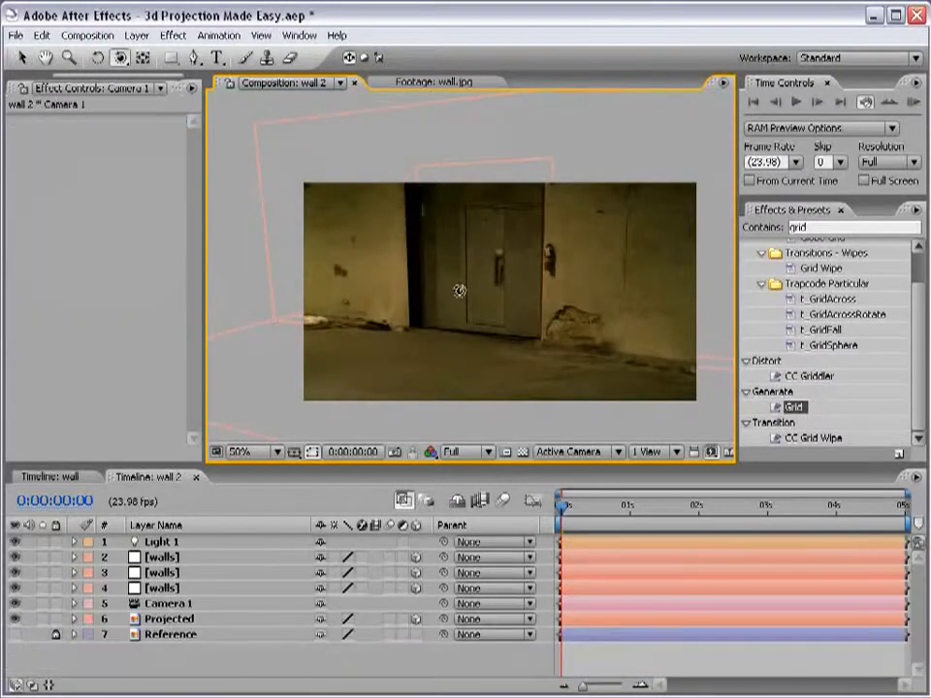
pyautogui.moveTo(460, 291); pyautogui.dragTo(585, 277)
pyautogui.press('.')
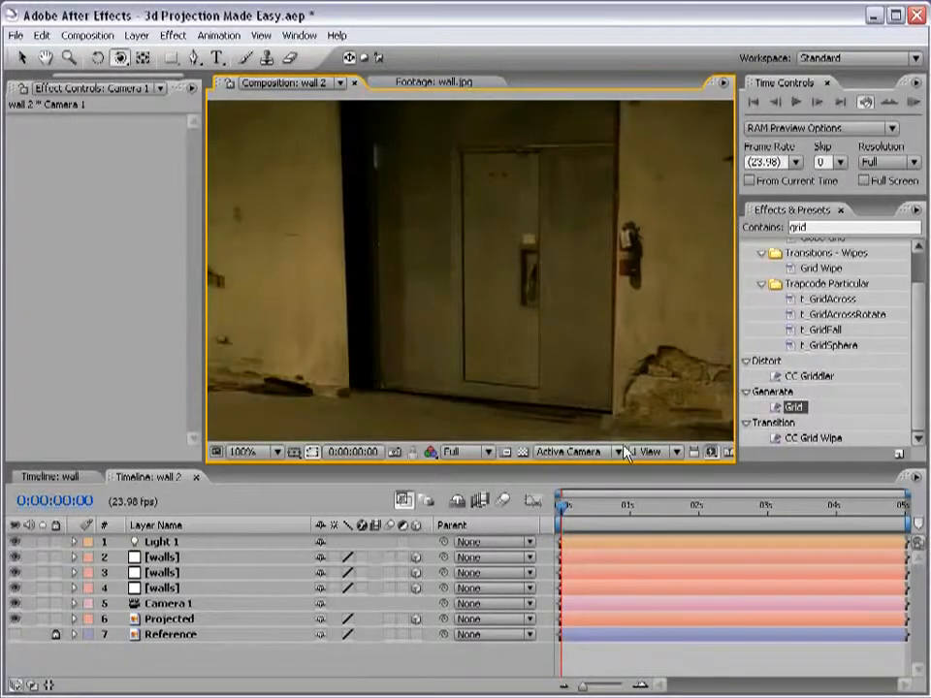
pyautogui.press(',')
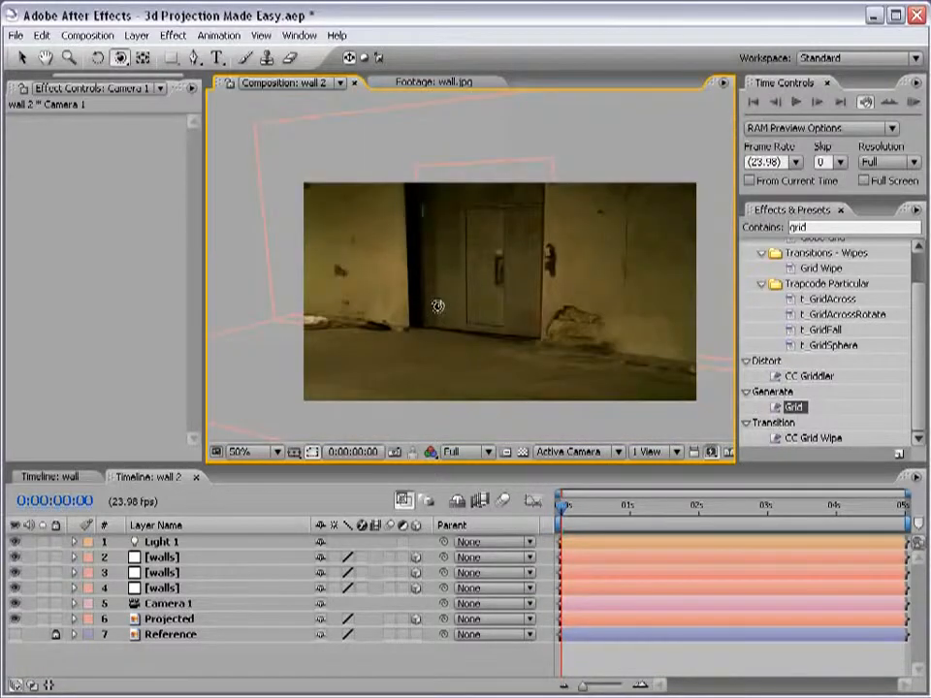
# Step: Delete the duplicated walls layer that holds the recessed door
pyautogui.press('v')
pyautogui.click(161, 573)
pyautogui.click(161, 557)
pyautogui.press('Delete')
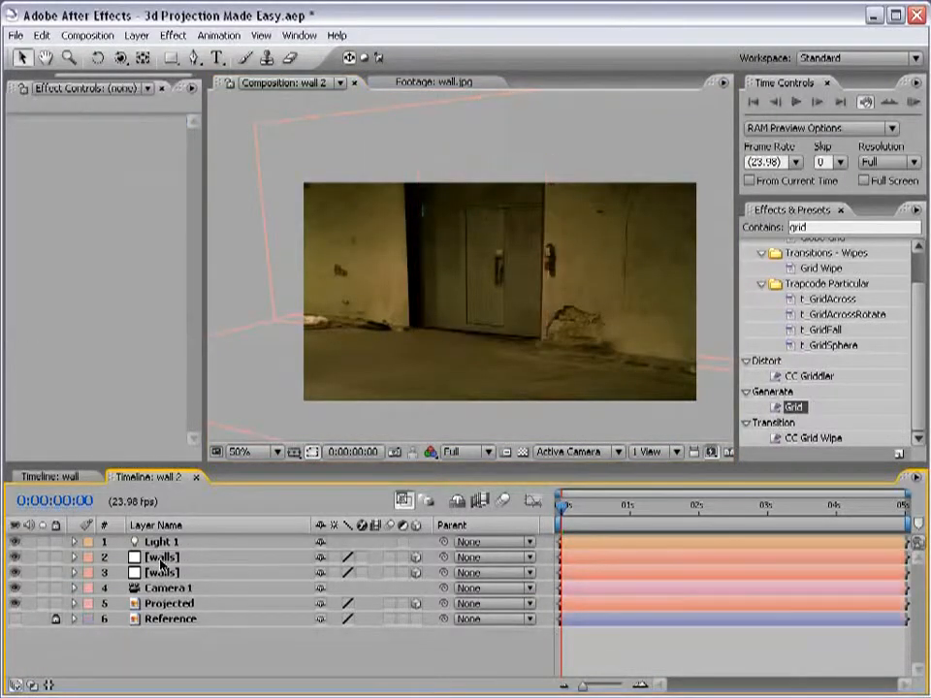
# Step: Delete Mask 1 from the upright walls layer to restore the uncut wall
pyautogui.click(162, 563)
pyautogui.press('m')
pyautogui.press('m')
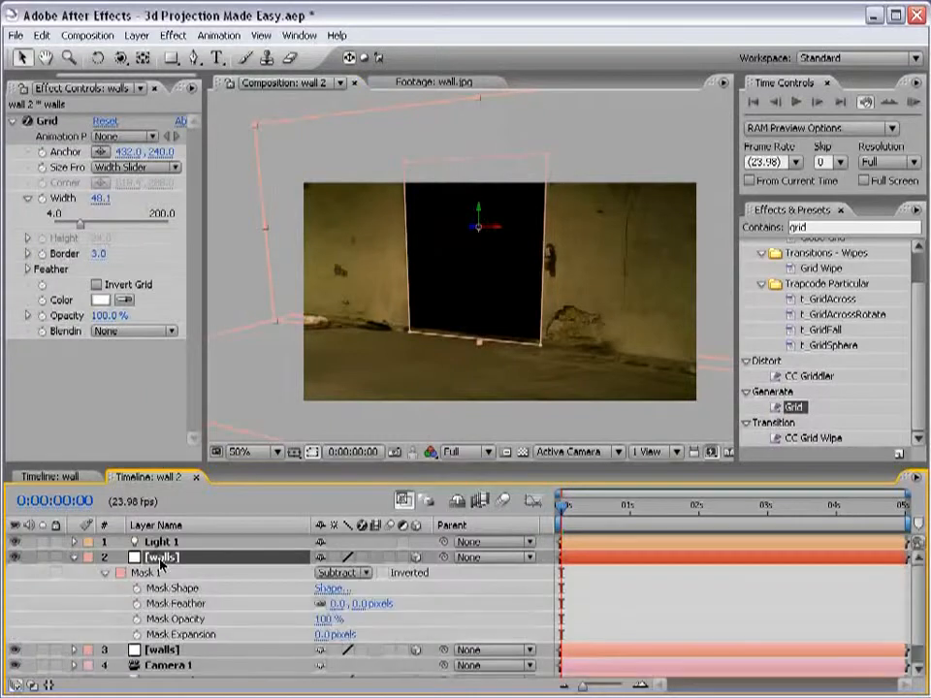
pyautogui.click(161, 572)
pyautogui.press('Delete')
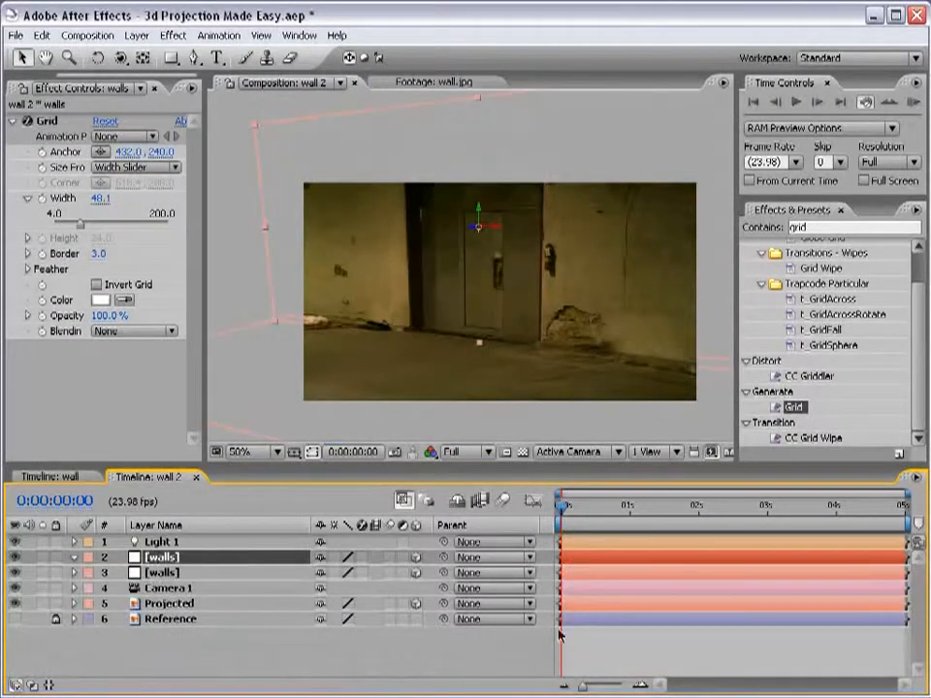
# Step: Orbit Camera 1 to a lower, nearly frontal view of the door and floor
pyautogui.press('c')
pyautogui.moveTo(525, 310)
pyautogui.mouseDown()
pyautogui.moveTo(532, 331)
pyautogui.moveTo(532, 324)
pyautogui.mouseUp()
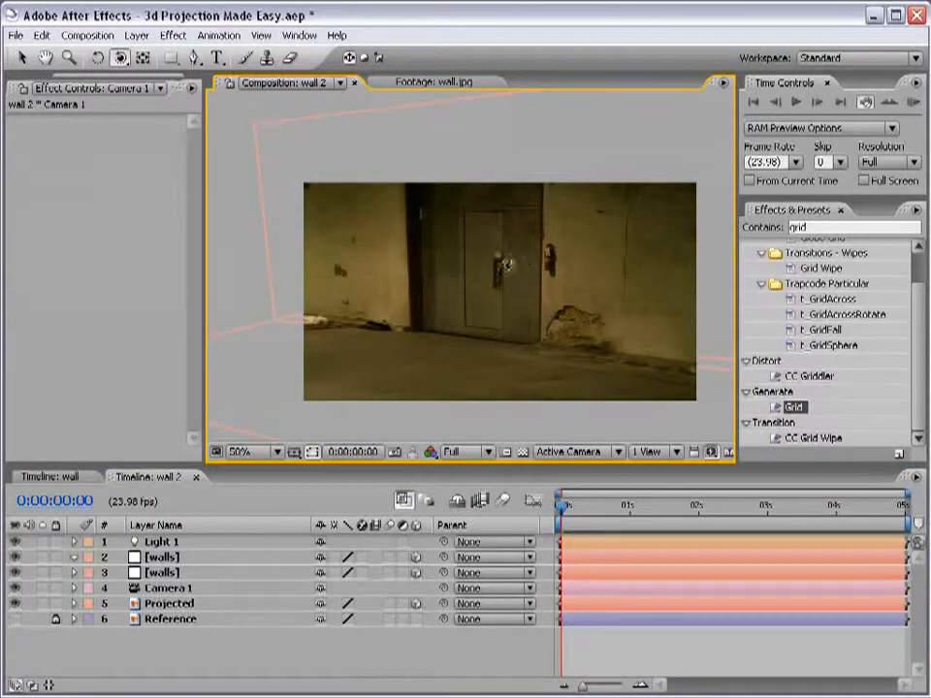
pyautogui.moveTo(442, 338); pyautogui.dragTo(460, 326)
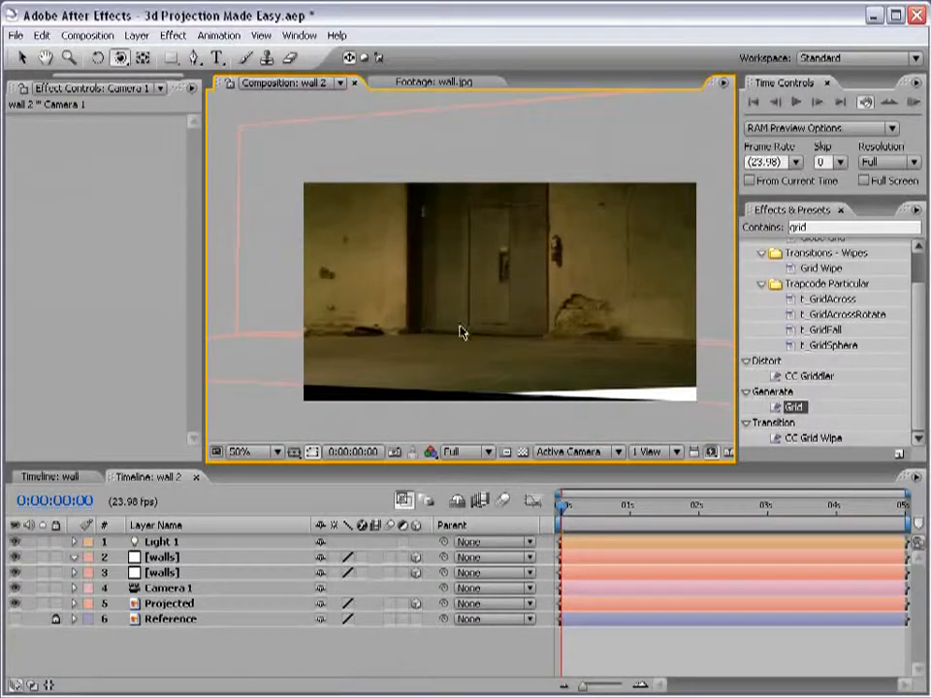
# Step: Move Camera 1 closer to the door with the Track Z tool until the floor fills the frame's lower edge
pyautogui.press('c')
pyautogui.press('c')
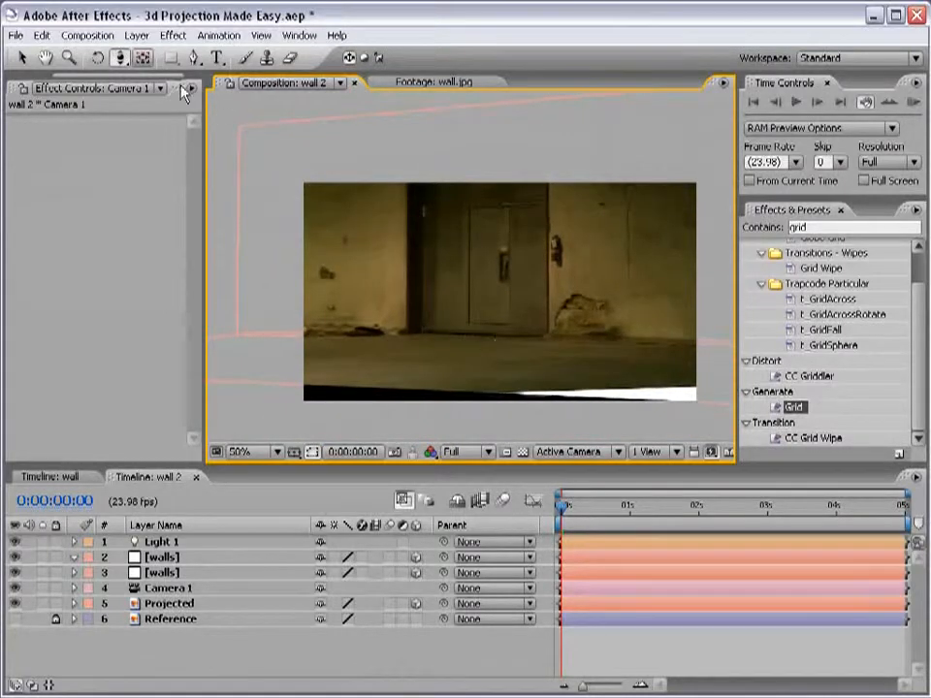
pyautogui.press('c')
pyautogui.press('c')
pyautogui.moveTo(485, 360); pyautogui.dragTo(493, 347)
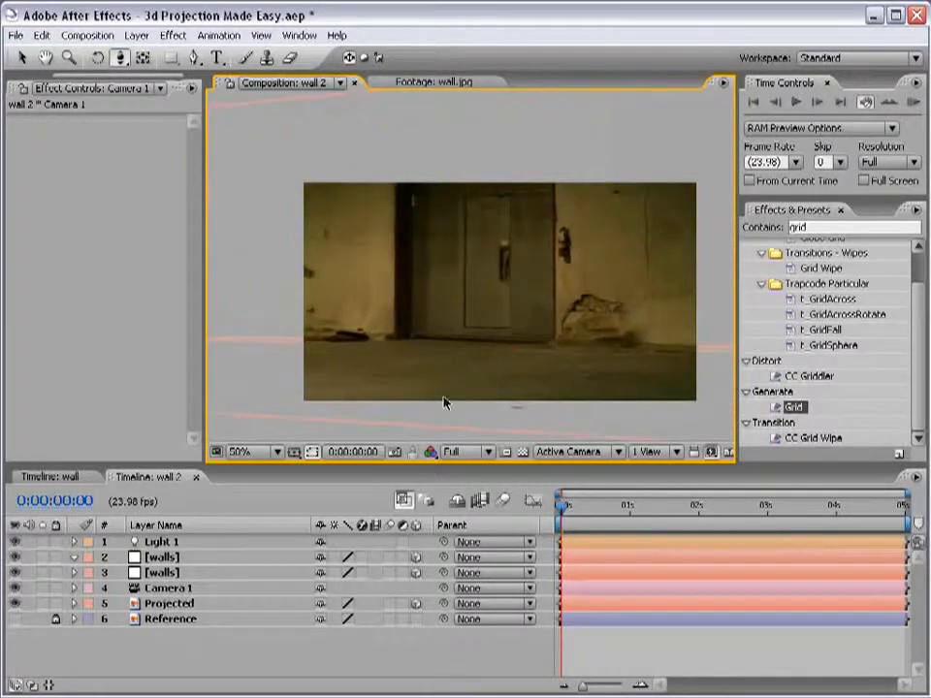
# Step: Keyframe Camera 1's Point of Interest and Position at 0:00:00:00, and push the camera closer to the door at 0:00:02:00
pyautogui.click(74, 587)
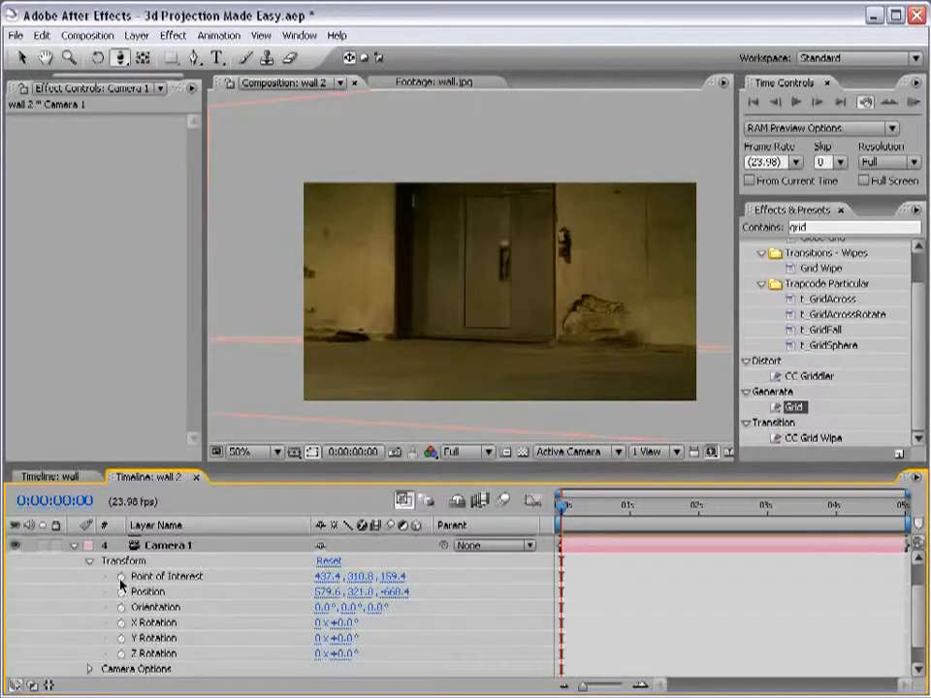
pyautogui.click(121, 577)
pyautogui.click(122, 591)
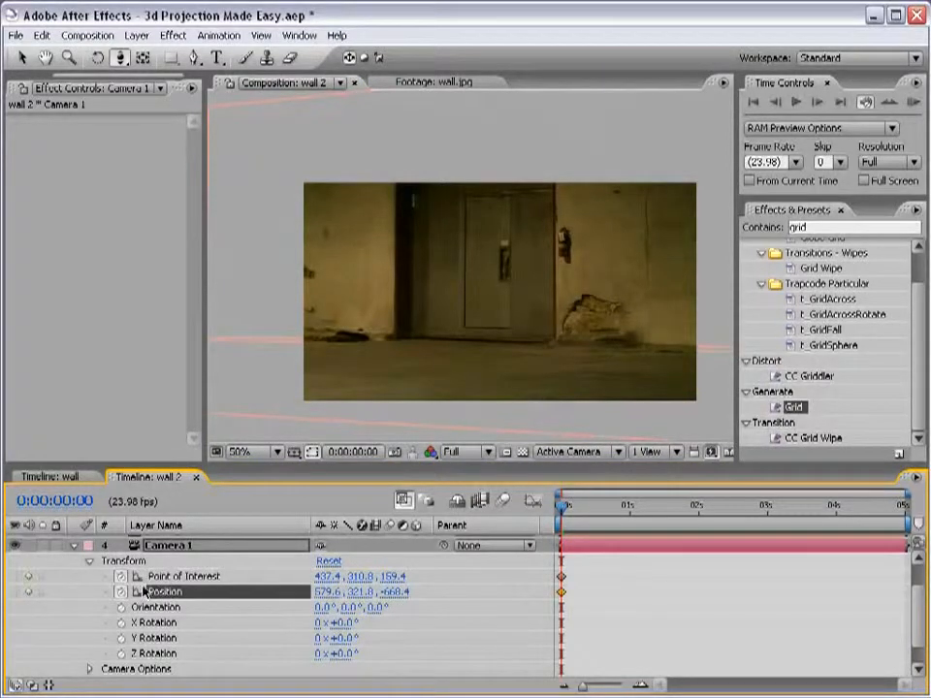
pyautogui.moveTo(564, 522); pyautogui.dragTo(698, 507)
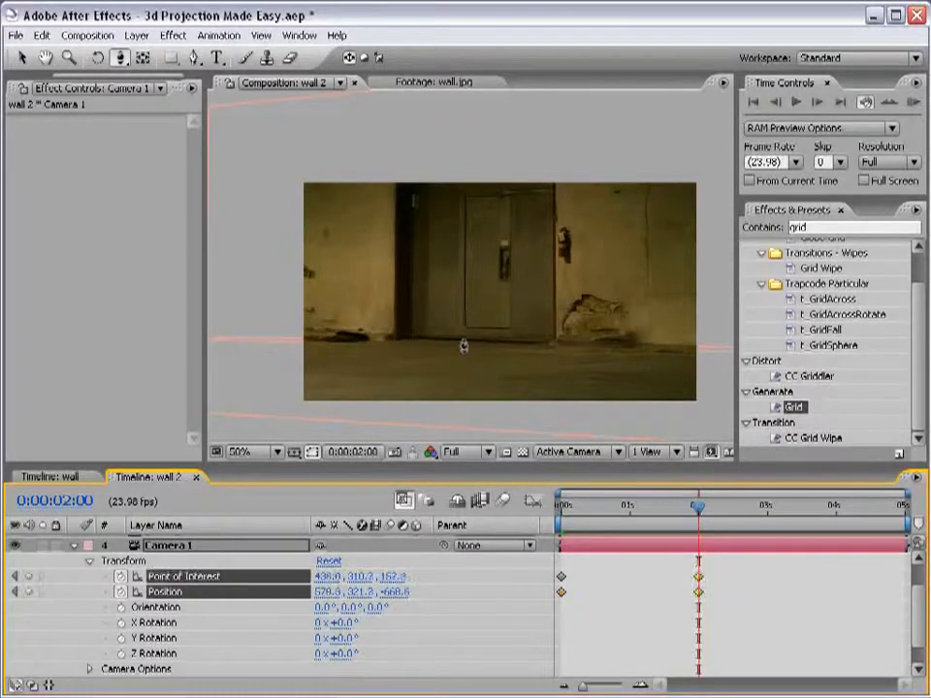
pyautogui.moveTo(461, 343); pyautogui.dragTo(476, 340)
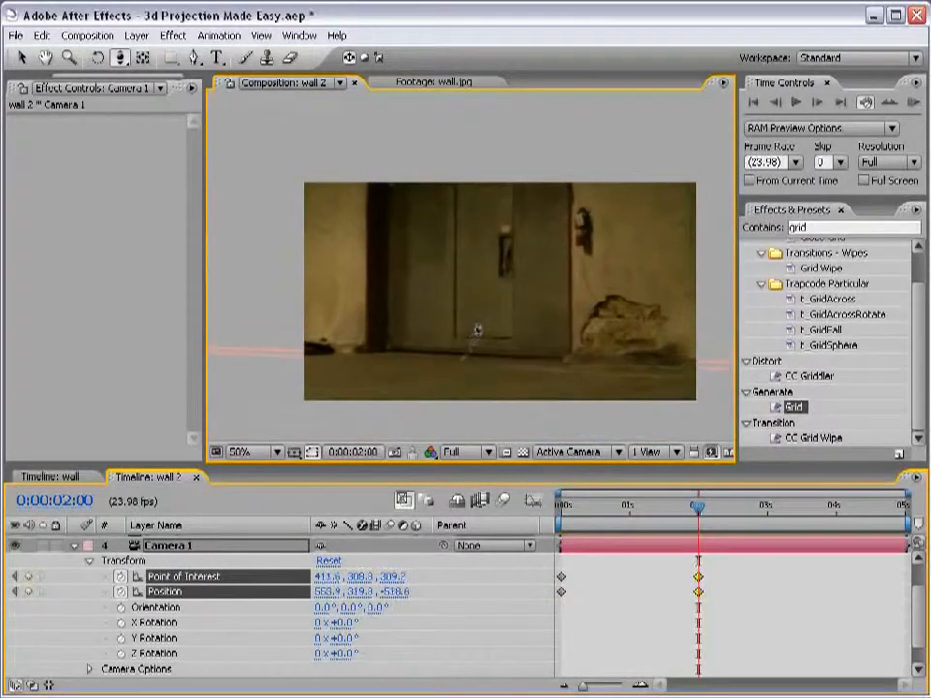
# Step: Easy-ease Camera 1's Point of Interest and Position keyframes, and preview the move with the work area ending at 0:00:02:00
pyautogui.moveTo(608, 594); pyautogui.dragTo(555, 566)
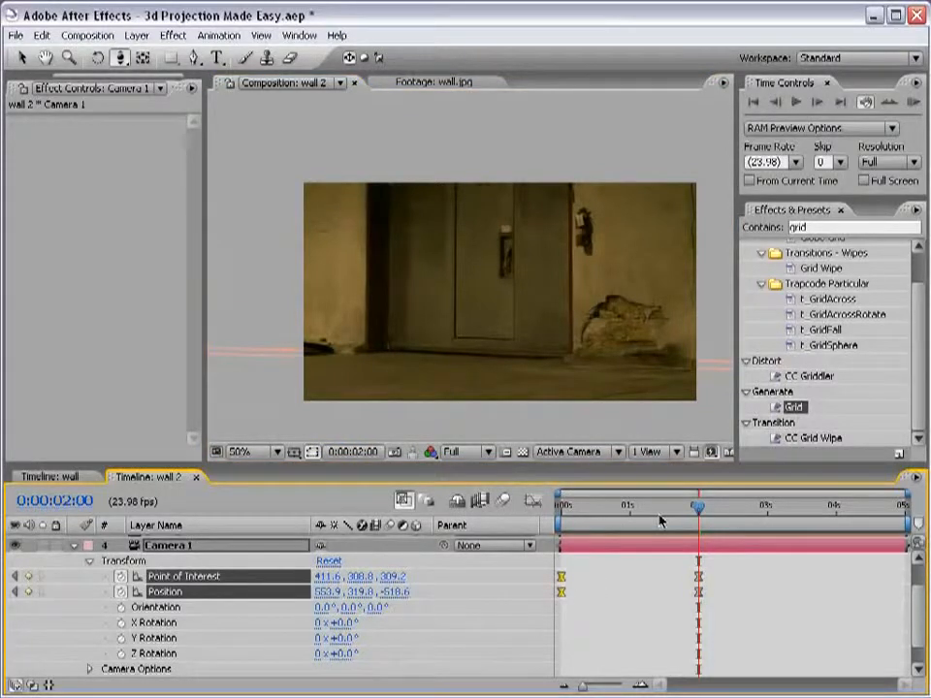
pyautogui.press('n')
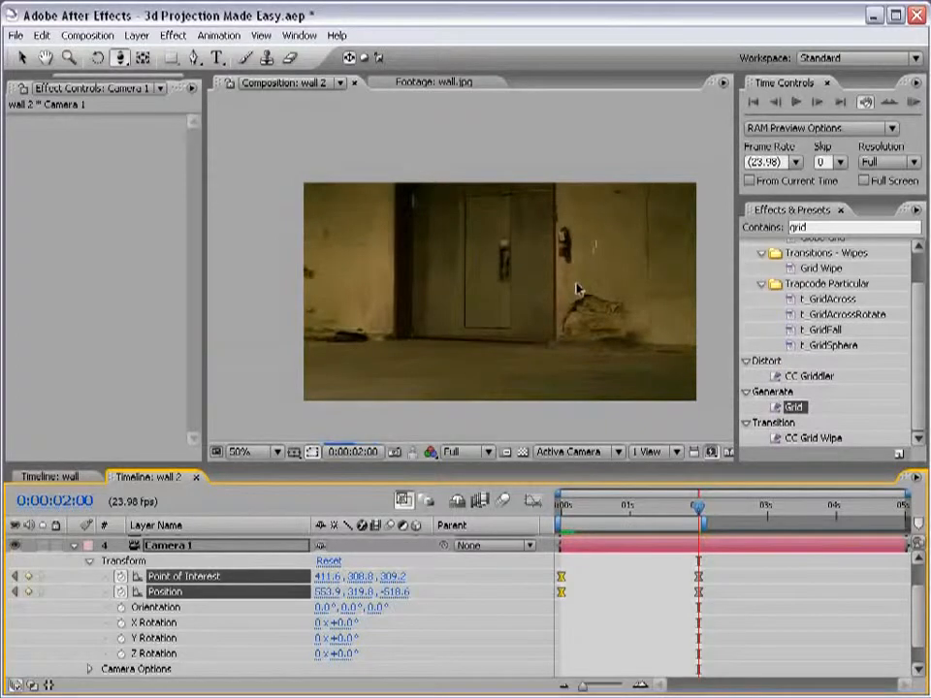
pyautogui.press('KP_0')
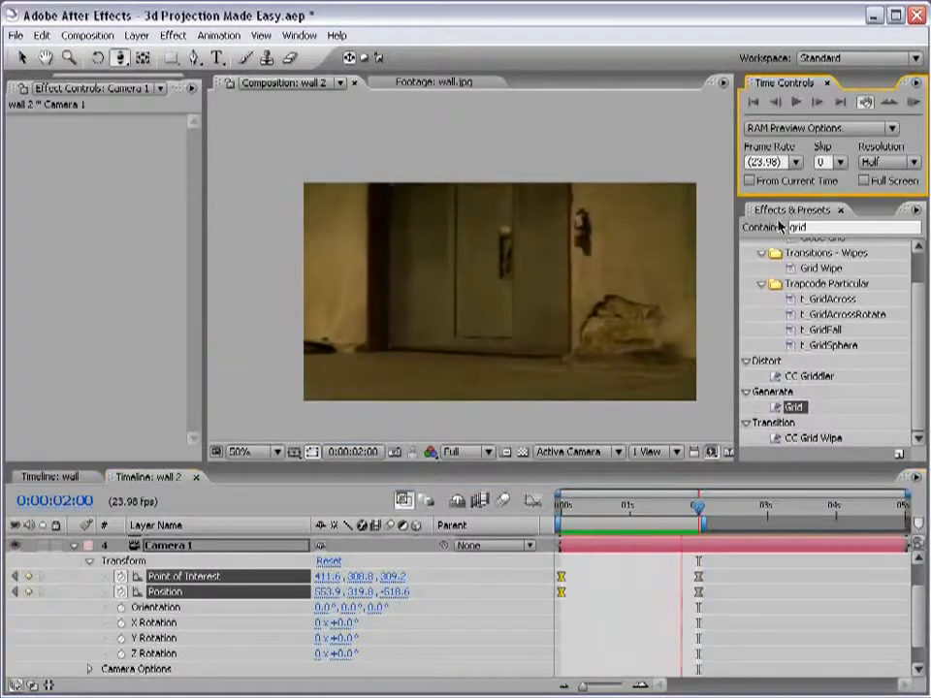
pyautogui.press('space')
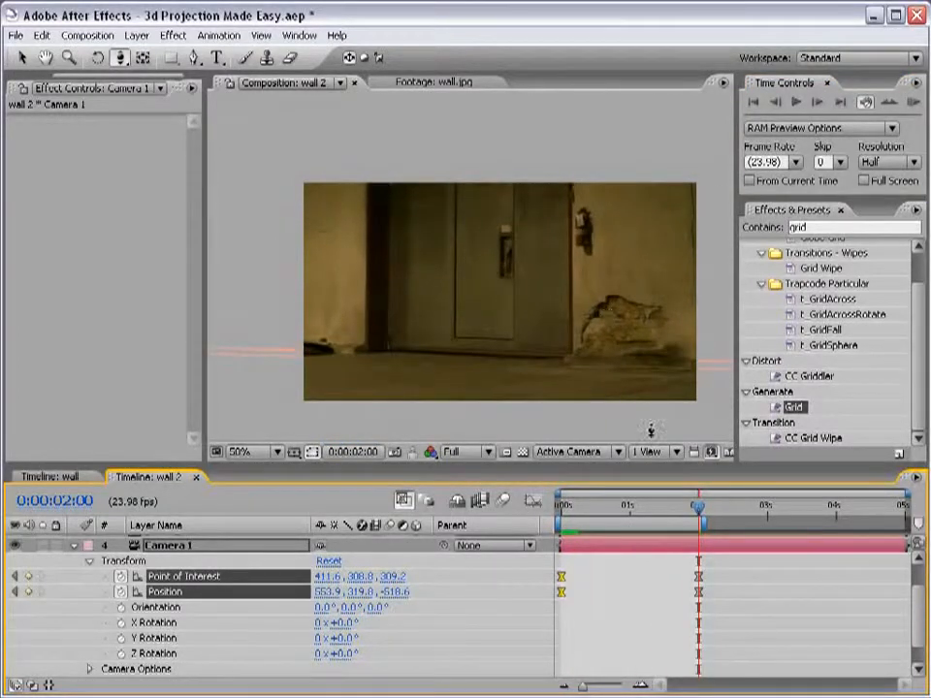
# Step: Remove all Point of Interest and Position keyframes from Camera 1, with the current time at 0:00:00:00
pyautogui.press('v')
pyautogui.press('Delete')
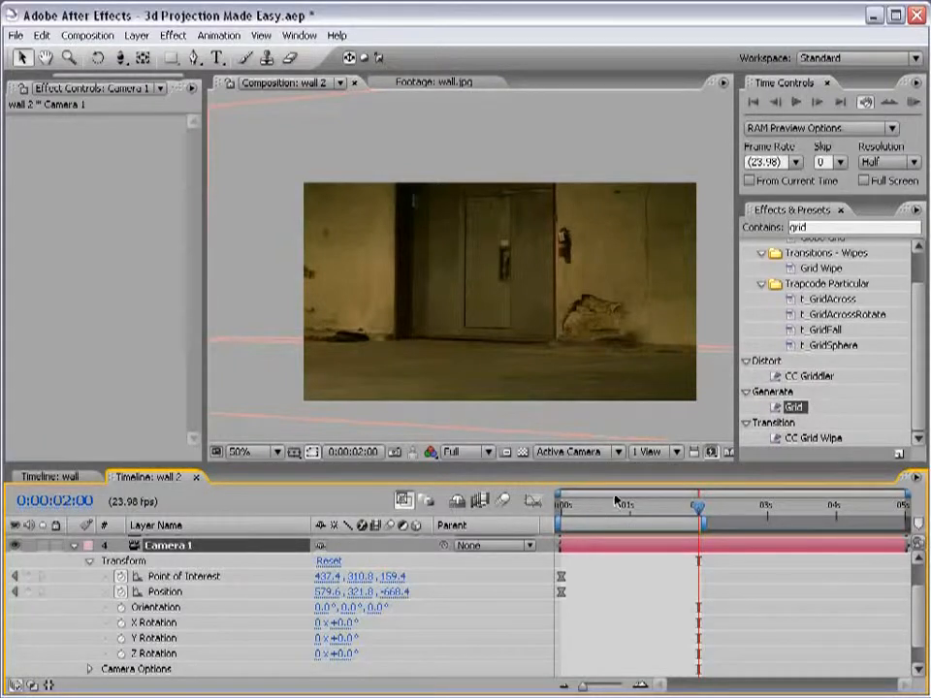
pyautogui.moveTo(615, 501); pyautogui.dragTo(561, 501)
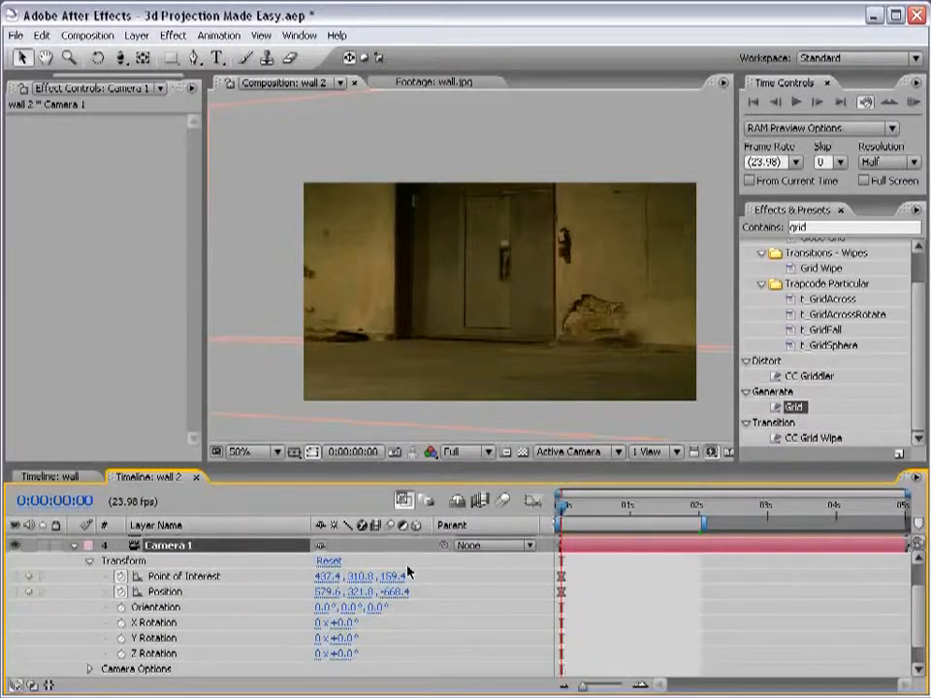
pyautogui.click(129, 576)
pyautogui.keyDown('shift'); pyautogui.click(124, 591); pyautogui.keyUp('shift')
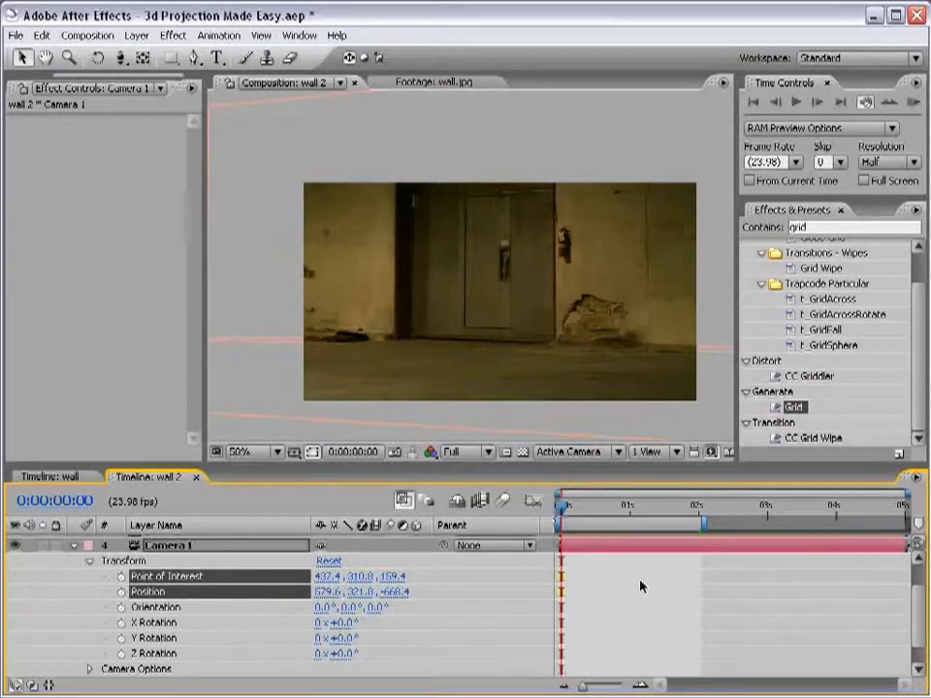
# Step: Push Camera 1 closer to the door with the Track Z tool, and set its Zoom to 516 pixels
pyautogui.press('c')
pyautogui.moveTo(480, 348); pyautogui.dragTo(486, 316)
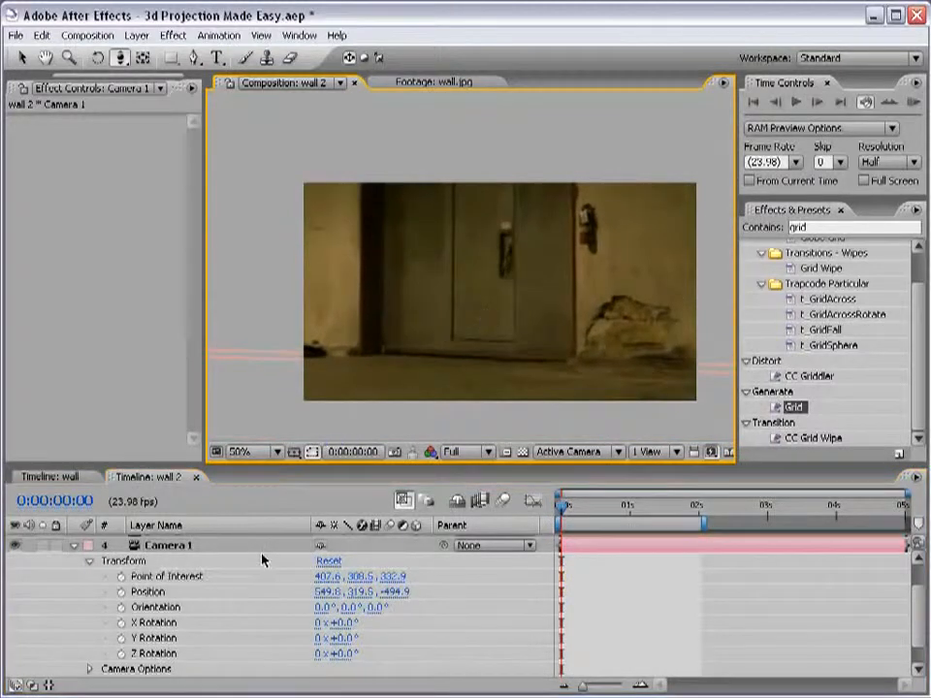
pyautogui.scroll(-1, 253, 627)
pyautogui.click(89, 642)
pyautogui.scroll(-2, 286, 643)
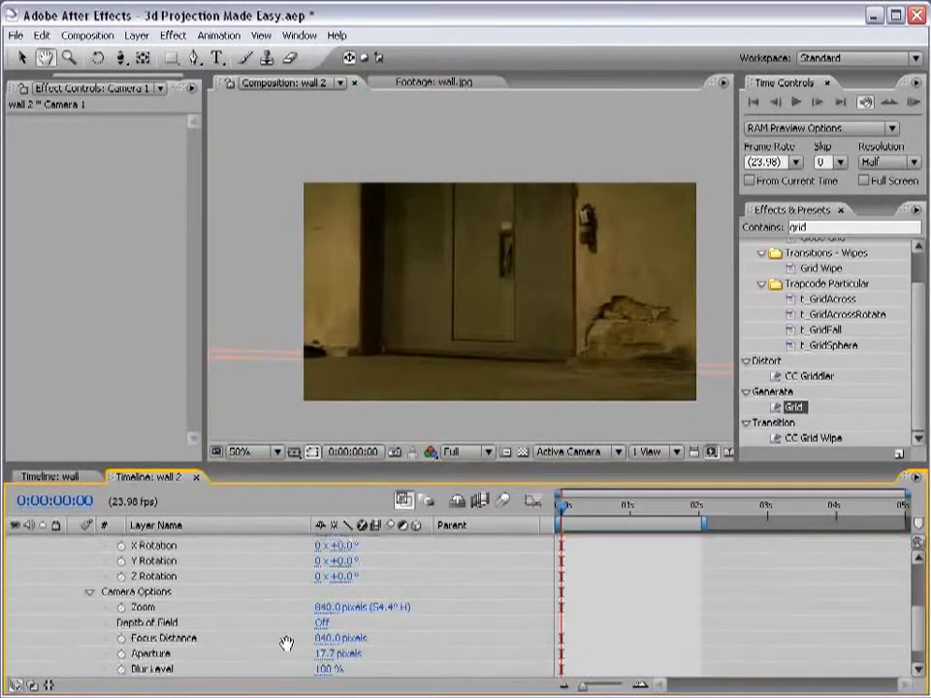
pyautogui.scroll(-1, 282, 638)
pyautogui.moveTo(323, 590); pyautogui.dragTo(28, 589)
# Step: Keyframe Camera 1's Point of Interest and Position at 0:00:00:00, and push the camera in to a Z position of about -392 at 0:00:01:21
pyautogui.press('c')
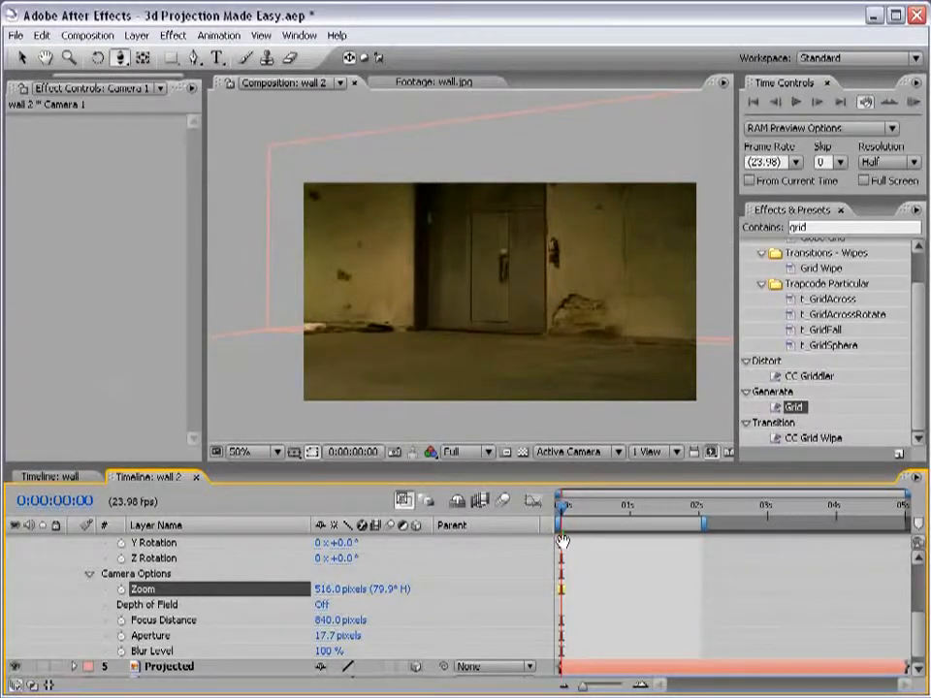
pyautogui.scroll(3, 557, 601)
pyautogui.click(181, 577)
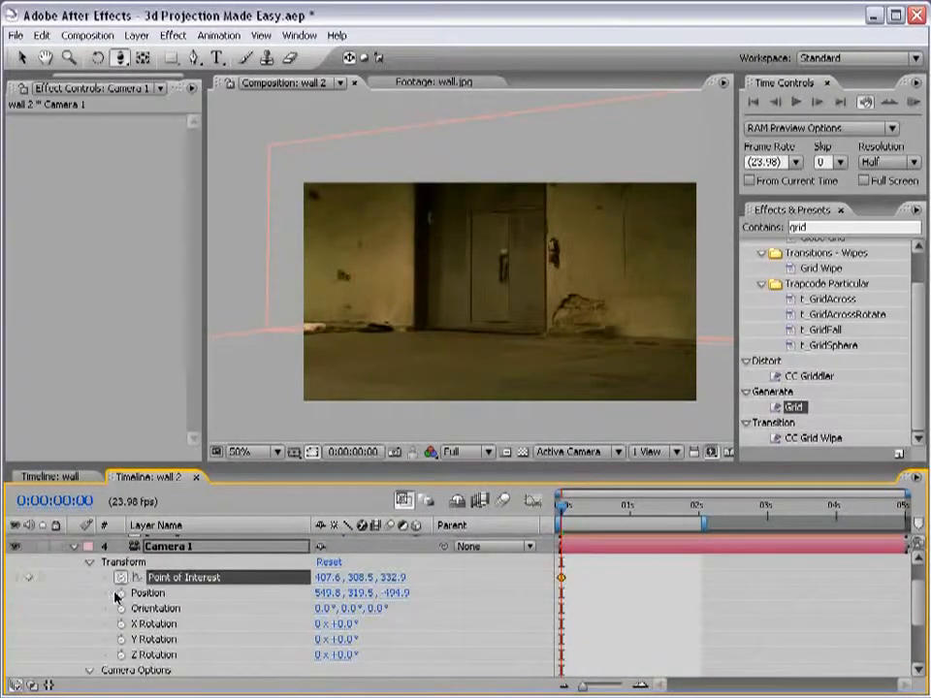
pyautogui.click(120, 593)
pyautogui.click(596, 506)
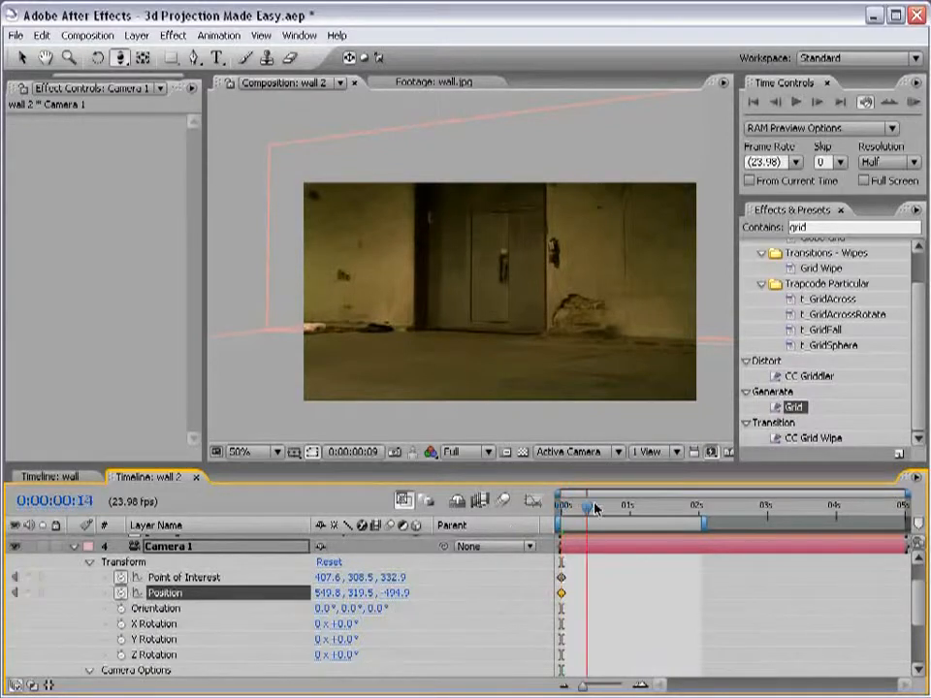
pyautogui.moveTo(595, 507); pyautogui.dragTo(689, 507)
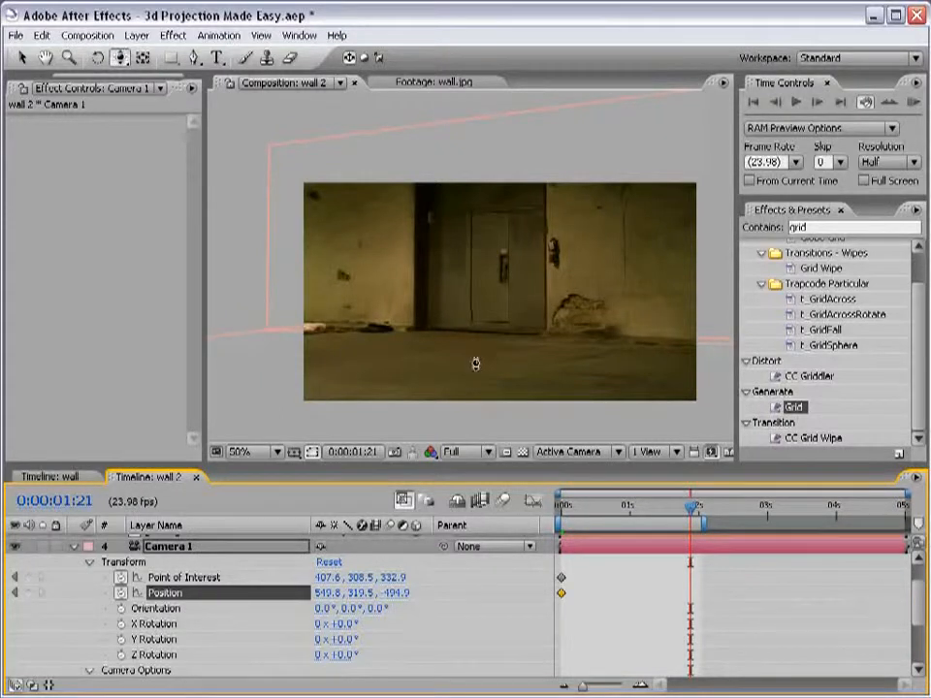
pyautogui.moveTo(518, 348); pyautogui.dragTo(528, 334)
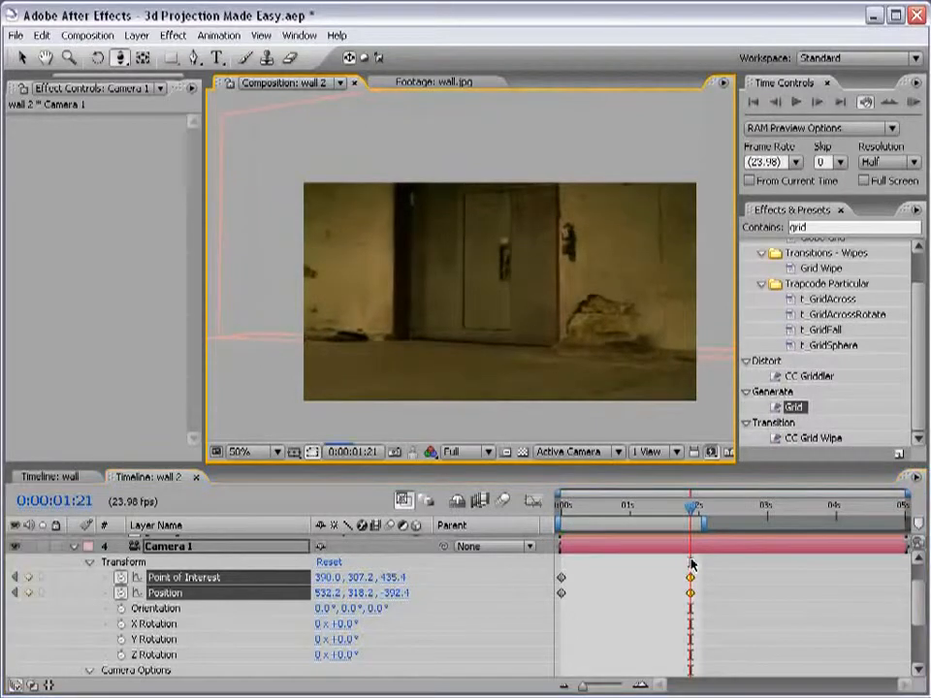
# Step: Apply Easy Ease to the start and end keyframes of the new camera push-in and play a RAM preview
pyautogui.moveTo(576, 565); pyautogui.dragTo(560, 600)
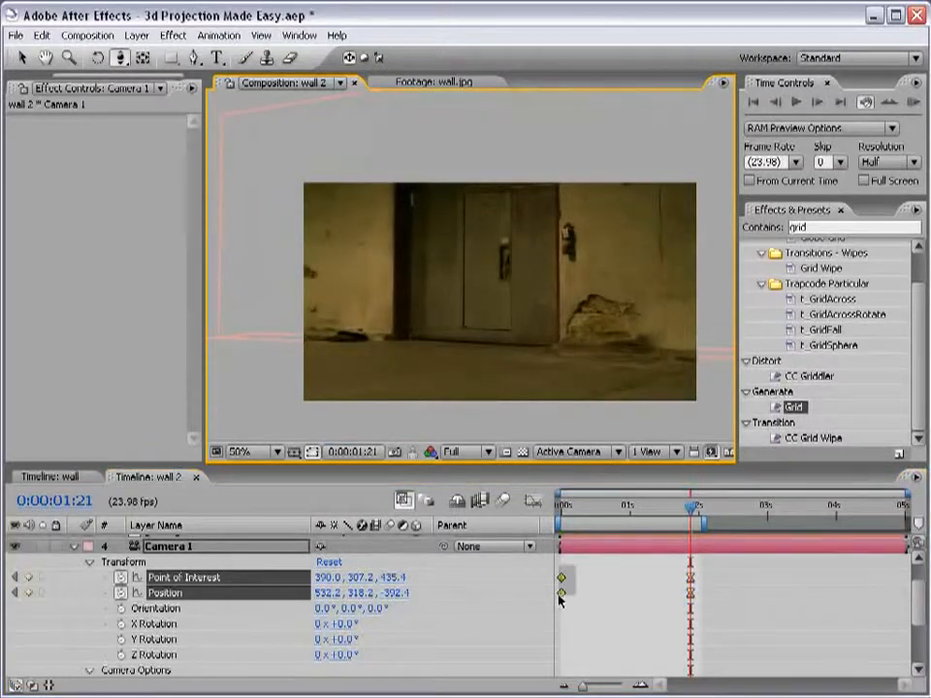
pyautogui.press('F9')
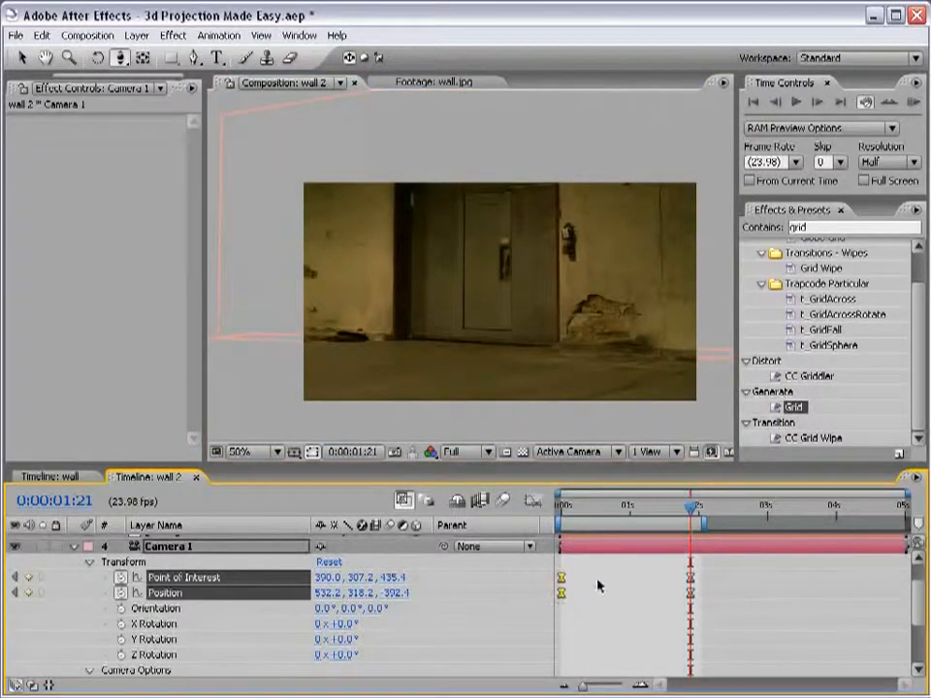
pyautogui.press('v')
pyautogui.press('KP_0')
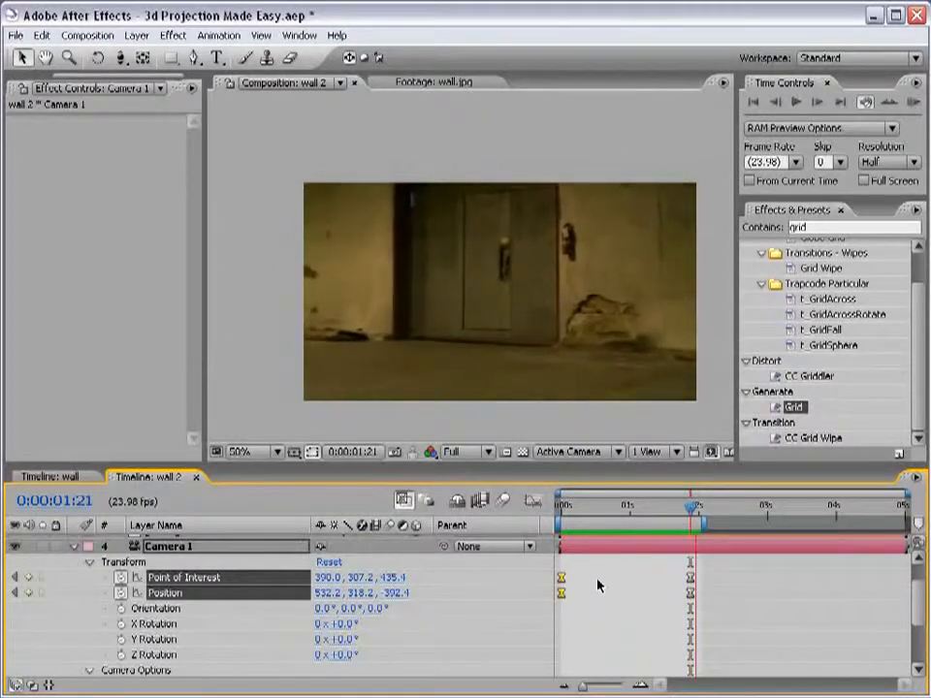
pyautogui.press('space')
# Step: Move Camera 1 slightly closer to the door at 0:00:00:00, to a Z position of about -471
pyautogui.moveTo(690, 505); pyautogui.dragTo(563, 505)
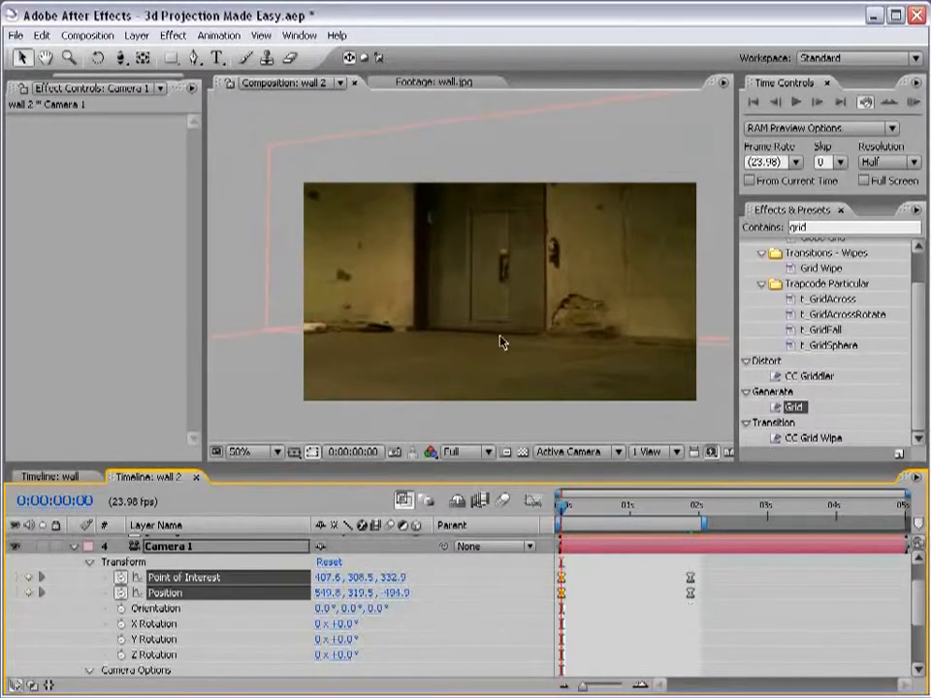
pyautogui.press('c')
pyautogui.moveTo(487, 336)
pyautogui.mouseDown()
pyautogui.moveTo(482, 365)
pyautogui.moveTo(504, 342)
pyautogui.mouseUp()
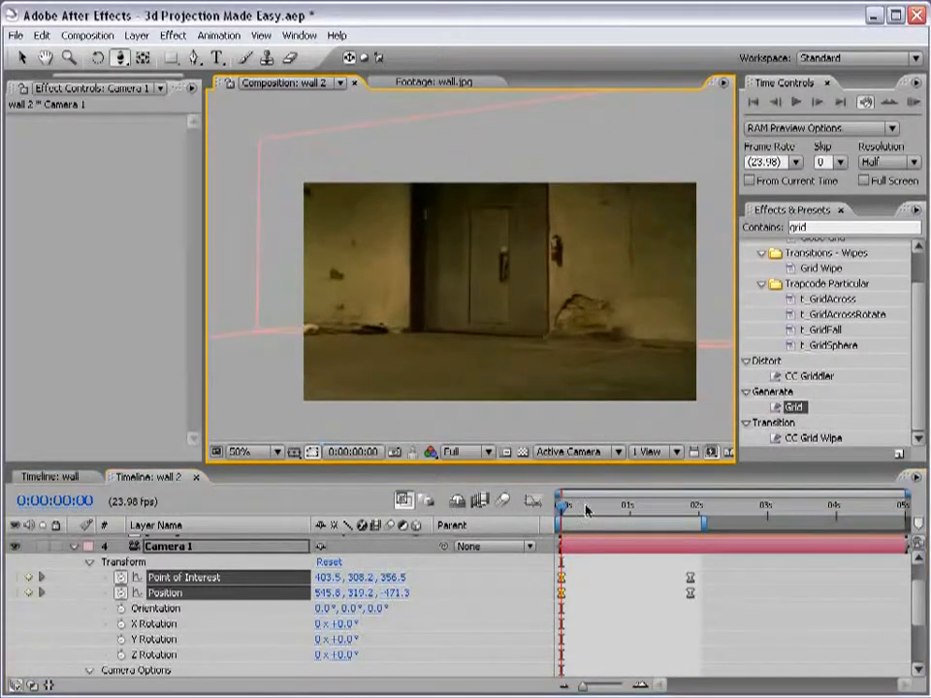
pyautogui.moveTo(588, 507); pyautogui.dragTo(557, 514)
# Step: Orbit Camera 1 to a more angled starting view at 0:00:00:00 and shift the framing so the door sits slightly off-centre
pyautogui.press('c')
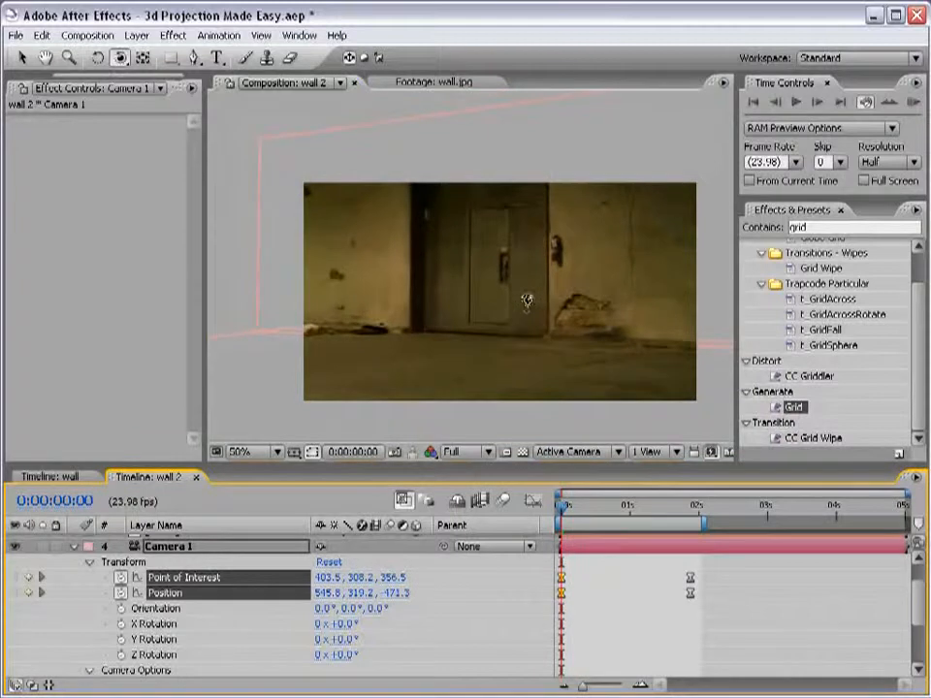
pyautogui.press('c')
pyautogui.press('c')
pyautogui.moveTo(566, 316); pyautogui.dragTo(525, 296)
pyautogui.press('c')
pyautogui.press('c')
pyautogui.press('c')
pyautogui.press('c')
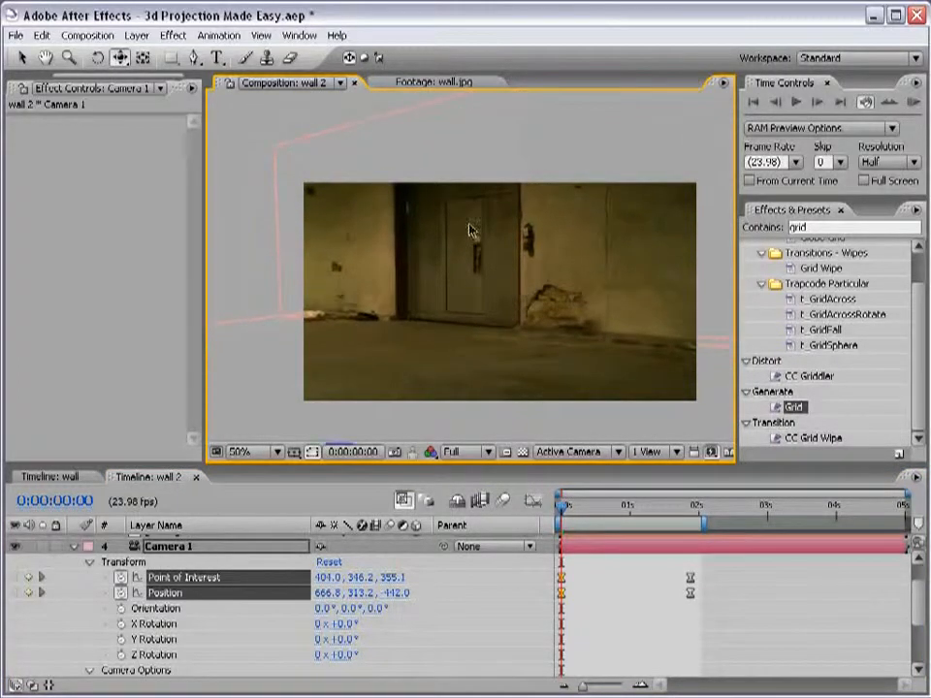
# Step: Scrub through the revised camera move to about 0:00:01:05 and play a RAM preview
pyautogui.click(566, 507)
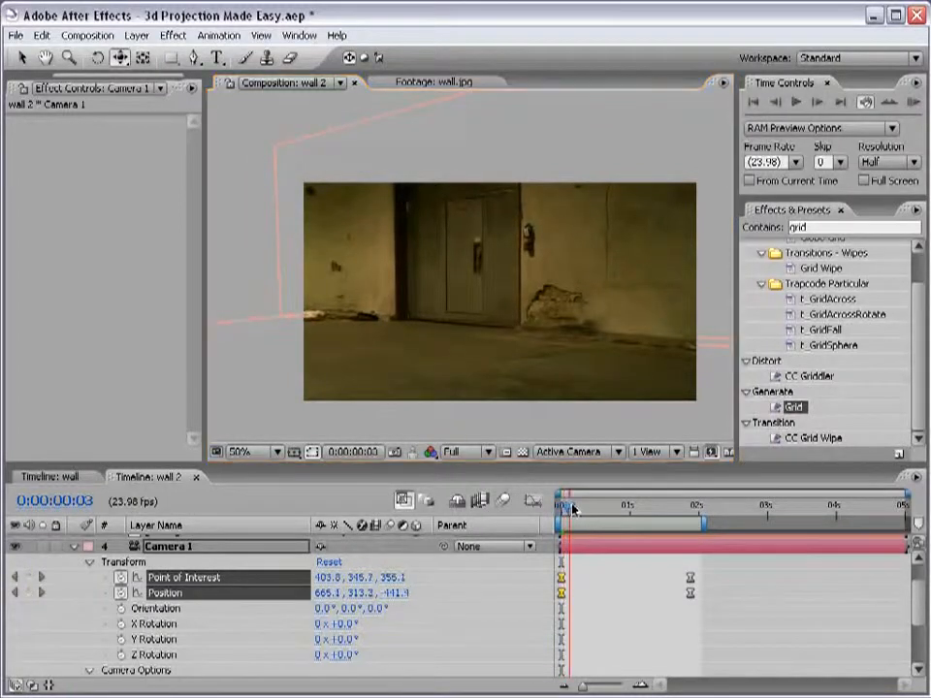
pyautogui.moveTo(565, 506); pyautogui.dragTo(645, 506)
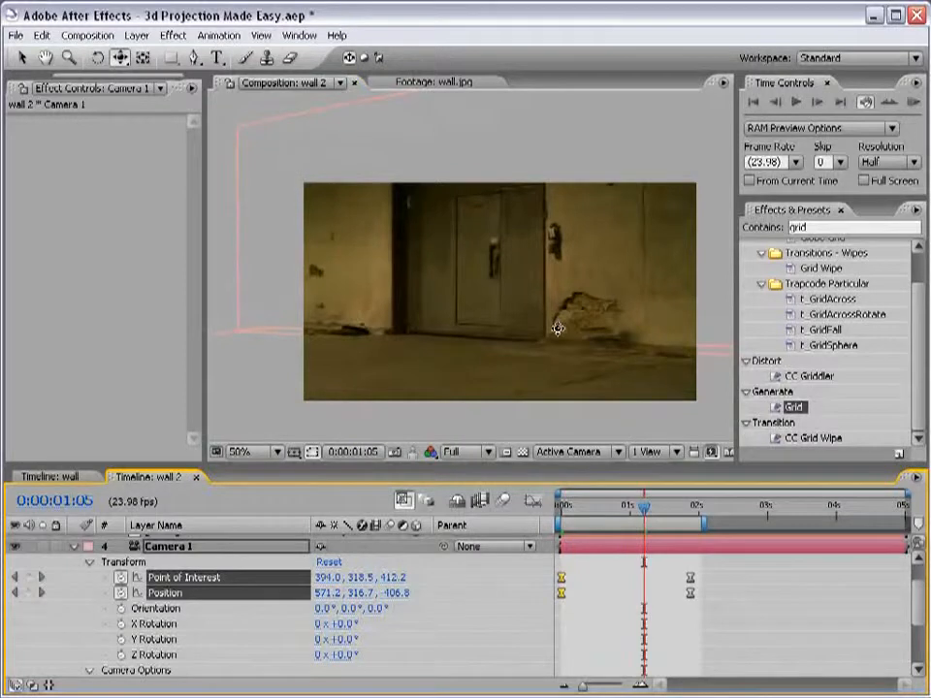
pyautogui.press('KP_0')
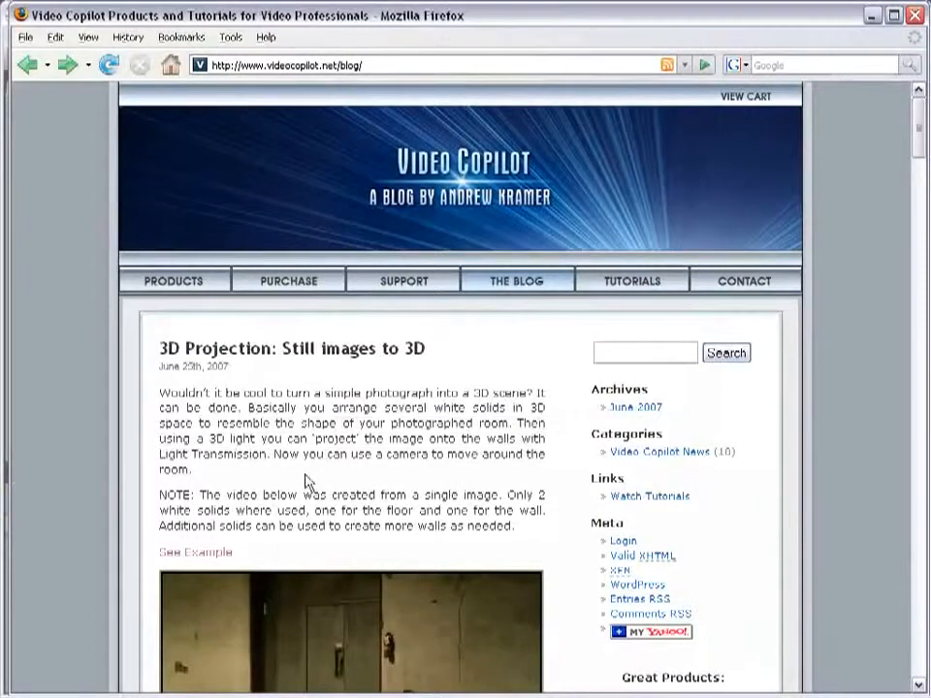
# Step: Switch to Firefox and look over the Video Copilot blog post on 3D projection and the product listings on the purchase page
pyautogui.scroll(-3, 407, 504)
pyautogui.scroll(3, 446, 534)
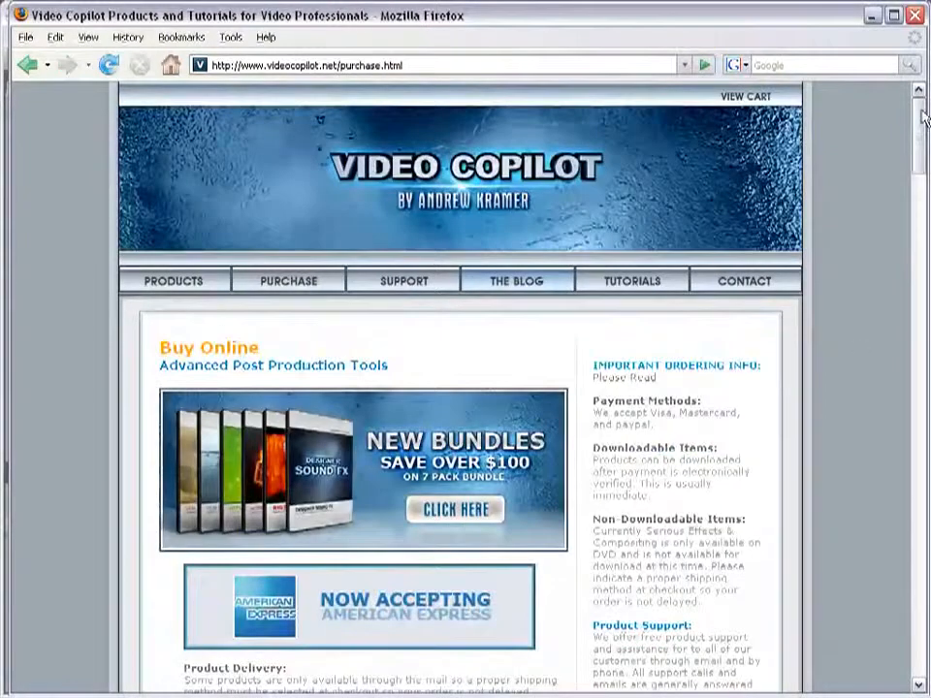
pyautogui.scroll(-1, 921, 121)
pyautogui.moveTo(921, 121); pyautogui.dragTo(919, 158)
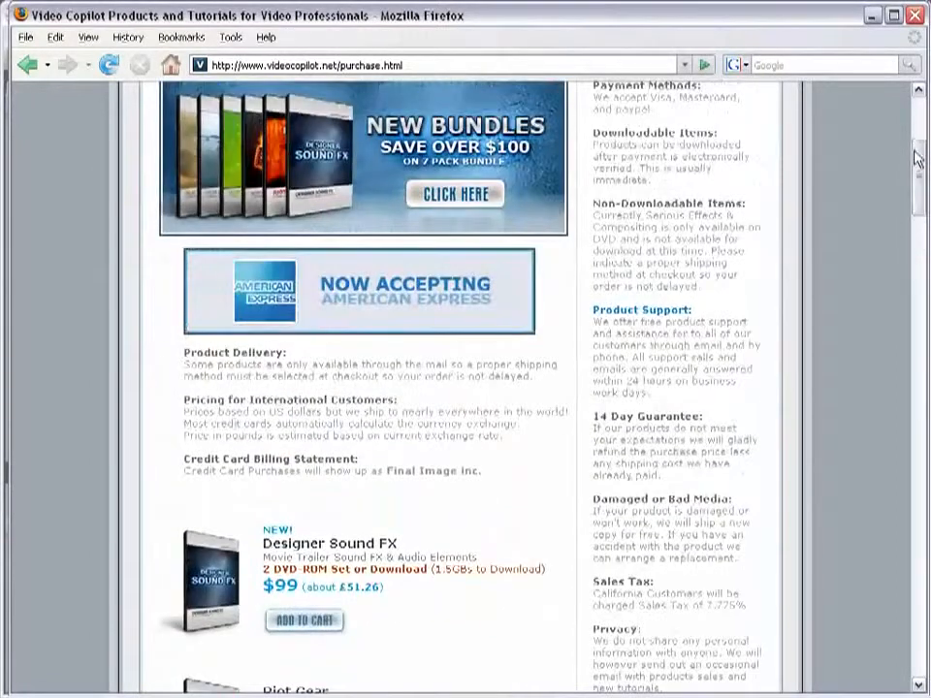
pyautogui.scroll(5, 918, 158)
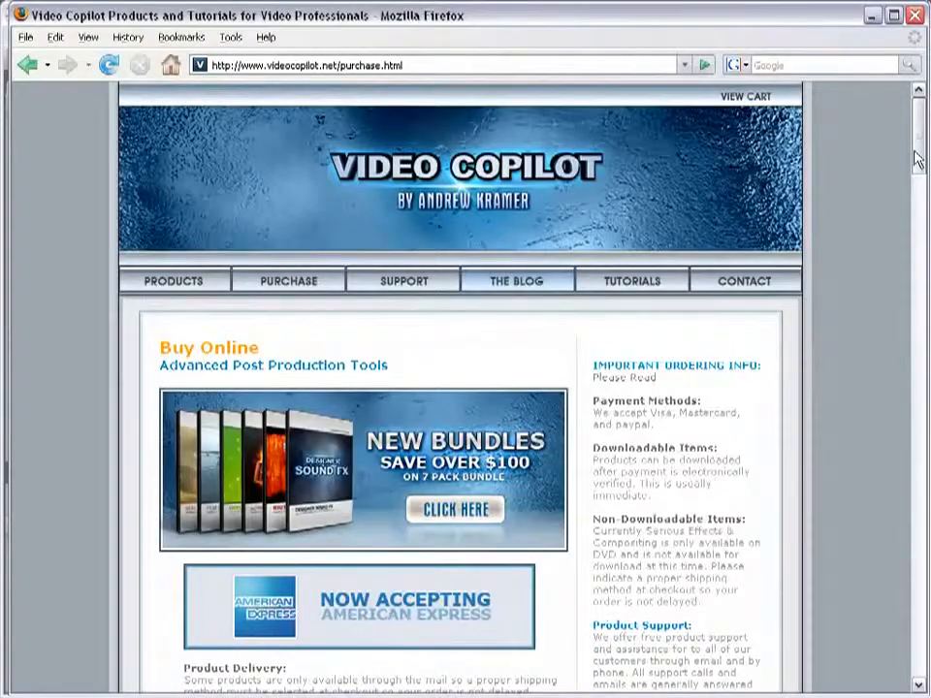
pyautogui.scroll(-5, 917, 159)
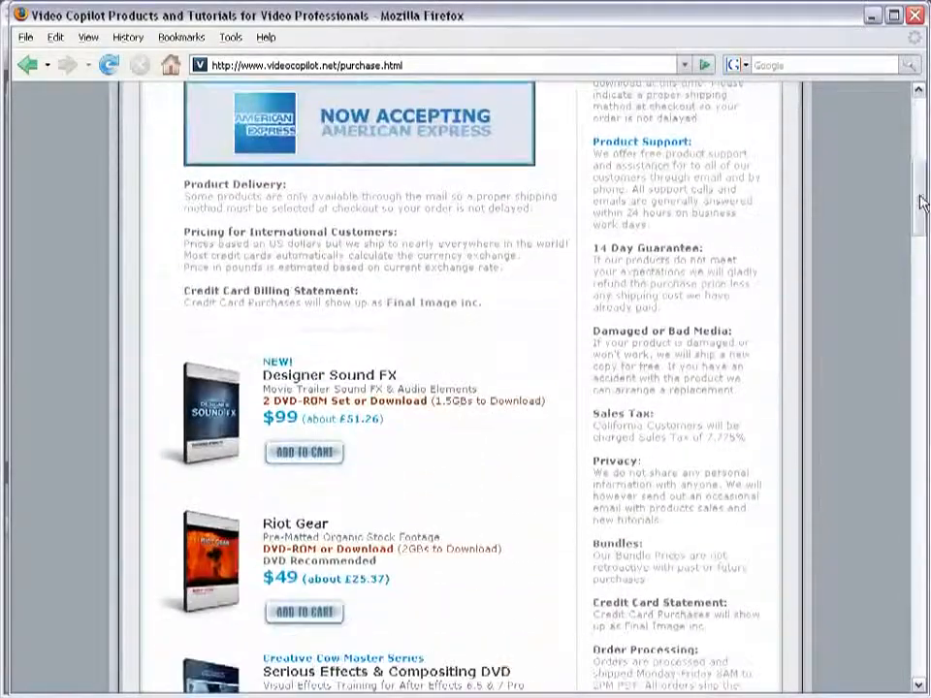